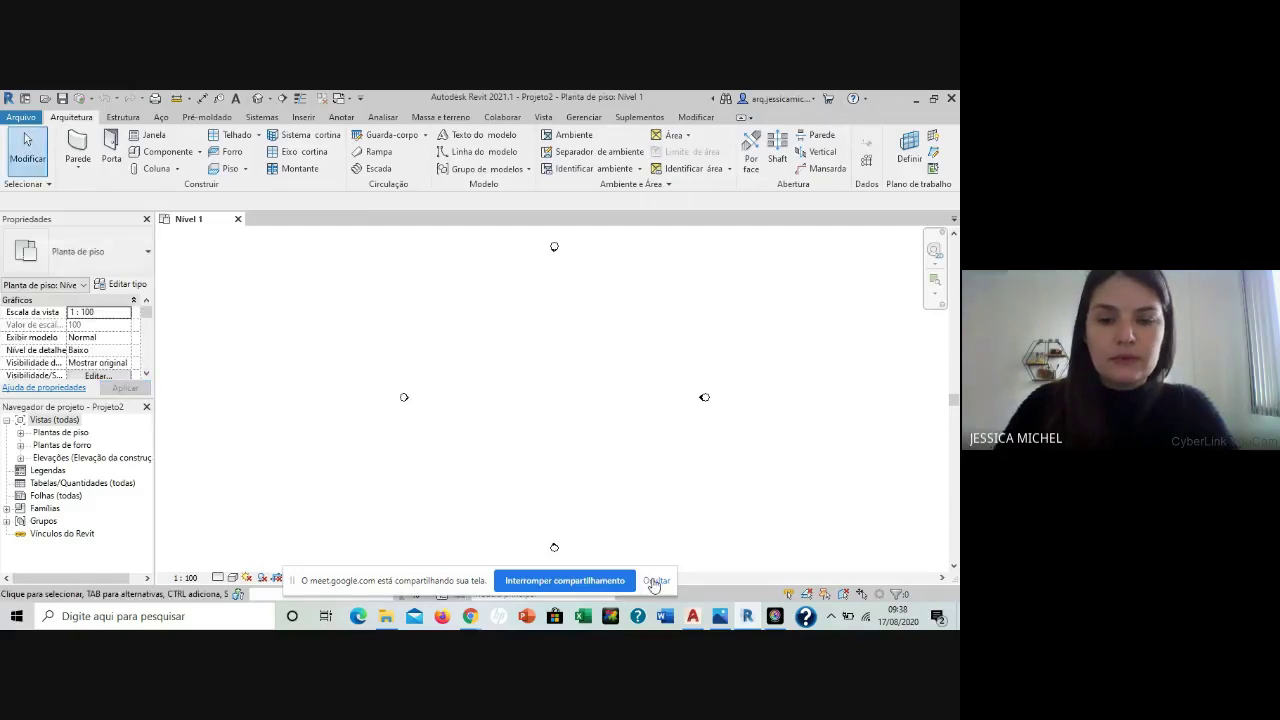
pyautogui.click(656, 581)
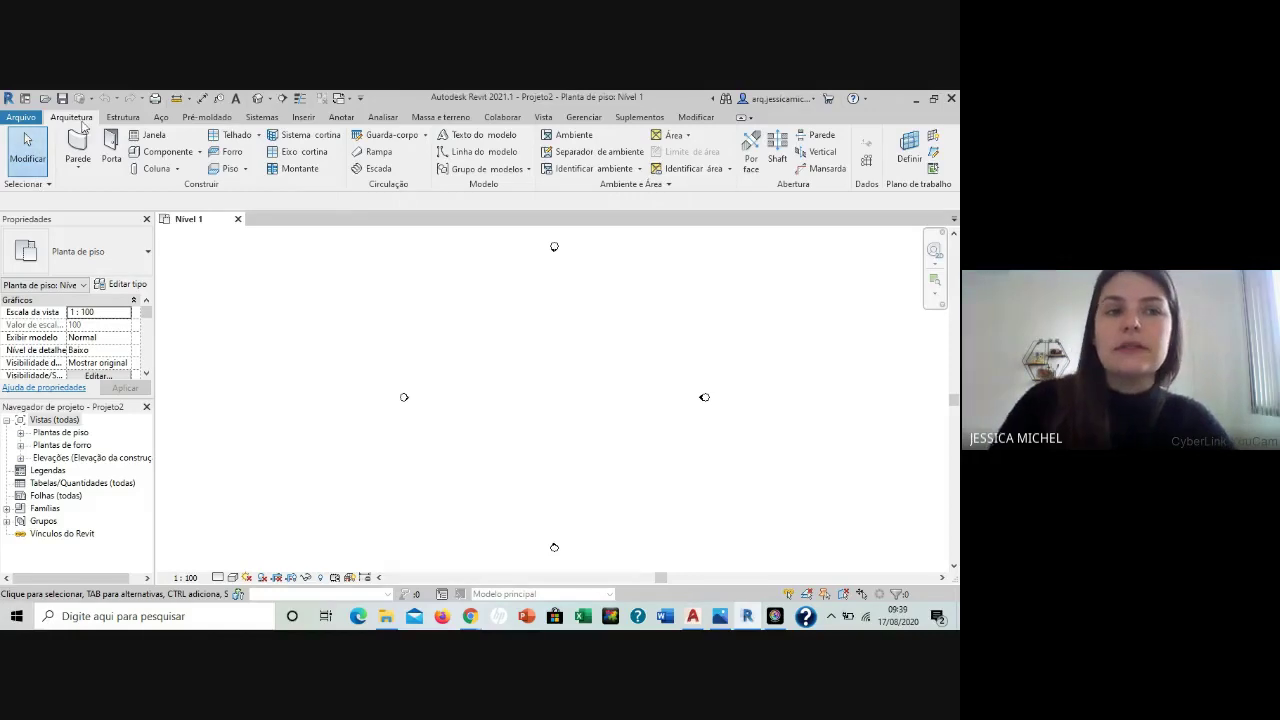
# Set the project's length (Comprimento) units to metres with 2 decimal places.
pyautogui.click(583, 118)
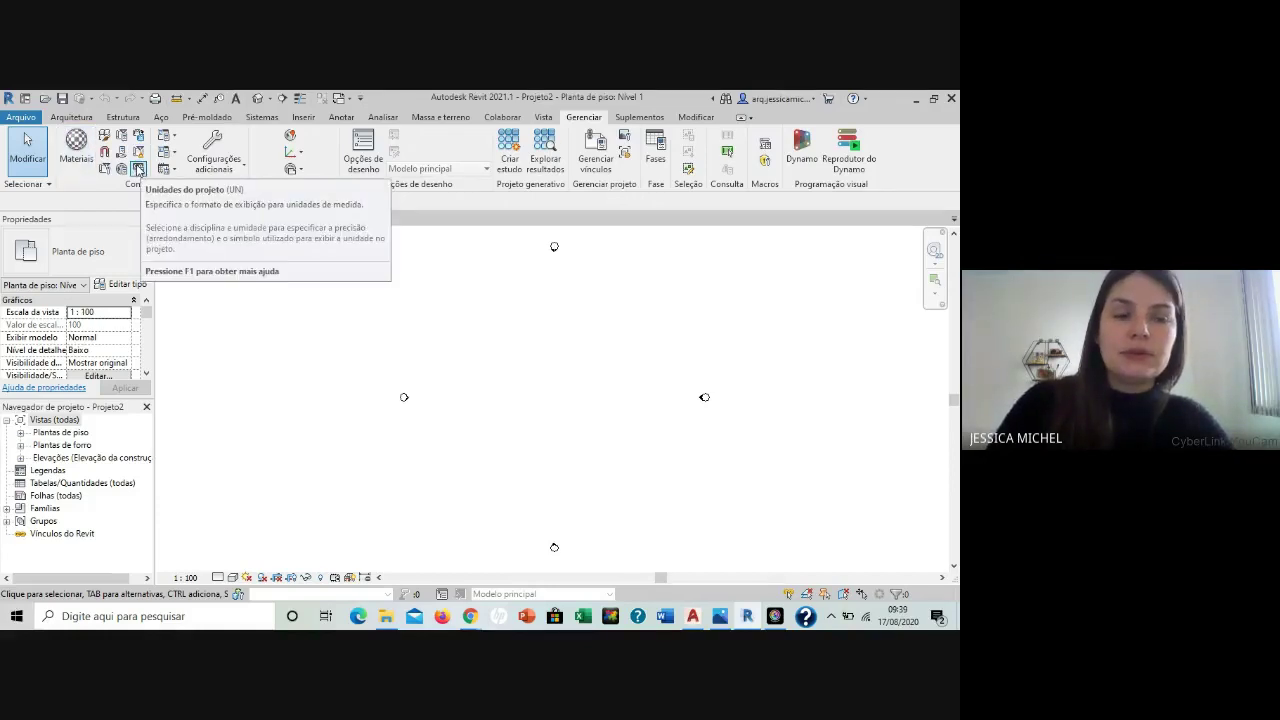
pyautogui.click(139, 170)
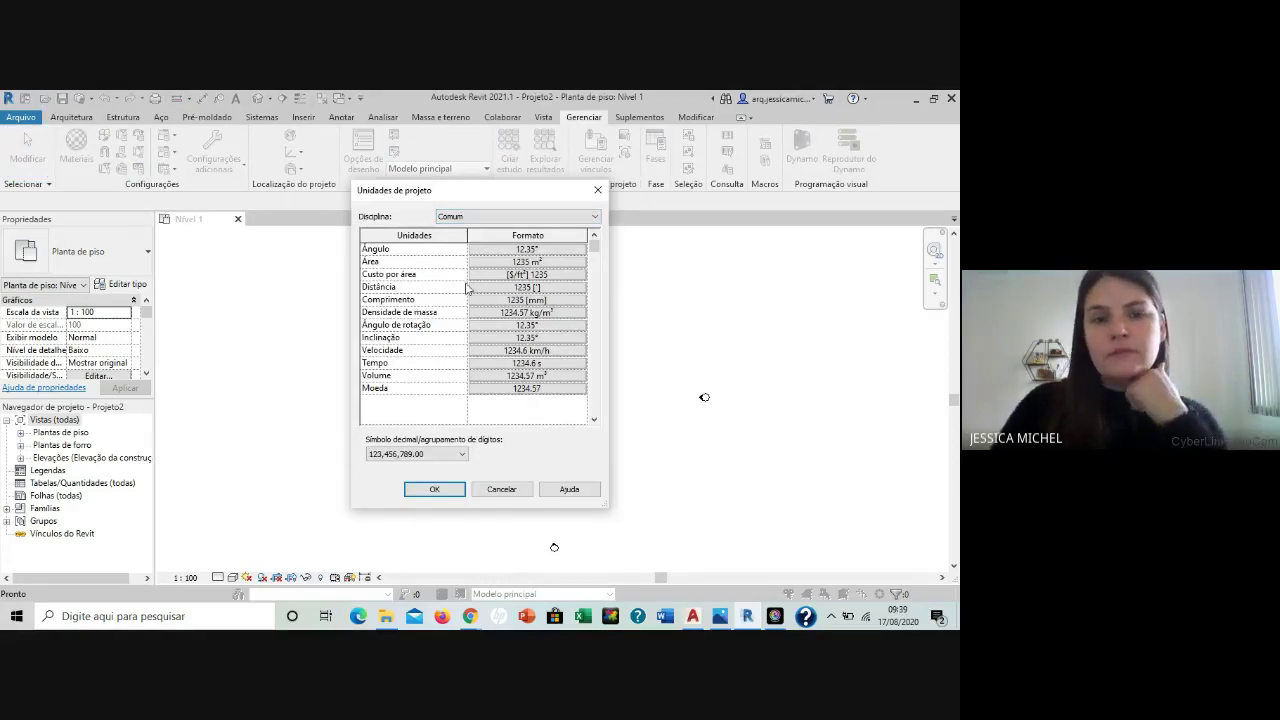
pyautogui.click(532, 301)
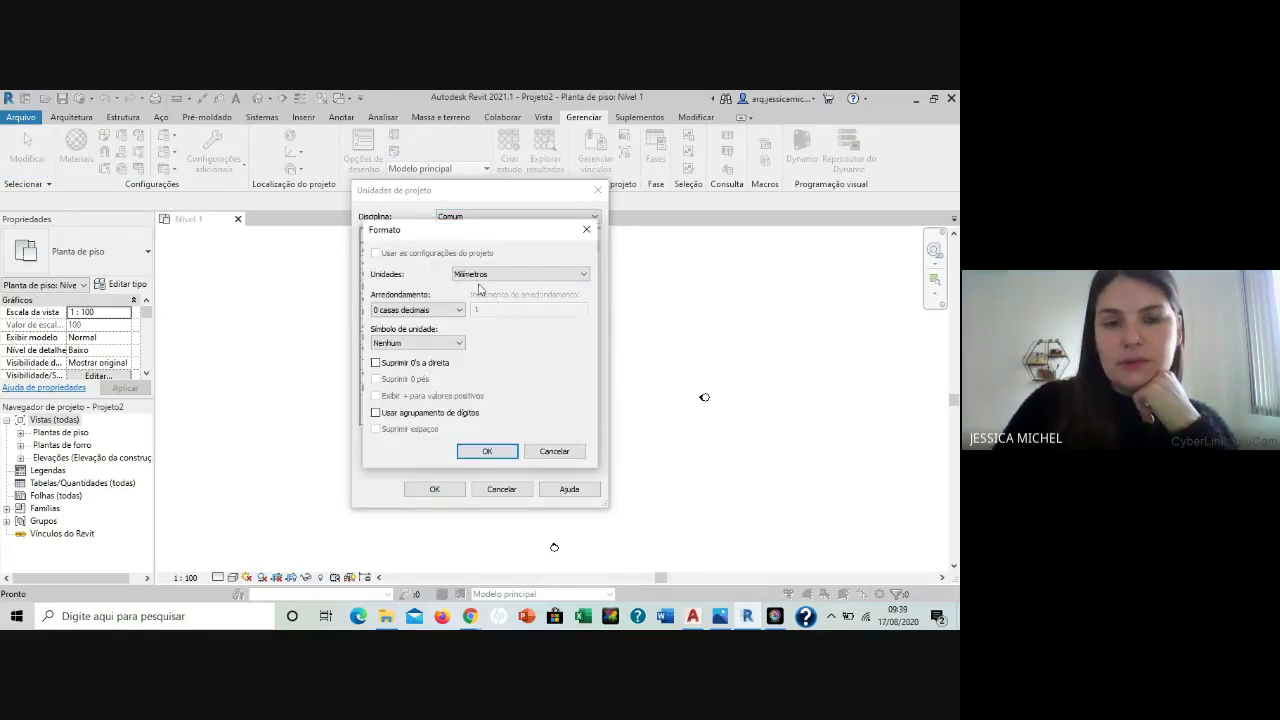
pyautogui.click(500, 275)
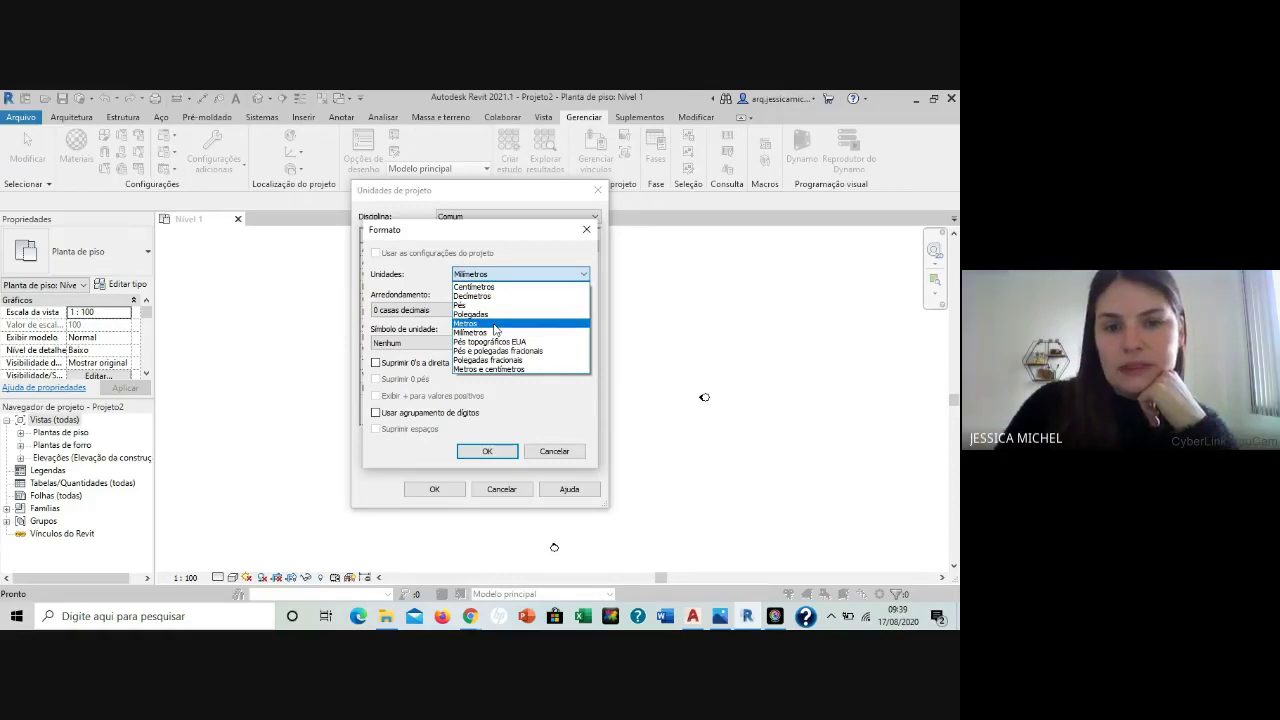
pyautogui.click(496, 324)
pyautogui.click(404, 309)
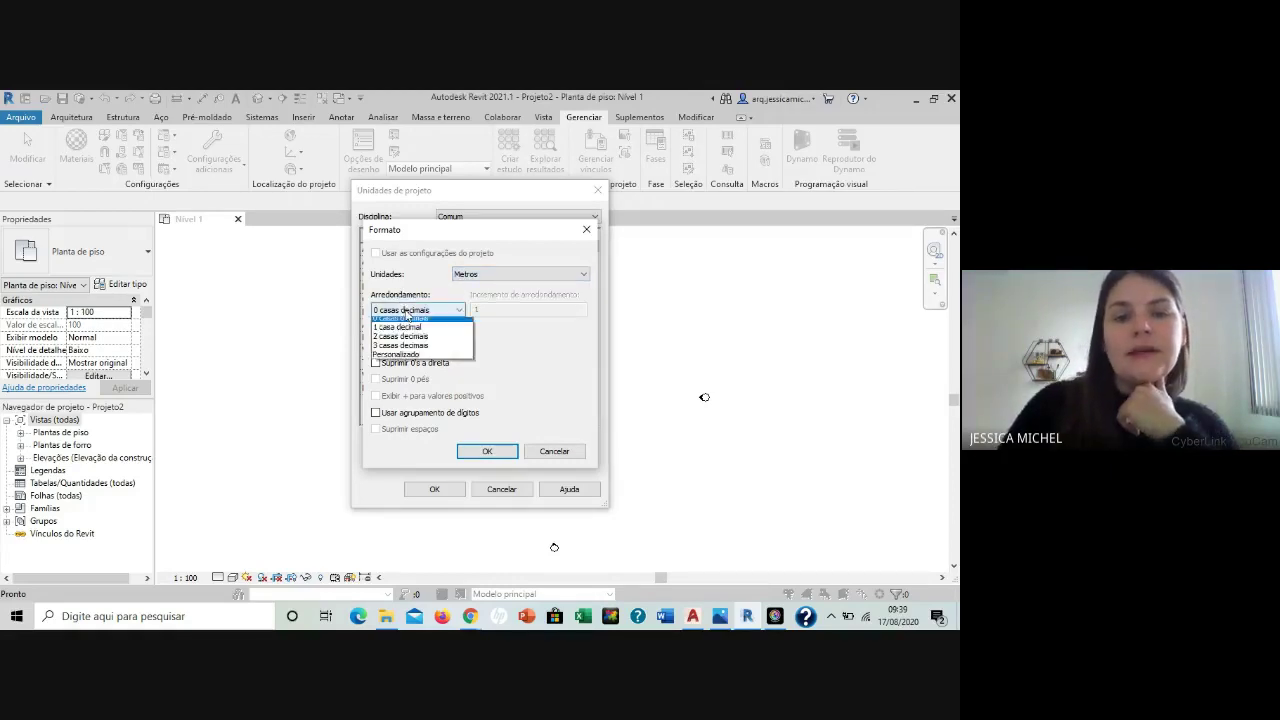
pyautogui.click(410, 369)
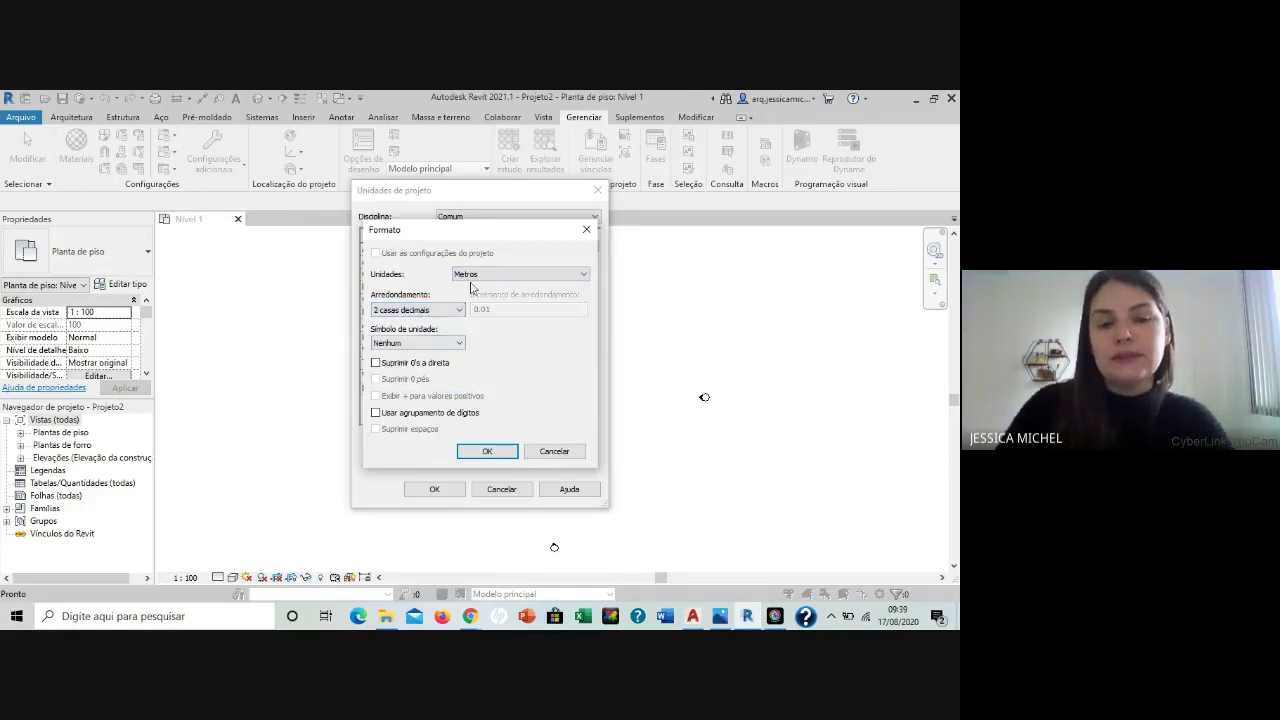
pyautogui.click(485, 451)
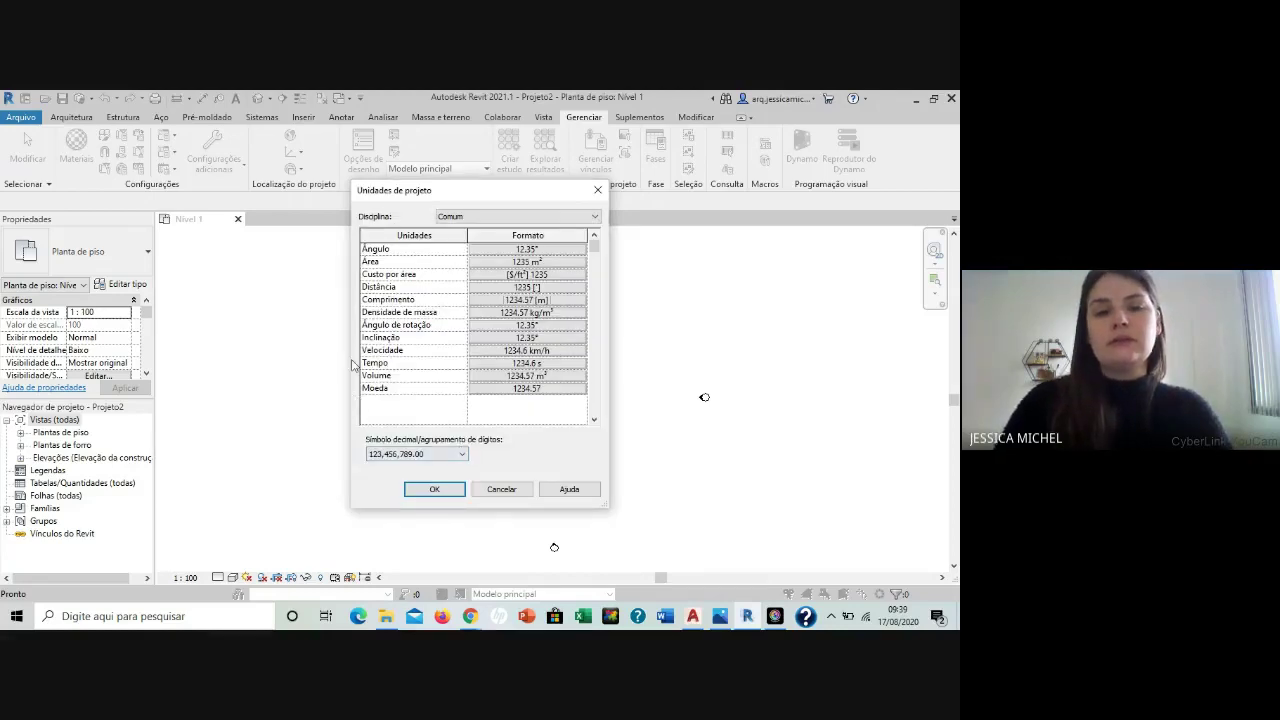
# Set the project's slope (Inclinação) units to Percentual and accept the project unit settings.
pyautogui.click(532, 343)
pyautogui.click(497, 281)
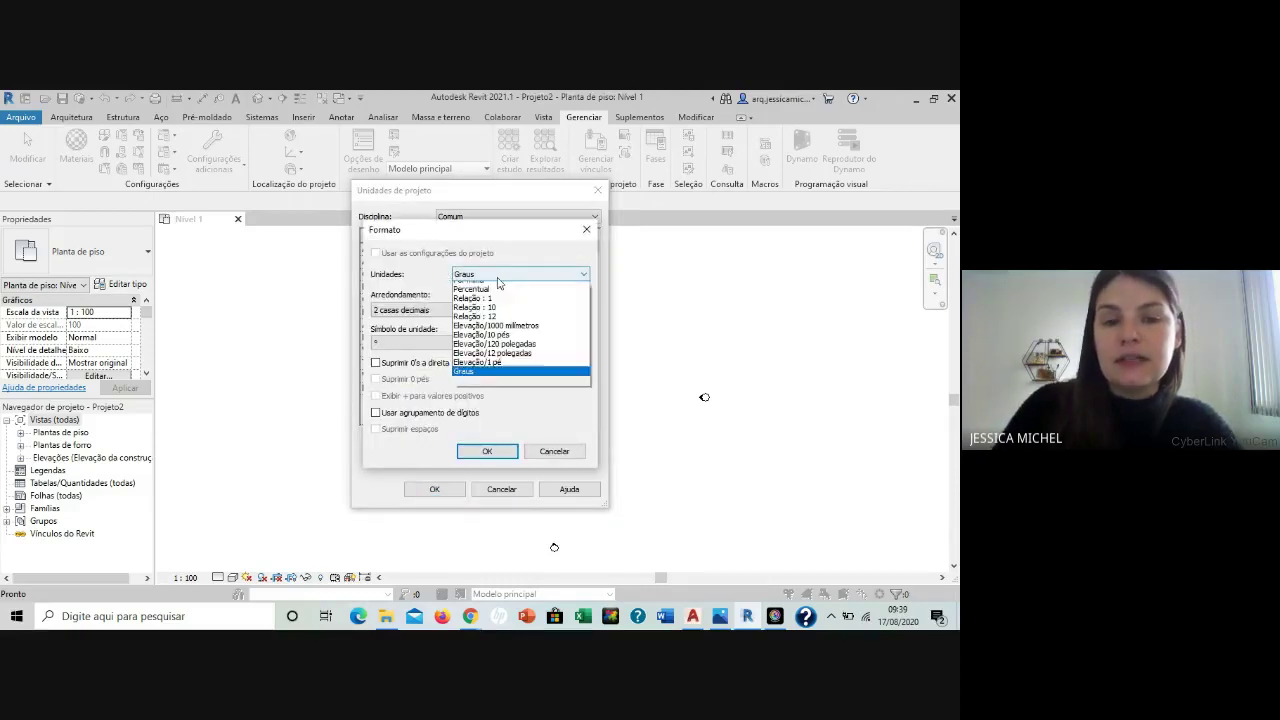
pyautogui.scroll(1, 497, 283)
pyautogui.click(490, 307)
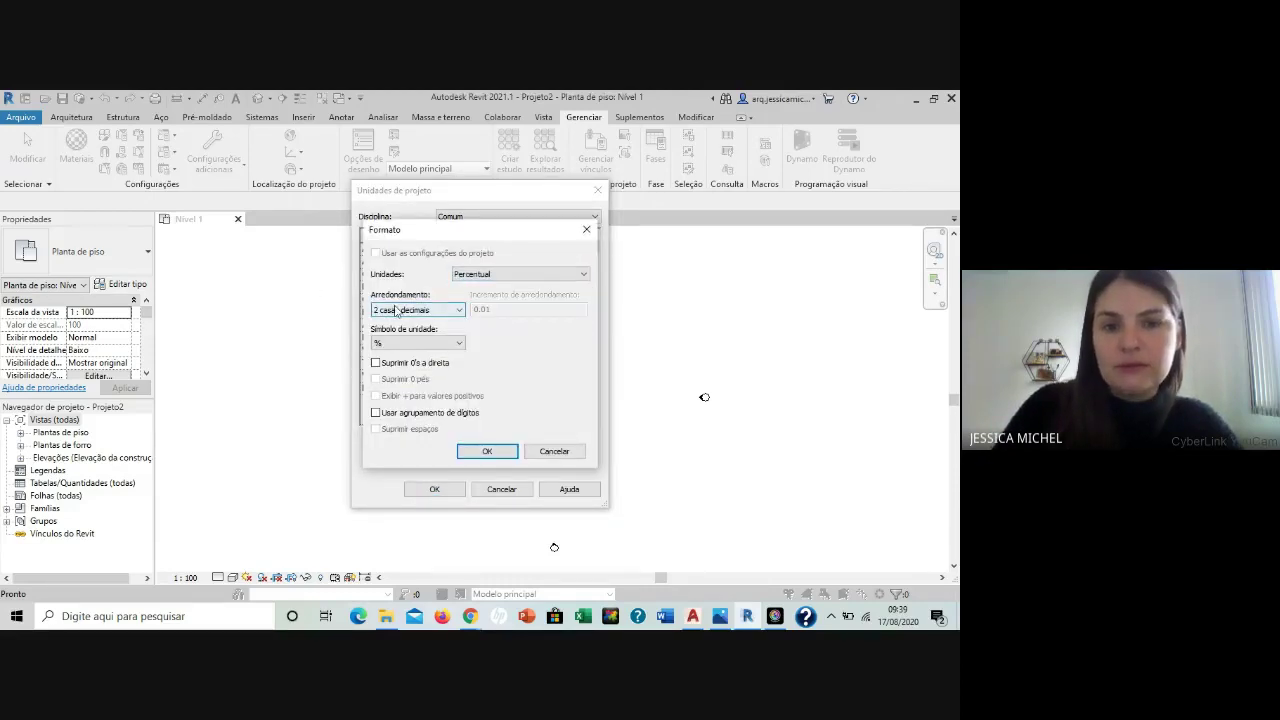
pyautogui.click(487, 449)
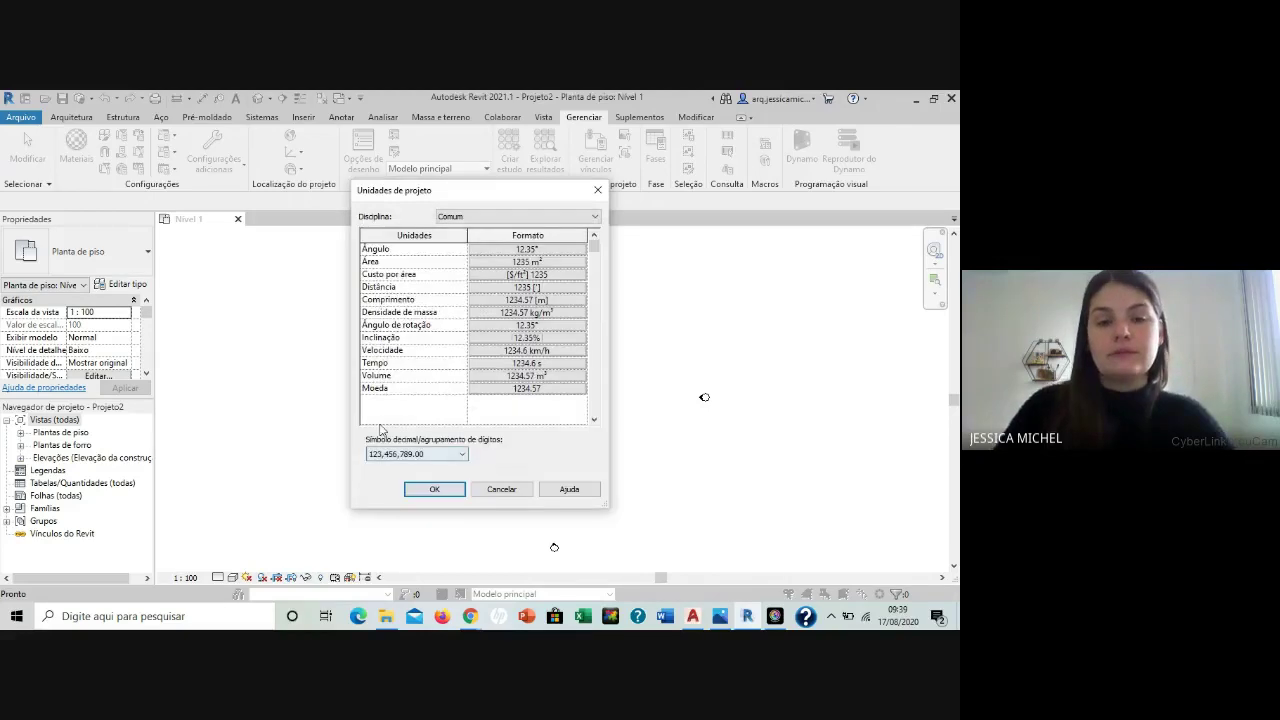
pyautogui.click(432, 489)
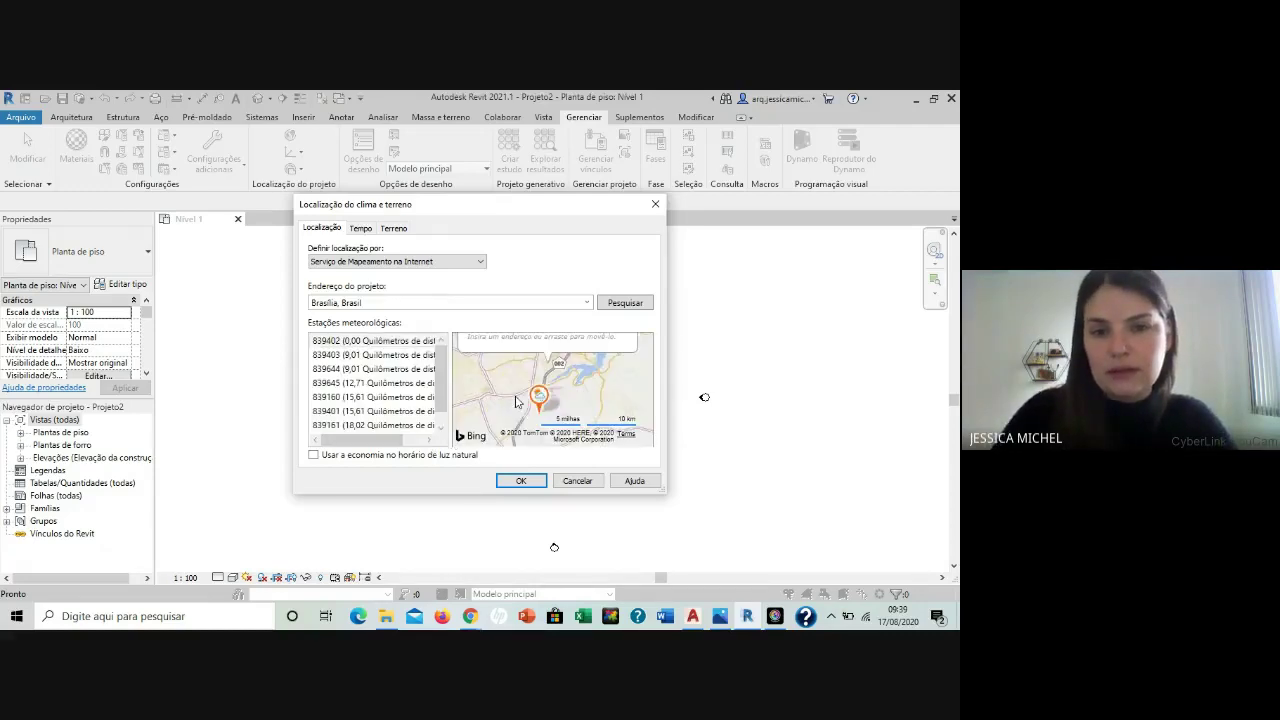
# Move the project location marker on the map from Brasília down to northern Rio Grande do Sul.
pyautogui.moveTo(543, 378)
pyautogui.mouseDown()
pyautogui.moveTo(567, 405)
pyautogui.moveTo(549, 385)
pyautogui.mouseUp()
pyautogui.scroll(-2, 549, 385)
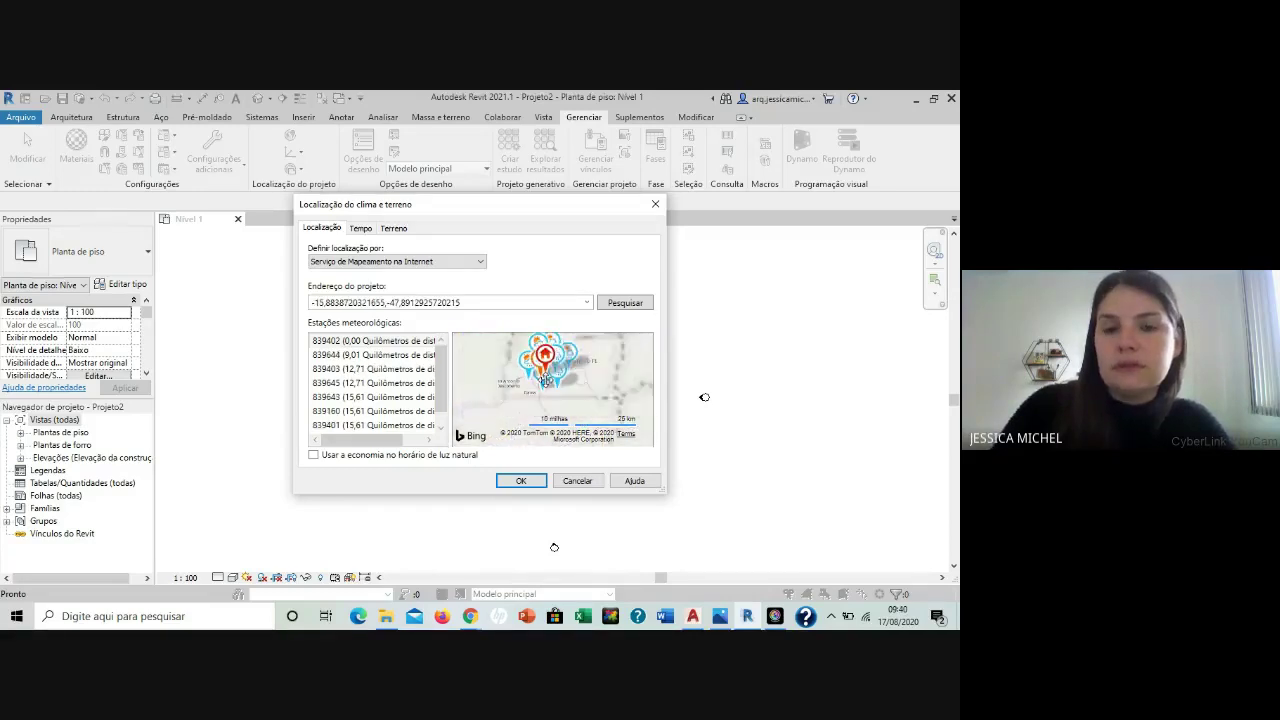
pyautogui.moveTo(519, 427); pyautogui.dragTo(514, 433)
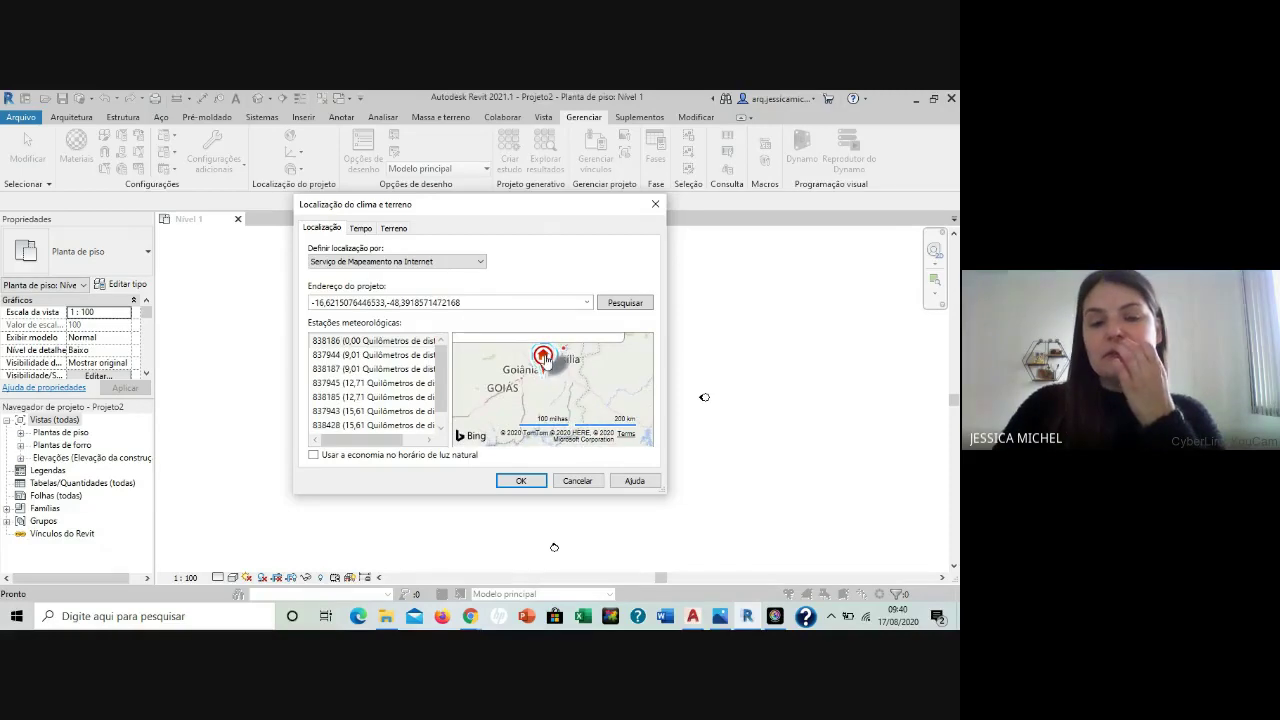
pyautogui.moveTo(545, 360); pyautogui.dragTo(531, 449)
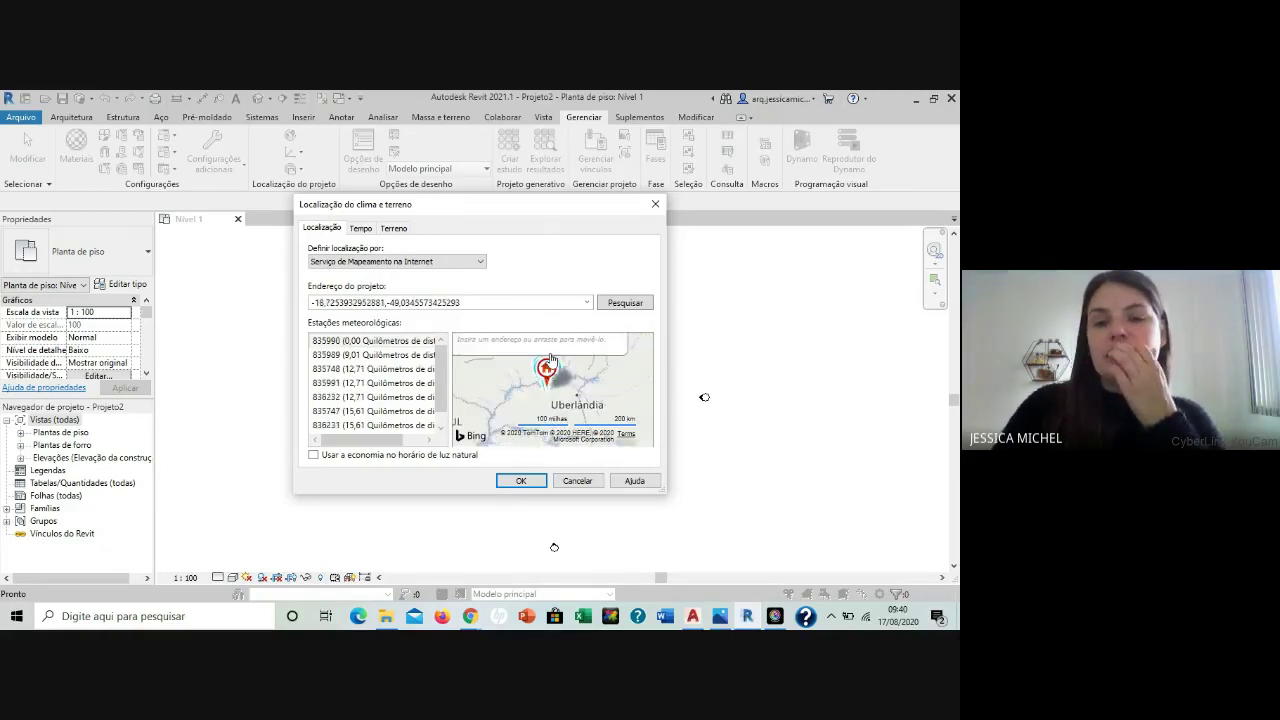
pyautogui.scroll(-5, 540, 362)
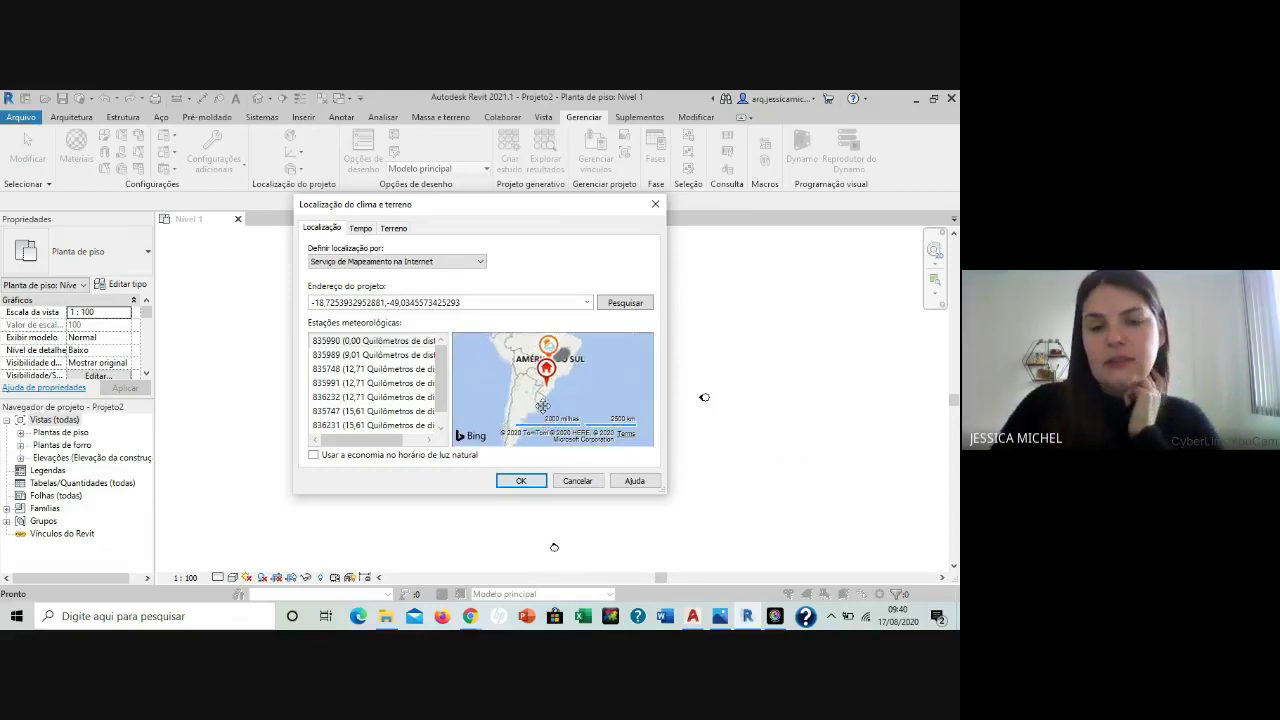
pyautogui.moveTo(546, 372); pyautogui.dragTo(541, 405)
pyautogui.scroll(3, 539, 415)
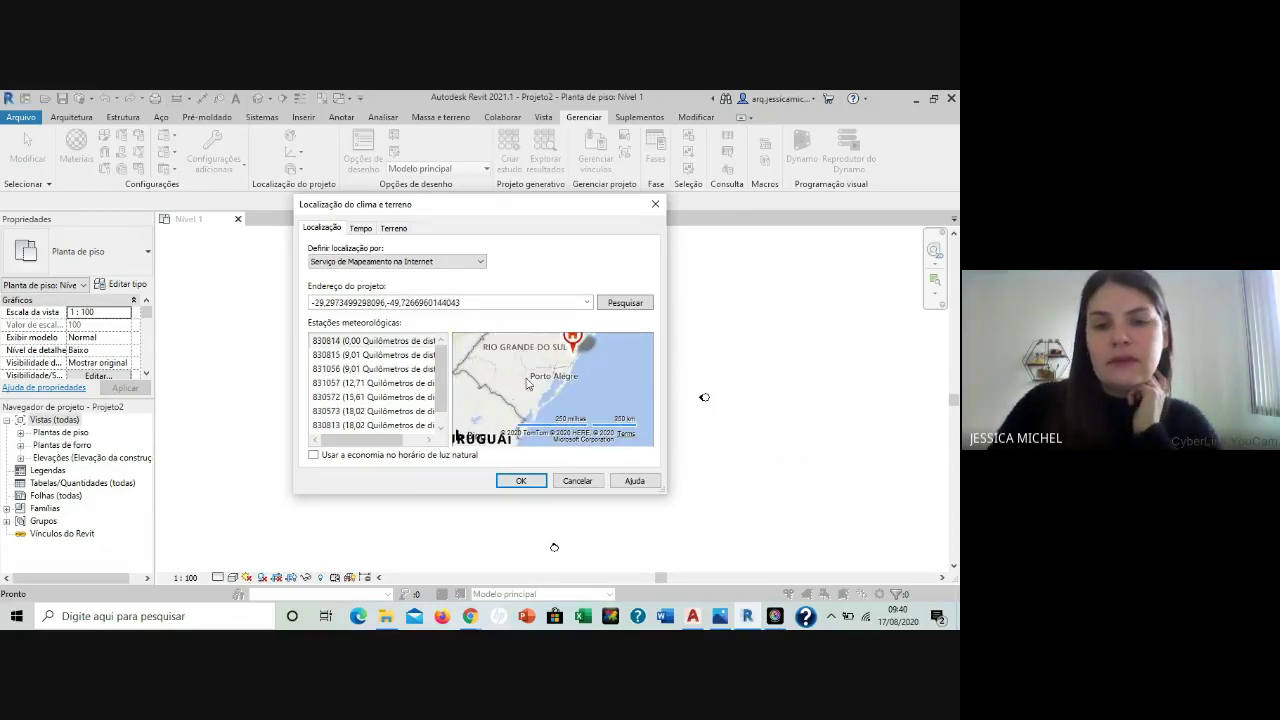
pyautogui.moveTo(543, 330); pyautogui.dragTo(545, 369)
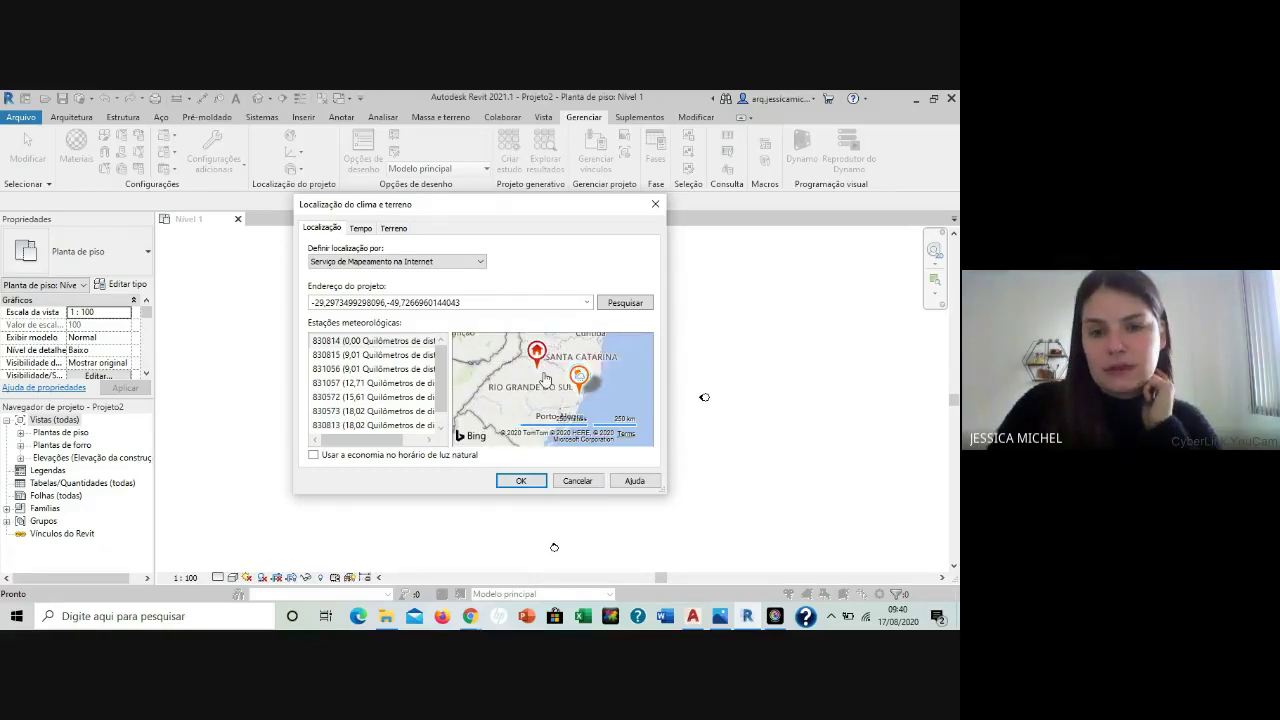
# Refine the project location marker's position to the city of Erechim and accept the location settings.
pyautogui.scroll(3, 545, 372)
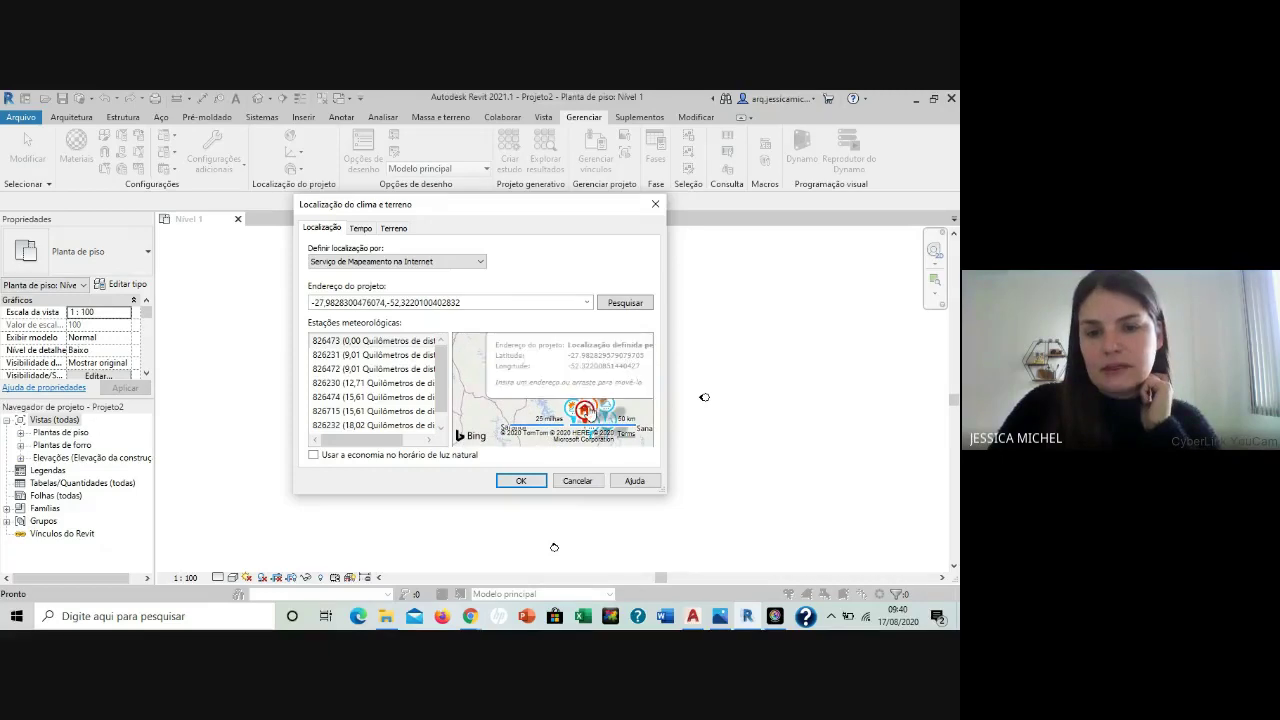
pyautogui.scroll(2, 618, 395)
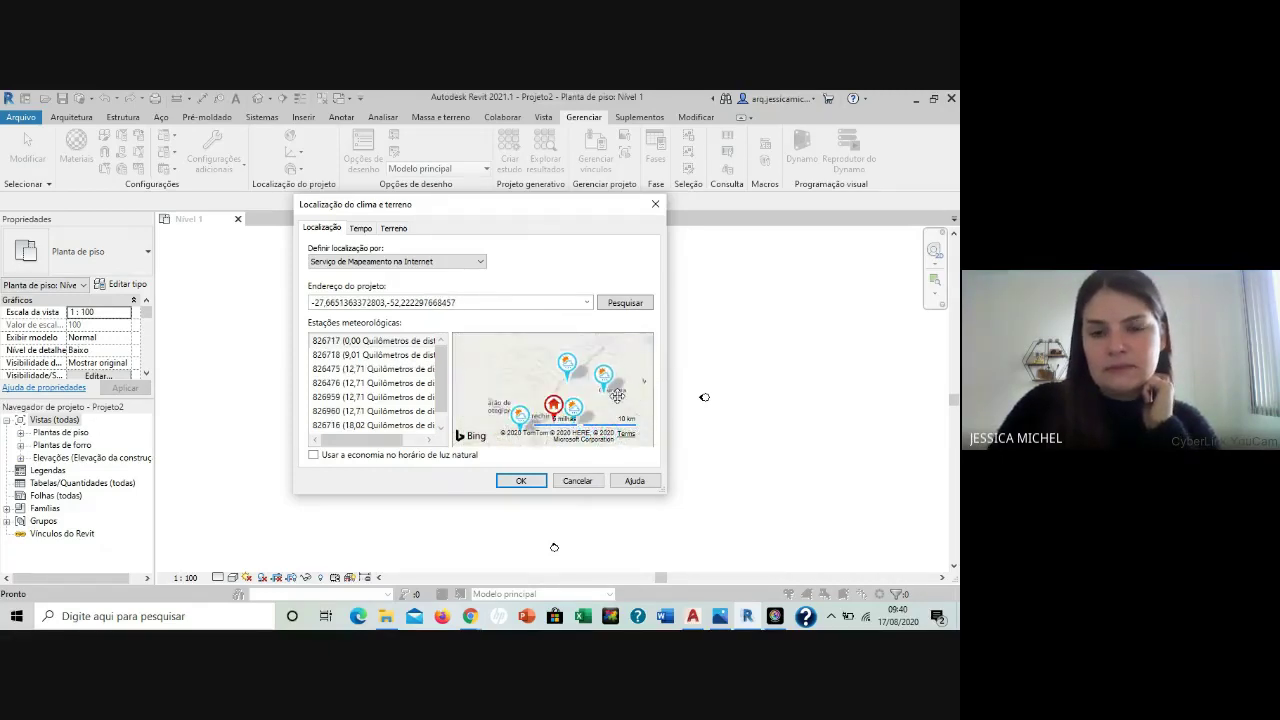
pyautogui.scroll(1, 581, 413)
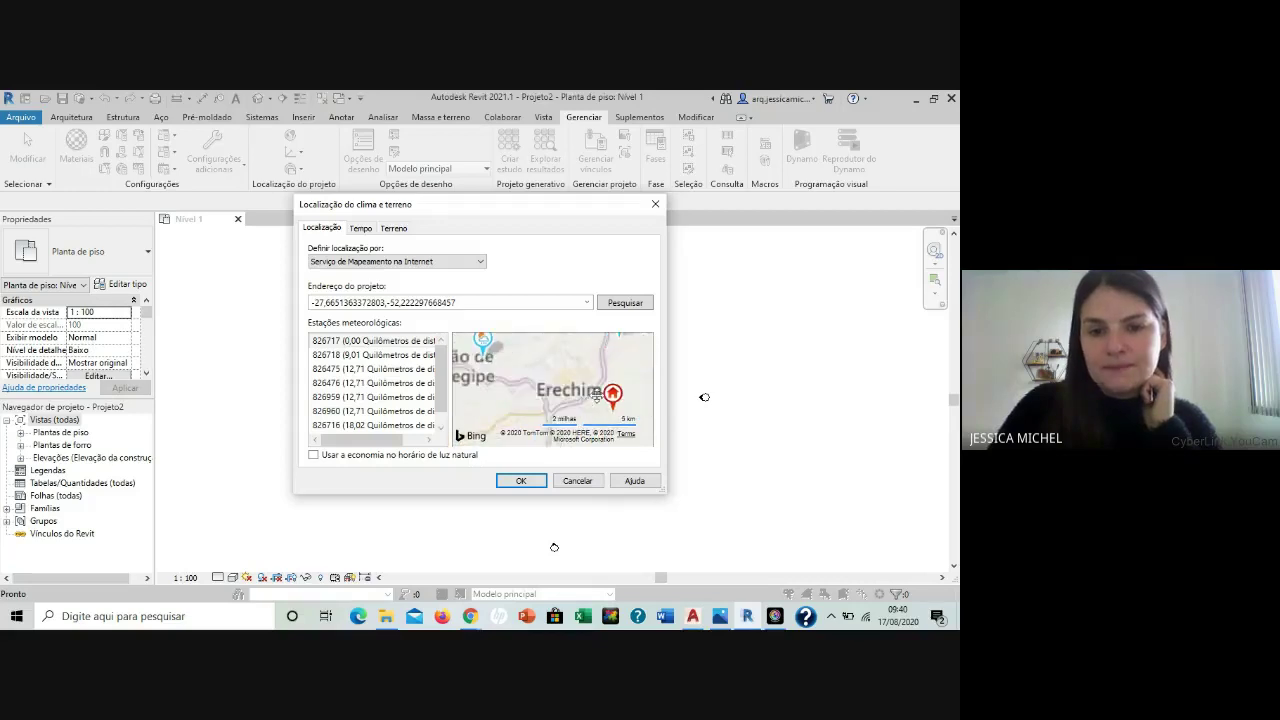
pyautogui.scroll(2, 566, 393)
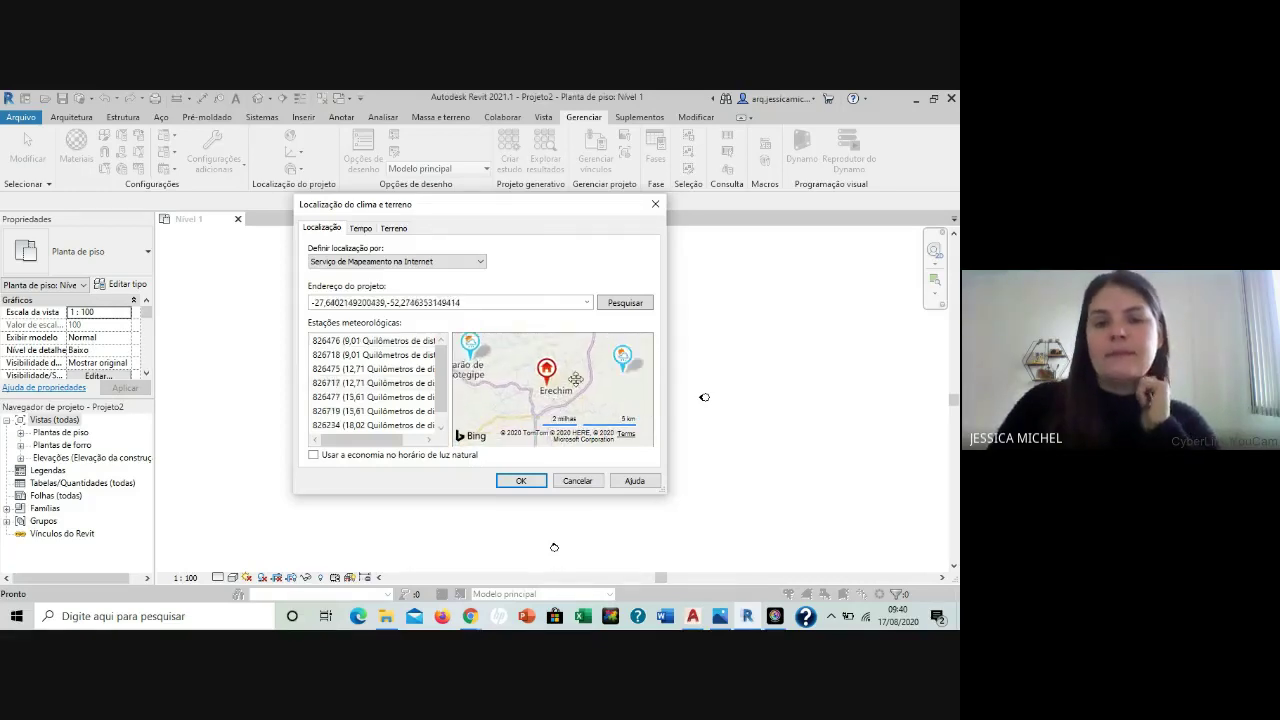
pyautogui.scroll(1, 560, 375)
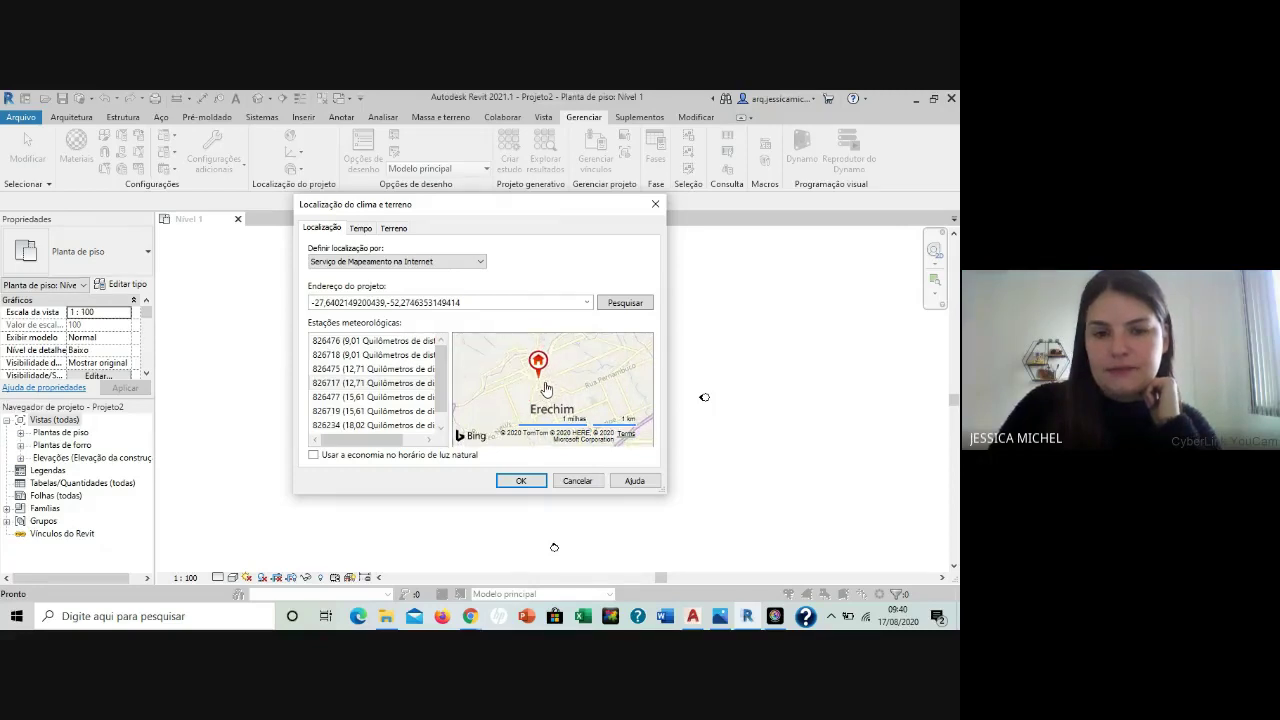
pyautogui.moveTo(546, 388); pyautogui.dragTo(555, 397)
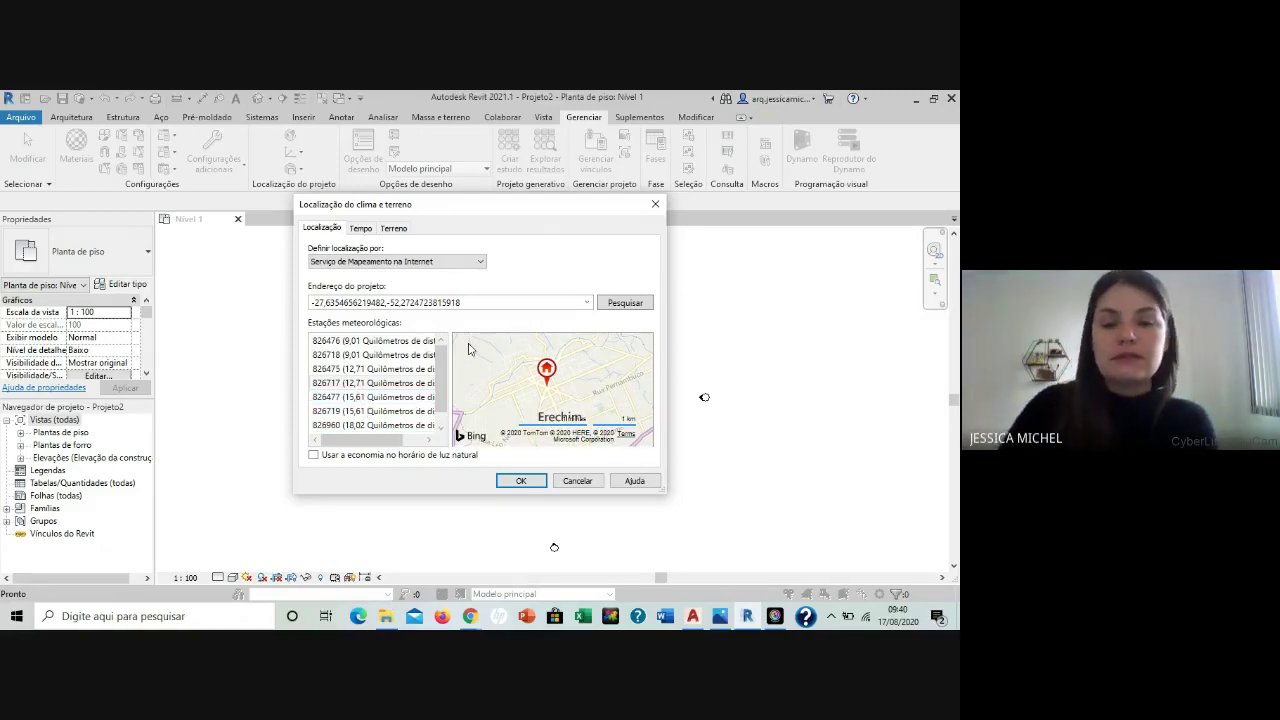
pyautogui.click(512, 486)
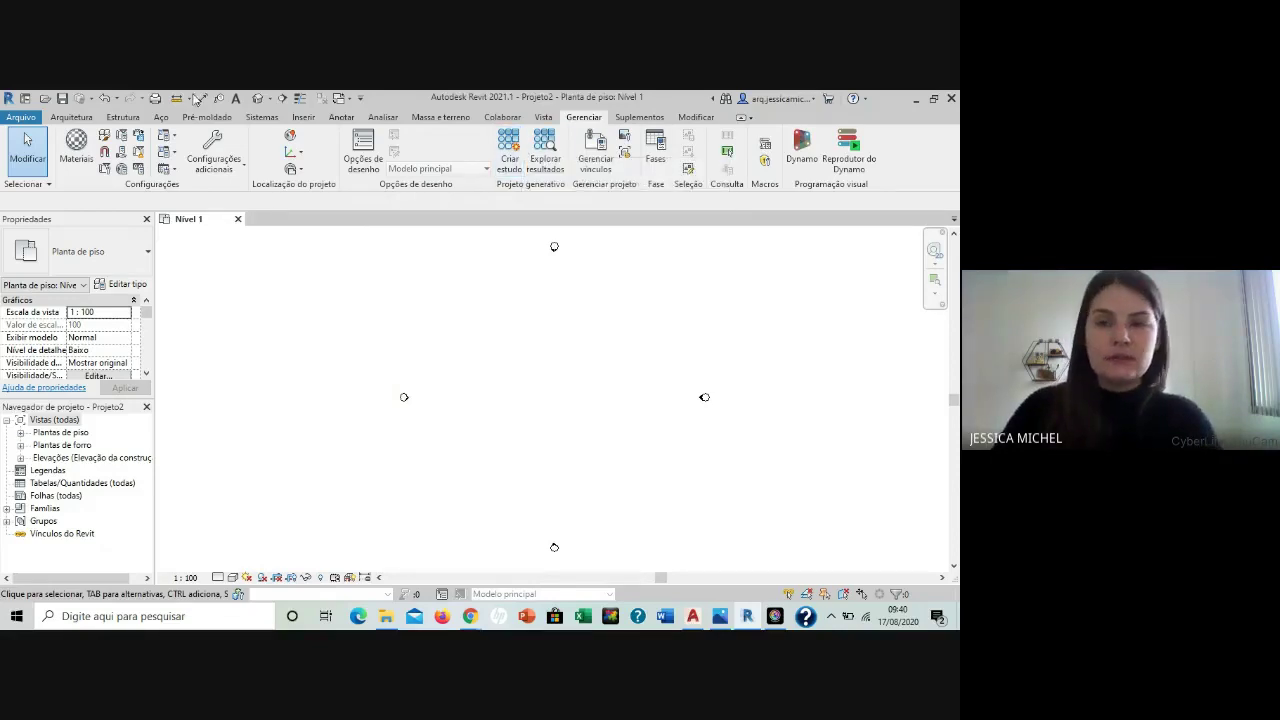
# Open the Norte elevation and rename level Nível 1 to TÉRREO, renaming the corresponding views as well.
pyautogui.click(21, 458)
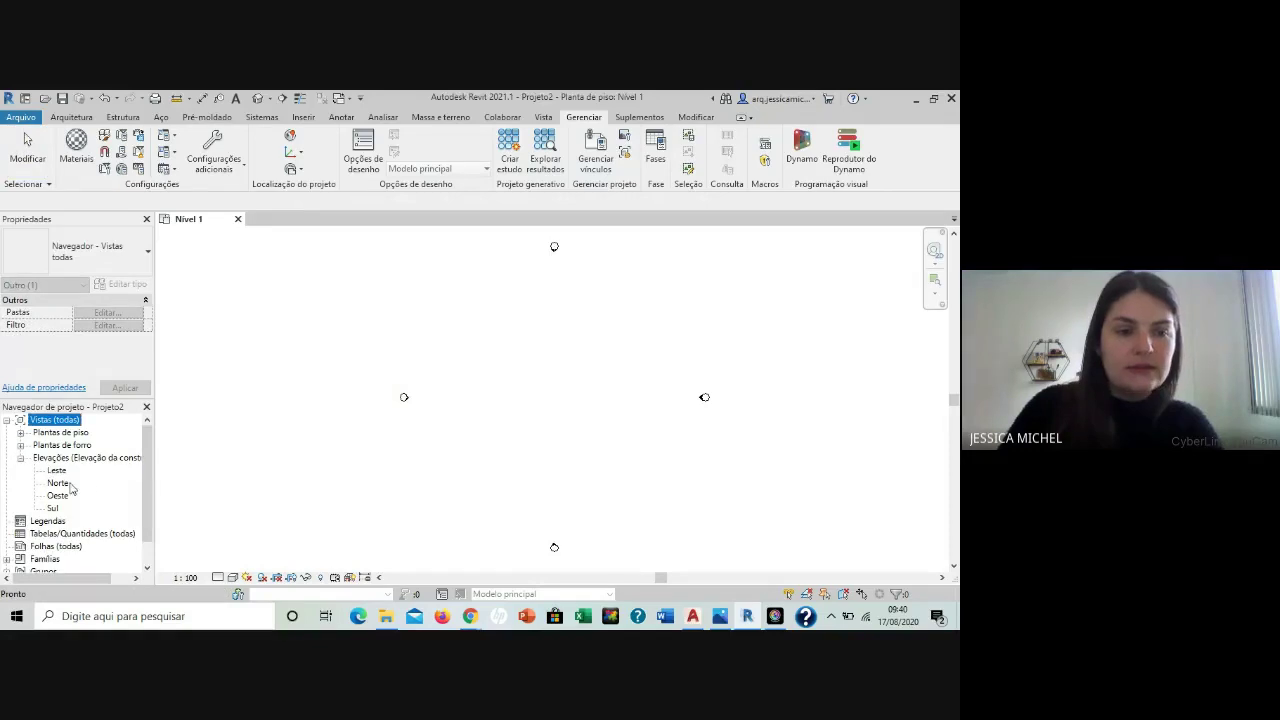
pyautogui.doubleClick(58, 483)
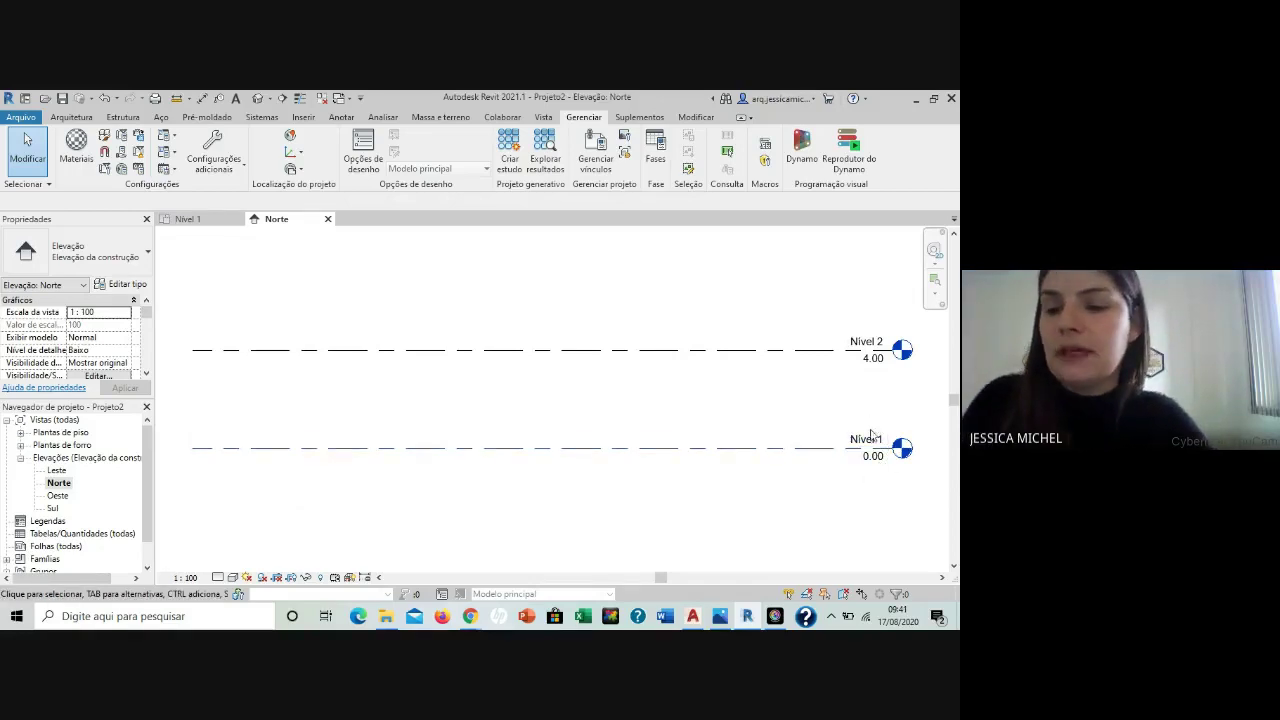
pyautogui.rightClick(866, 447)
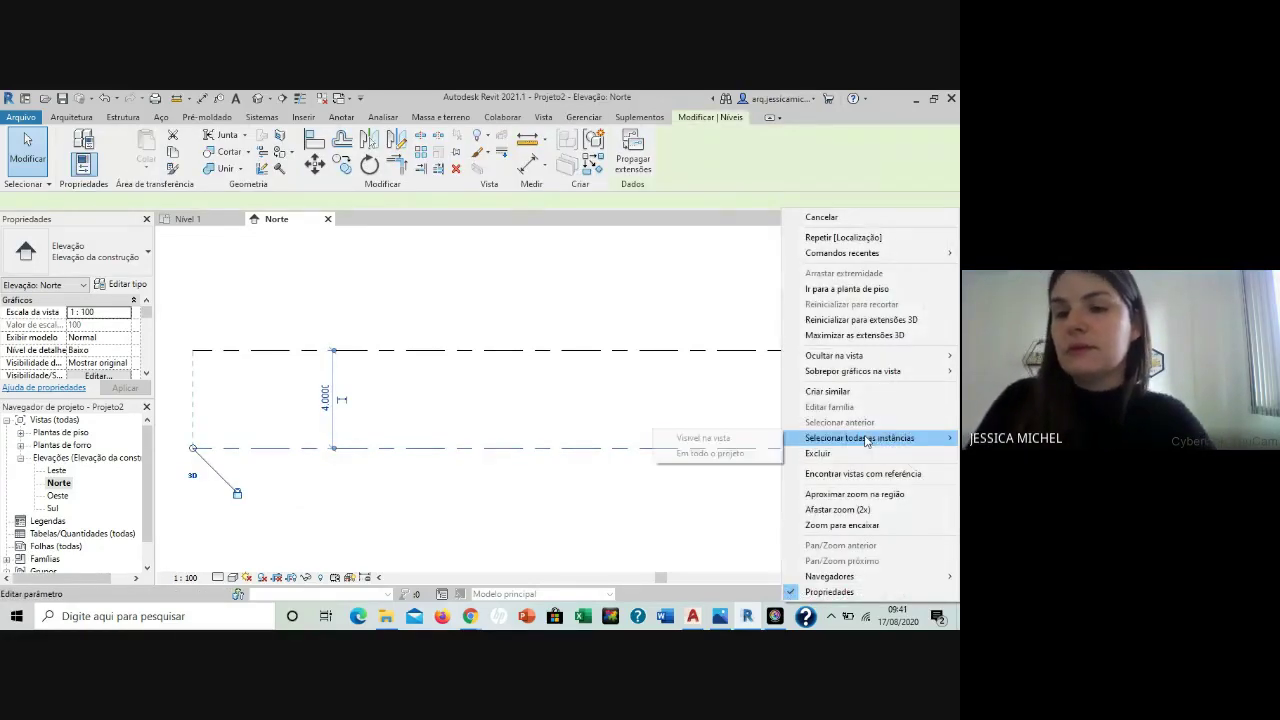
pyautogui.click(772, 396)
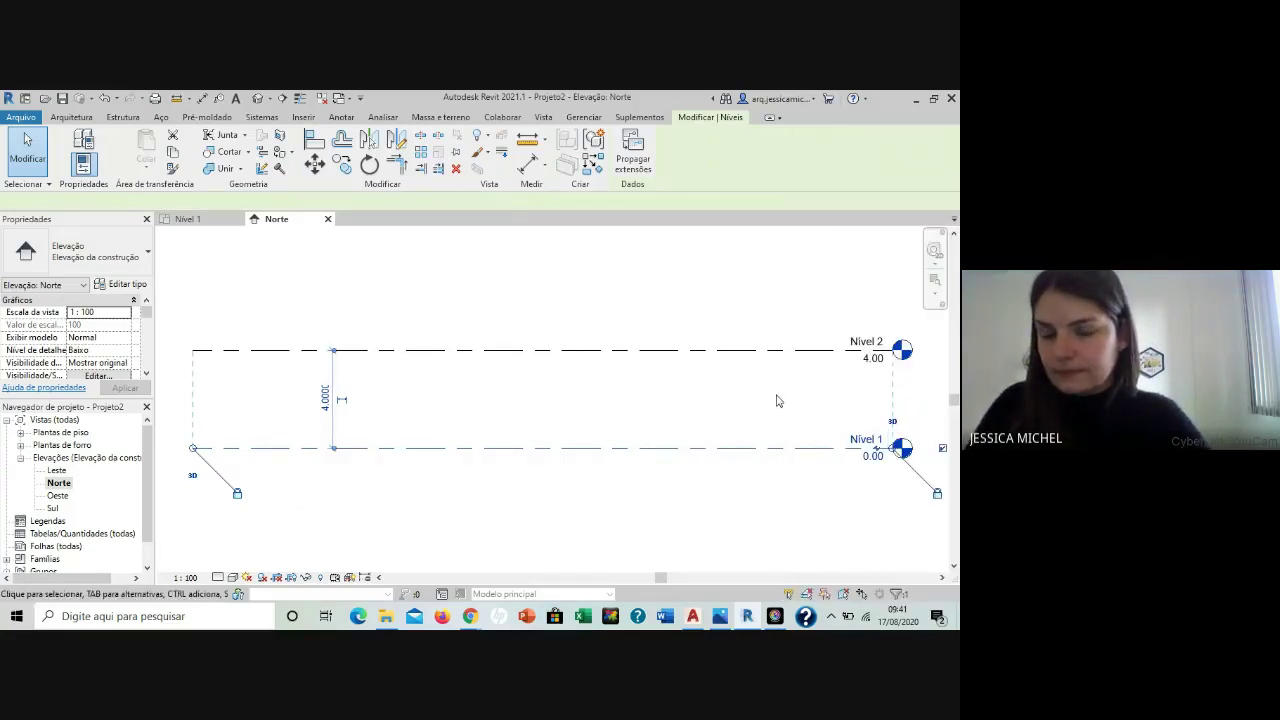
pyautogui.click(860, 436)
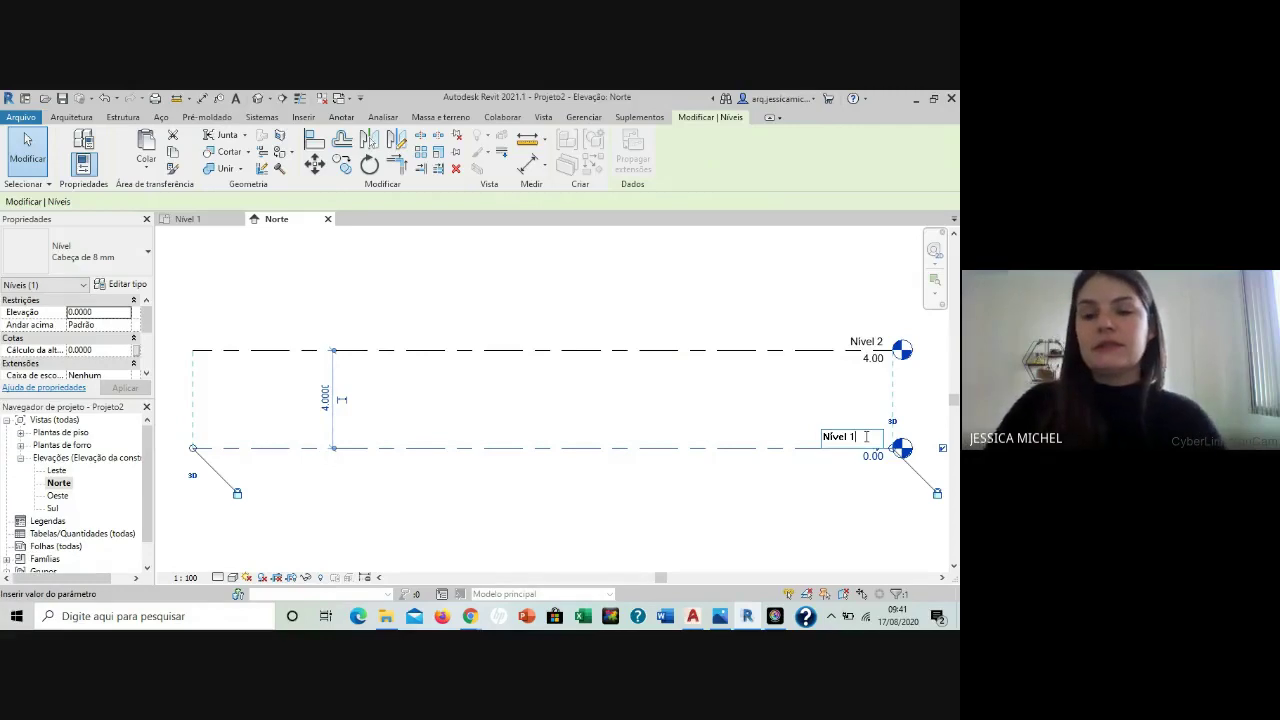
pyautogui.moveTo(866, 436); pyautogui.dragTo(769, 442)
pyautogui.write('t')
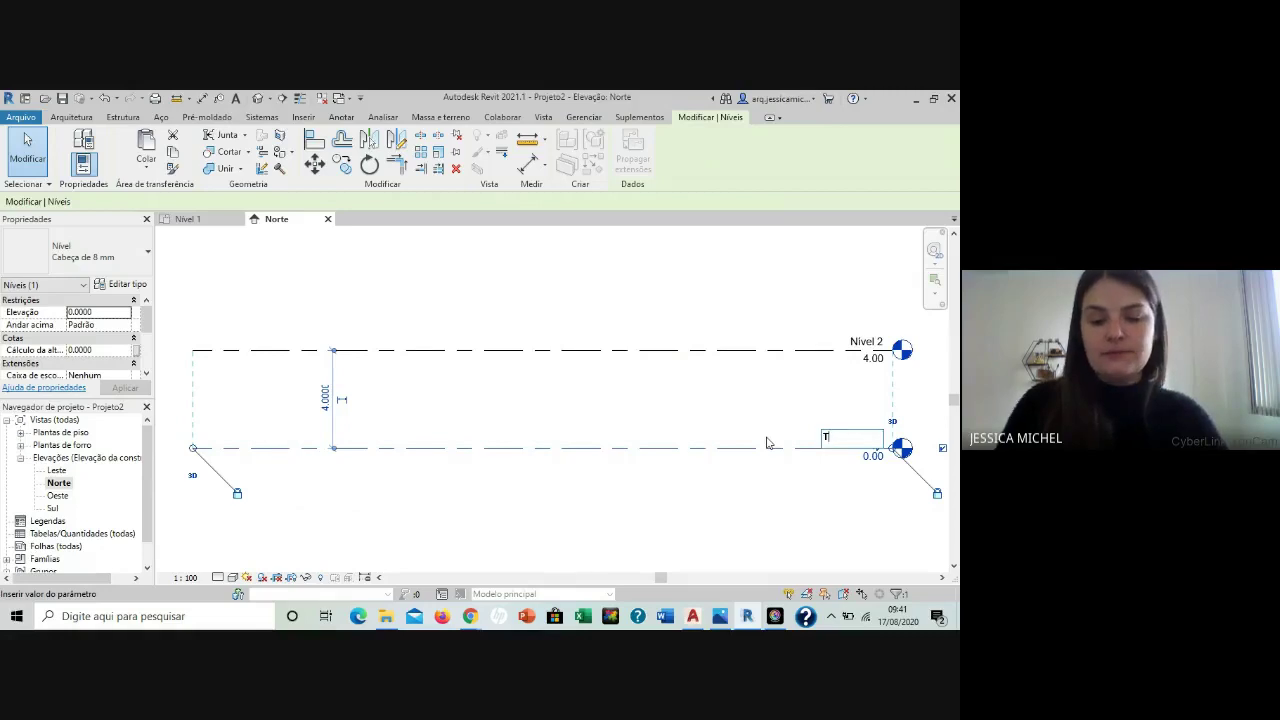
pyautogui.write('ÉRREO')
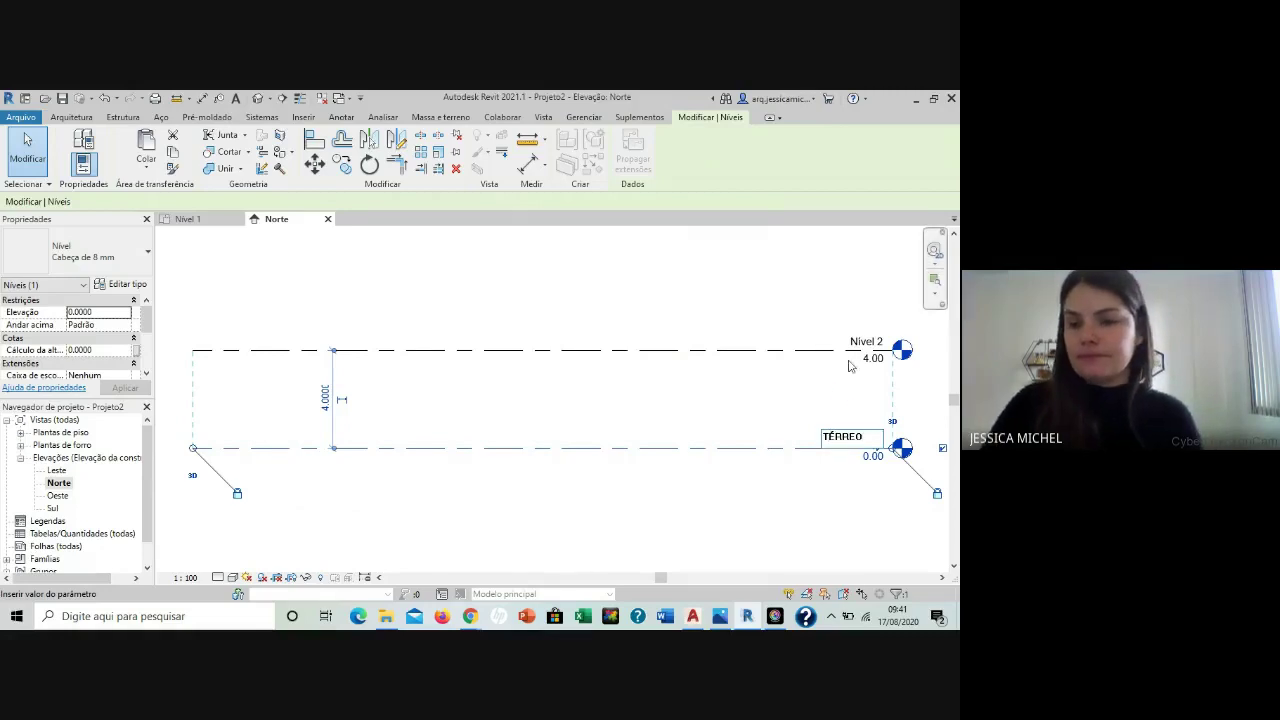
pyautogui.press('Return')
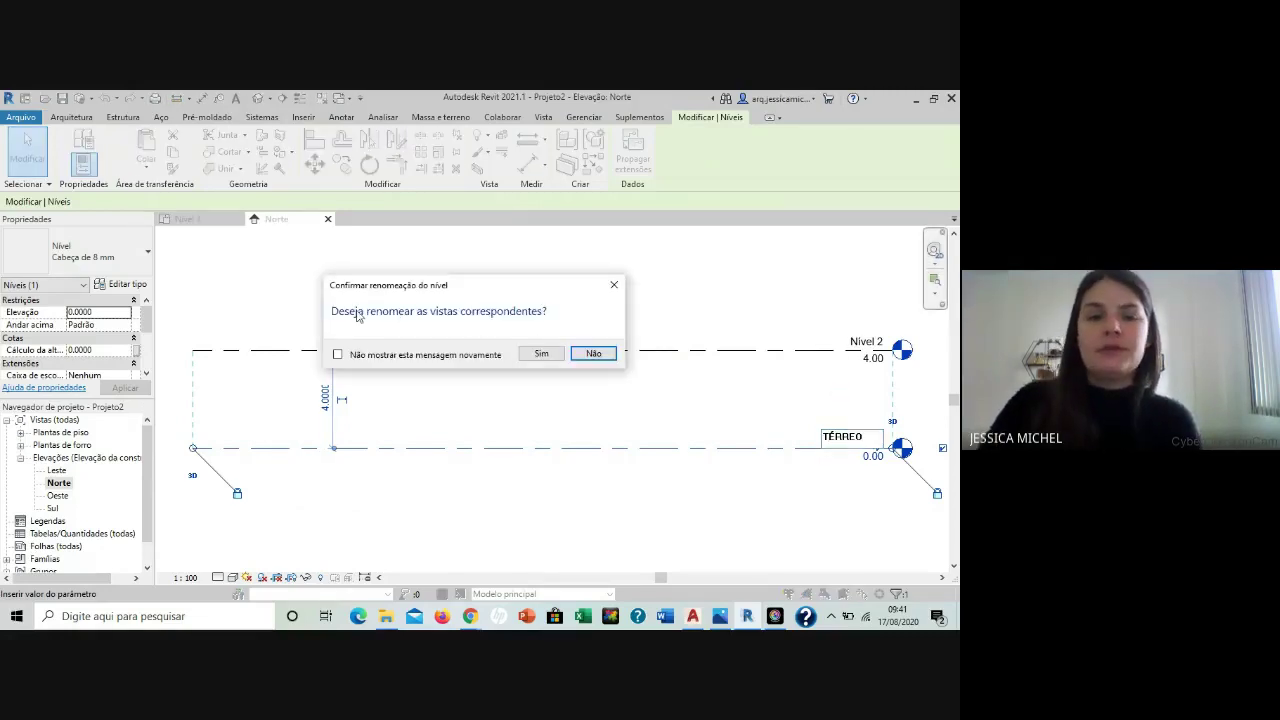
pyautogui.click(540, 354)
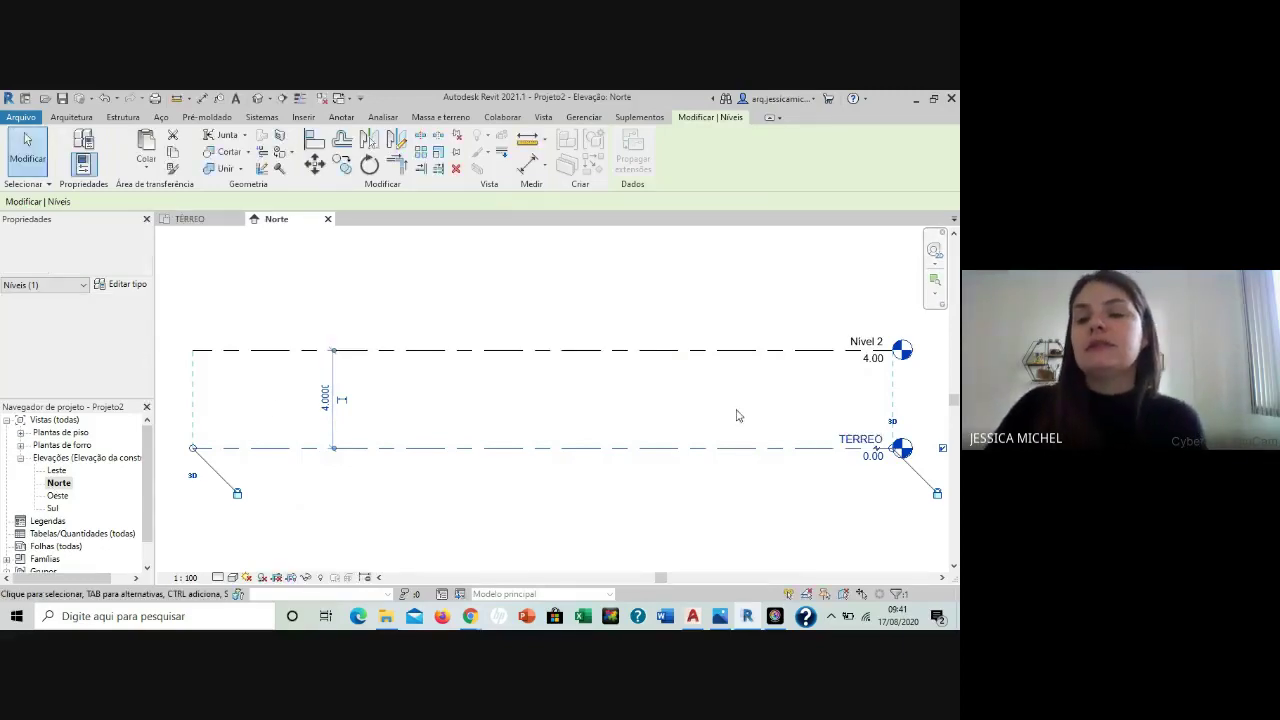
# Rename level Nível 2 to SUPERIOR in the Norte elevation, renaming the corresponding views as well.
pyautogui.click(868, 350)
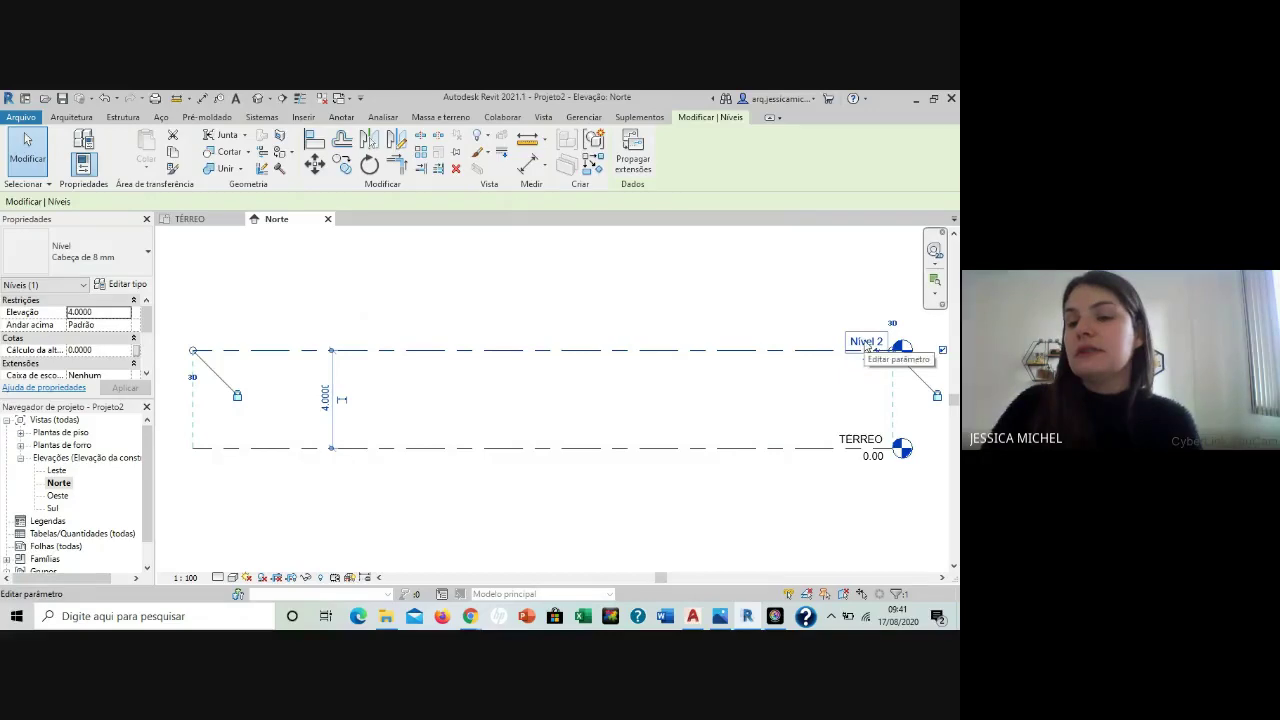
pyautogui.click(866, 342)
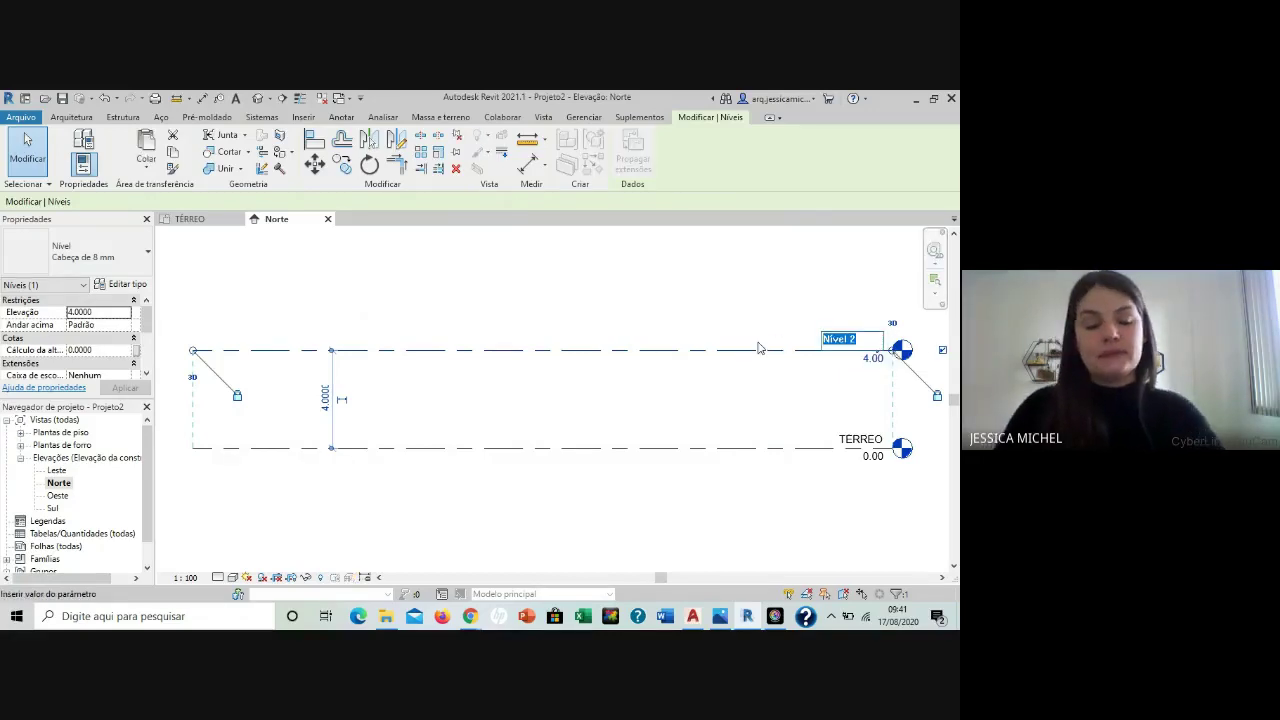
pyautogui.write('SUPERIOR')
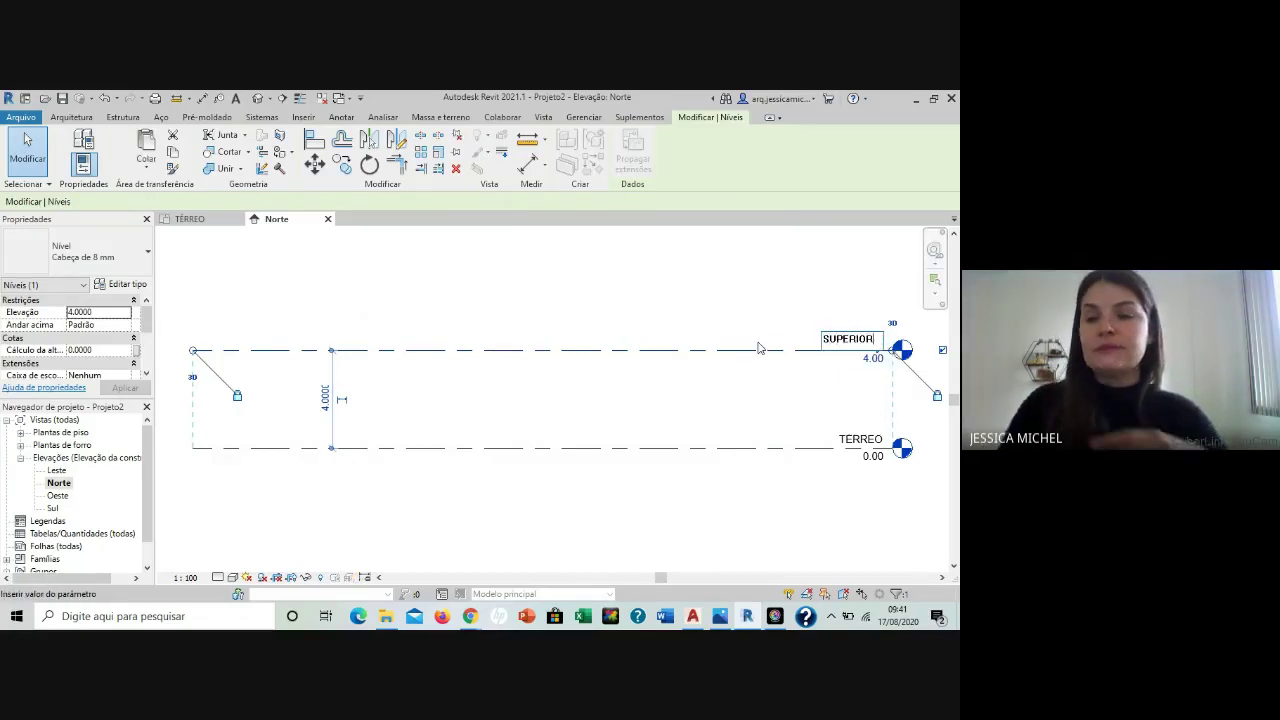
pyautogui.click(829, 402)
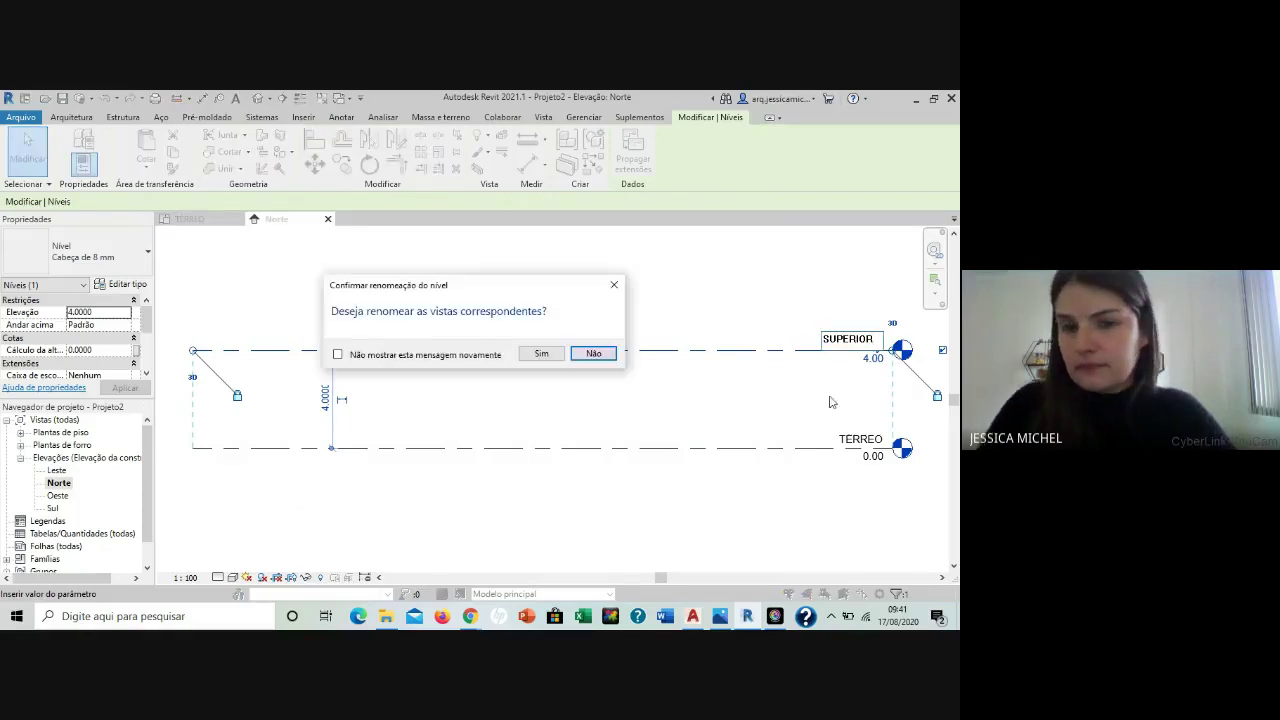
pyautogui.click(550, 354)
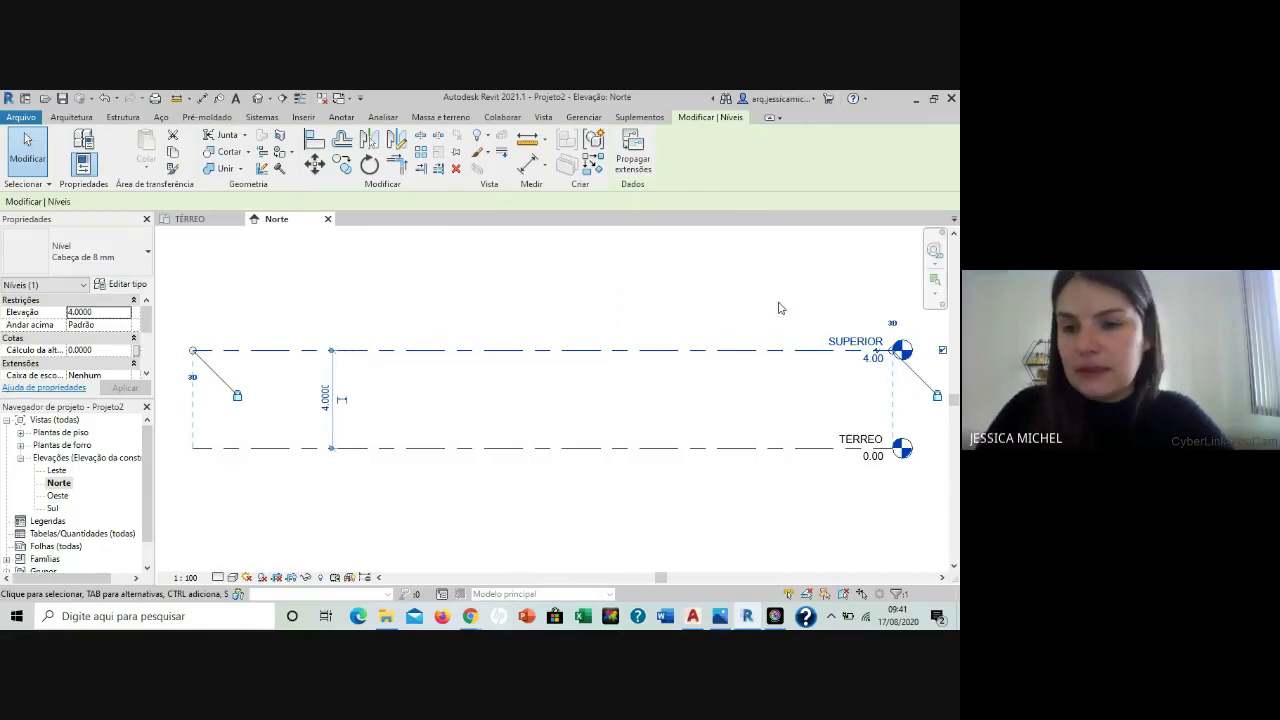
# Set the SUPERIOR level's elevation to 3.0000 and deselect the level.
pyautogui.click(871, 360)
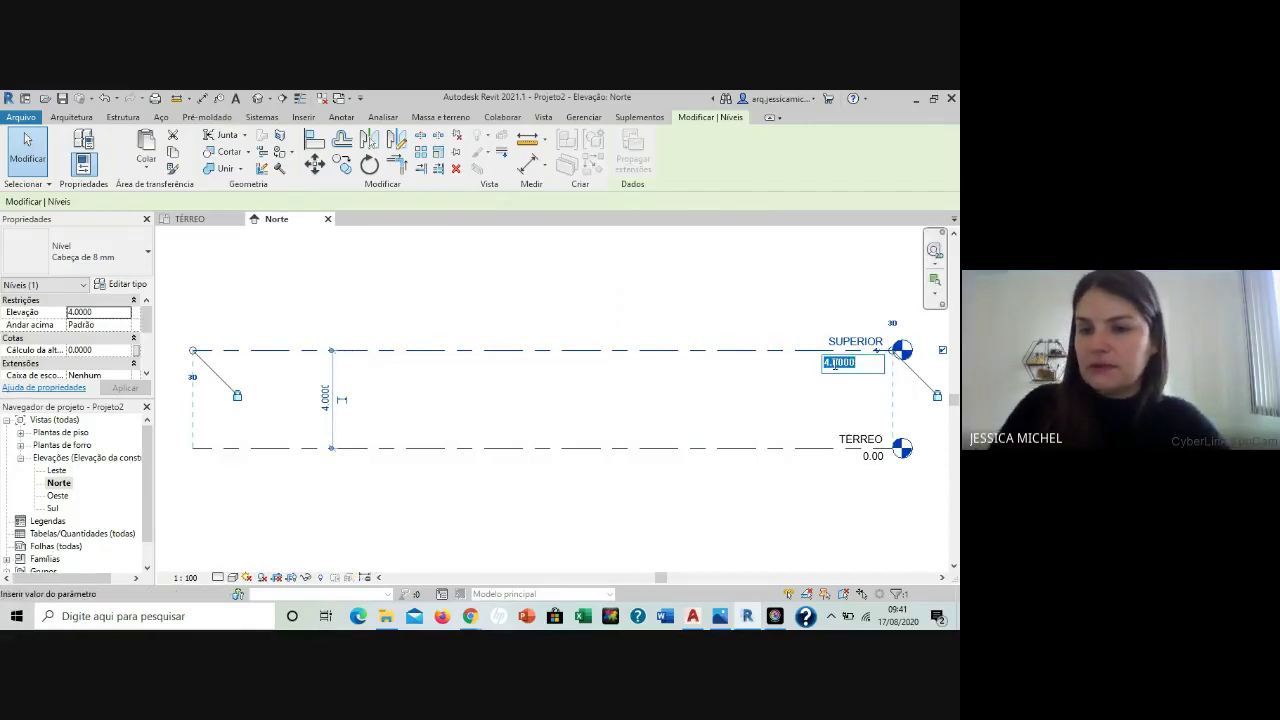
pyautogui.click(827, 362)
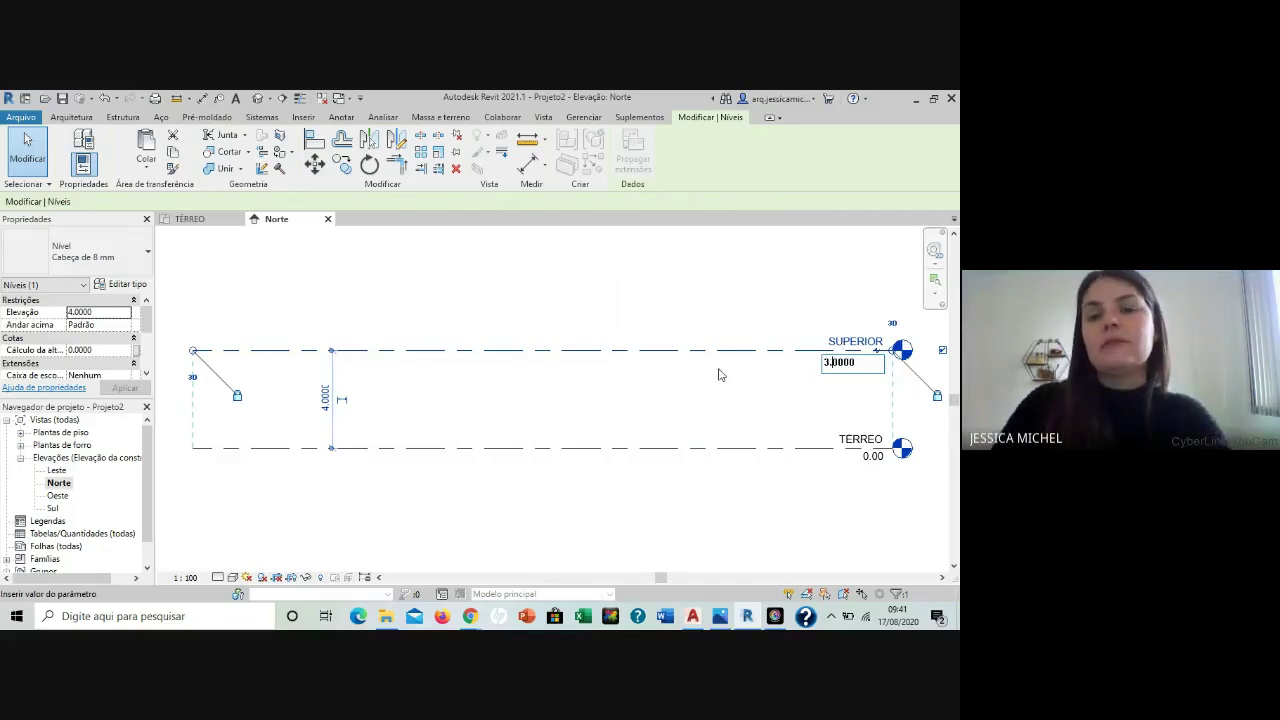
pyautogui.press('Return')
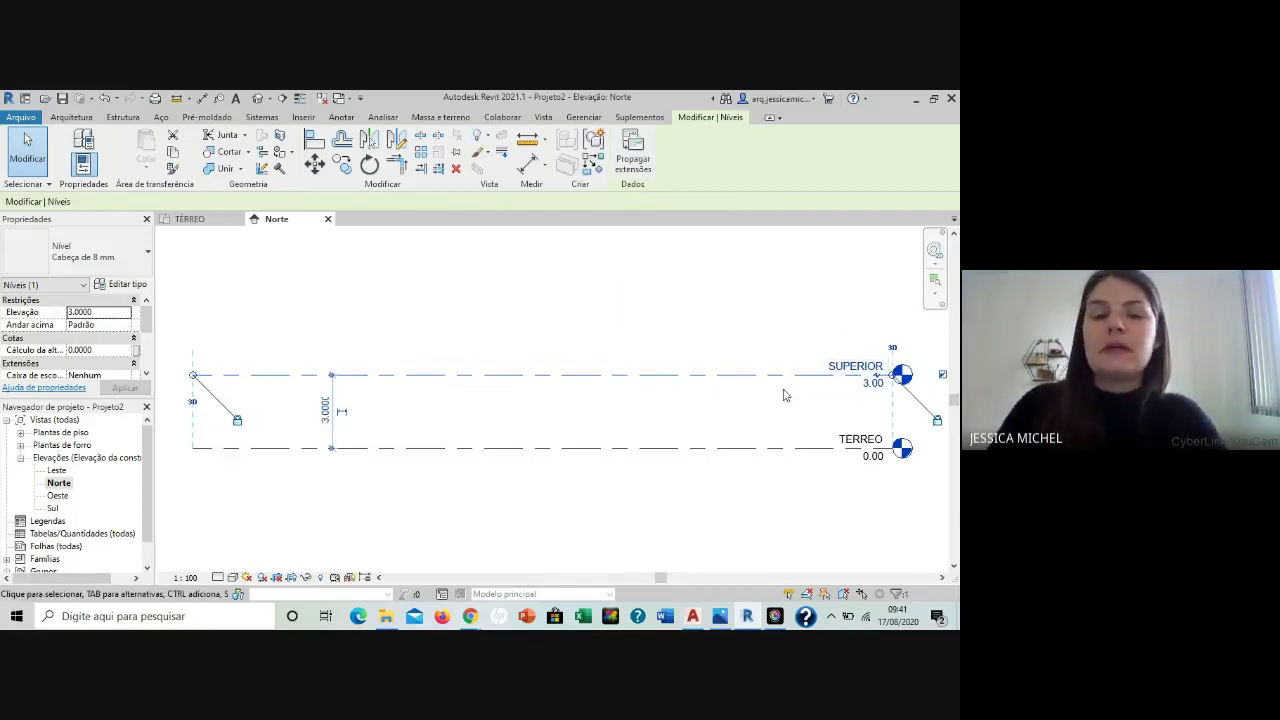
pyautogui.scroll(-2, 630, 352)
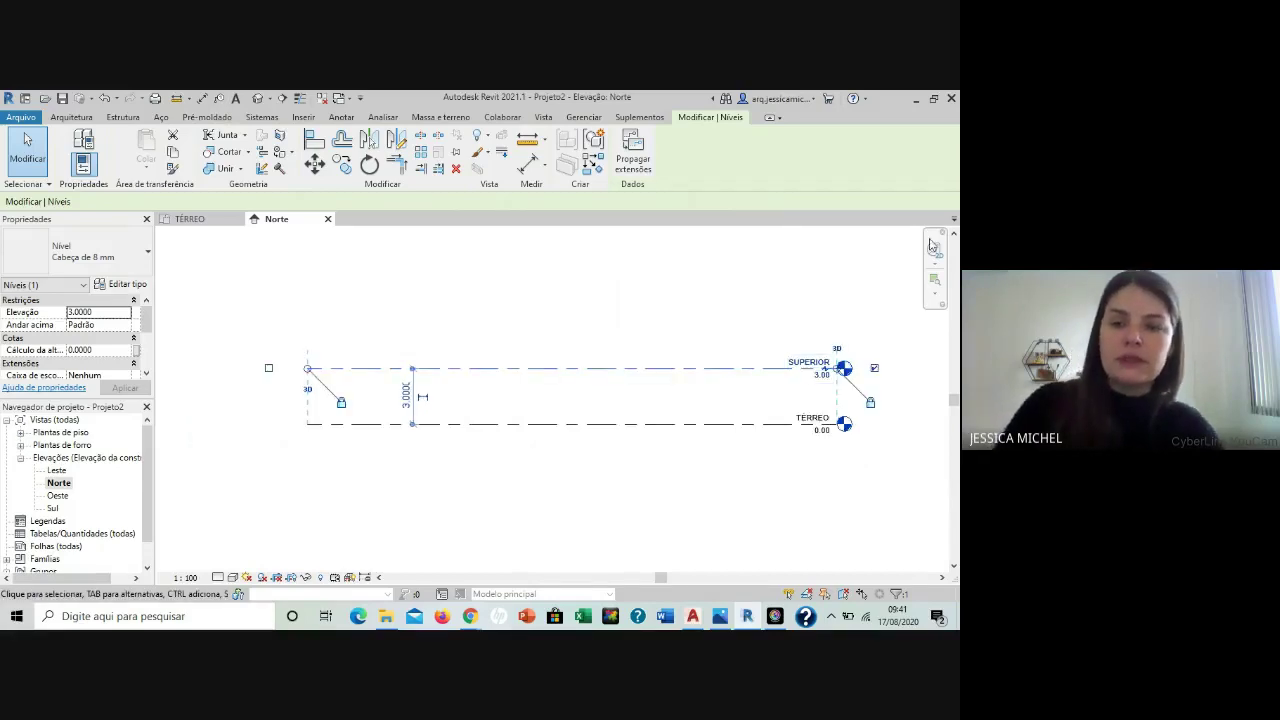
pyautogui.click(453, 500)
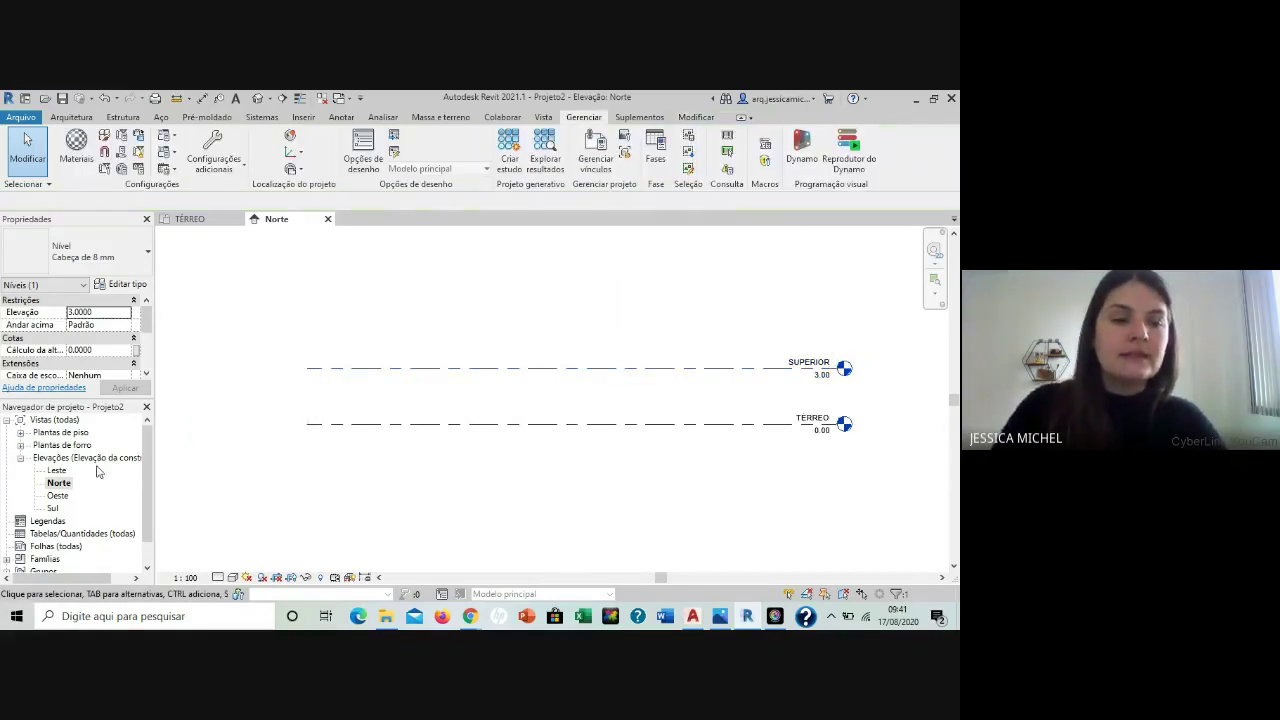
# List the project's floor plans, view the Terreno plan and return to the TÉRREO floor plan.
pyautogui.click(21, 433)
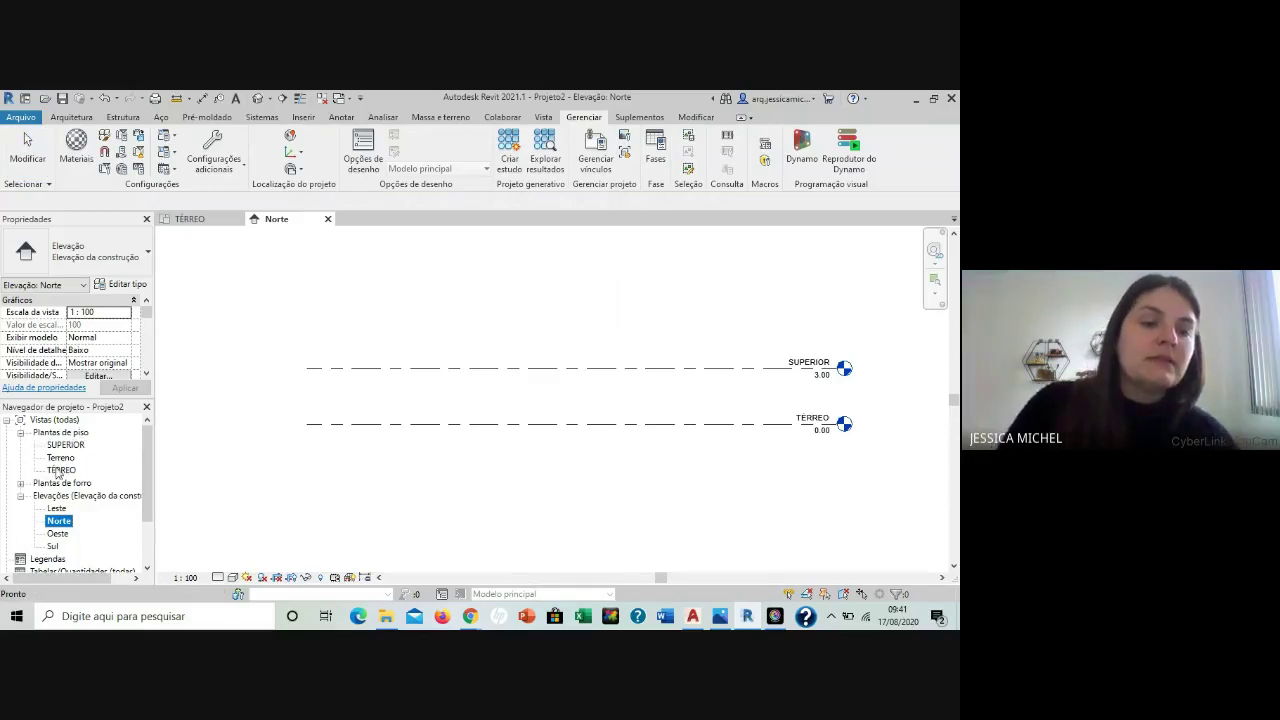
pyautogui.doubleClick(60, 457)
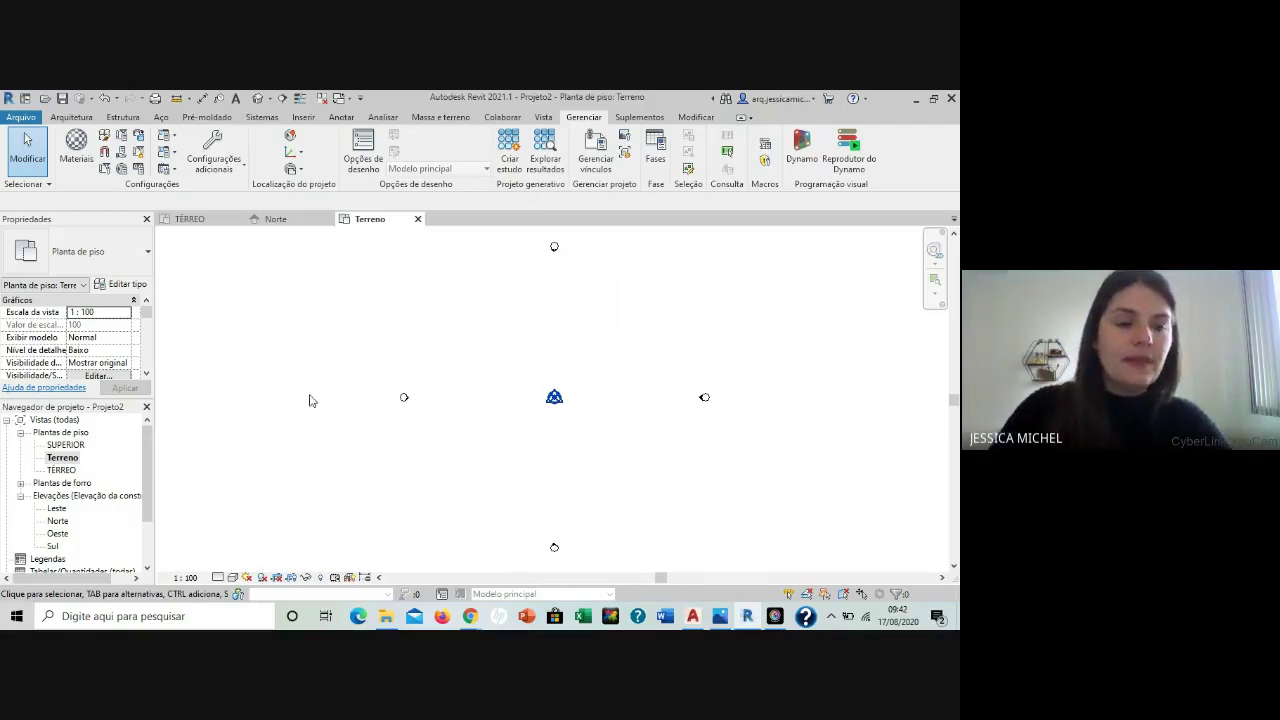
pyautogui.doubleClick(61, 470)
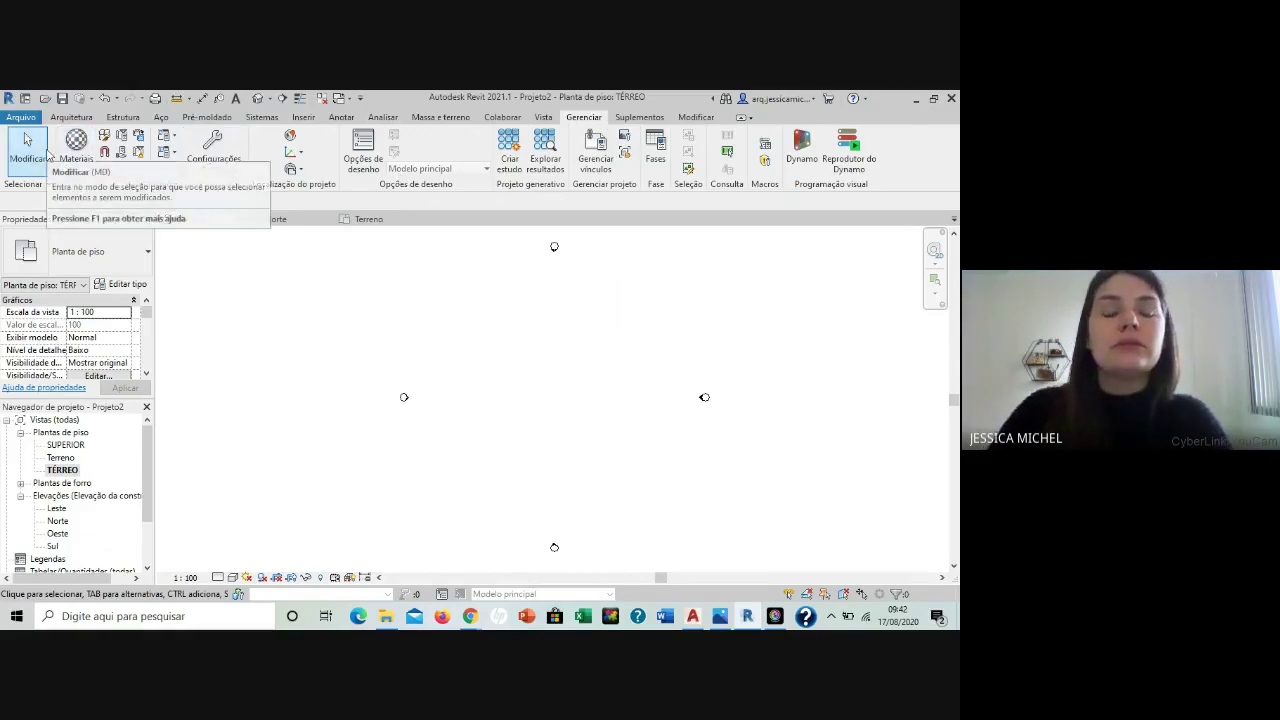
# Start a CAD import into the TÉRREO plan and choose the file teste revit.dwg from the Downloads folder.
pyautogui.click(299, 120)
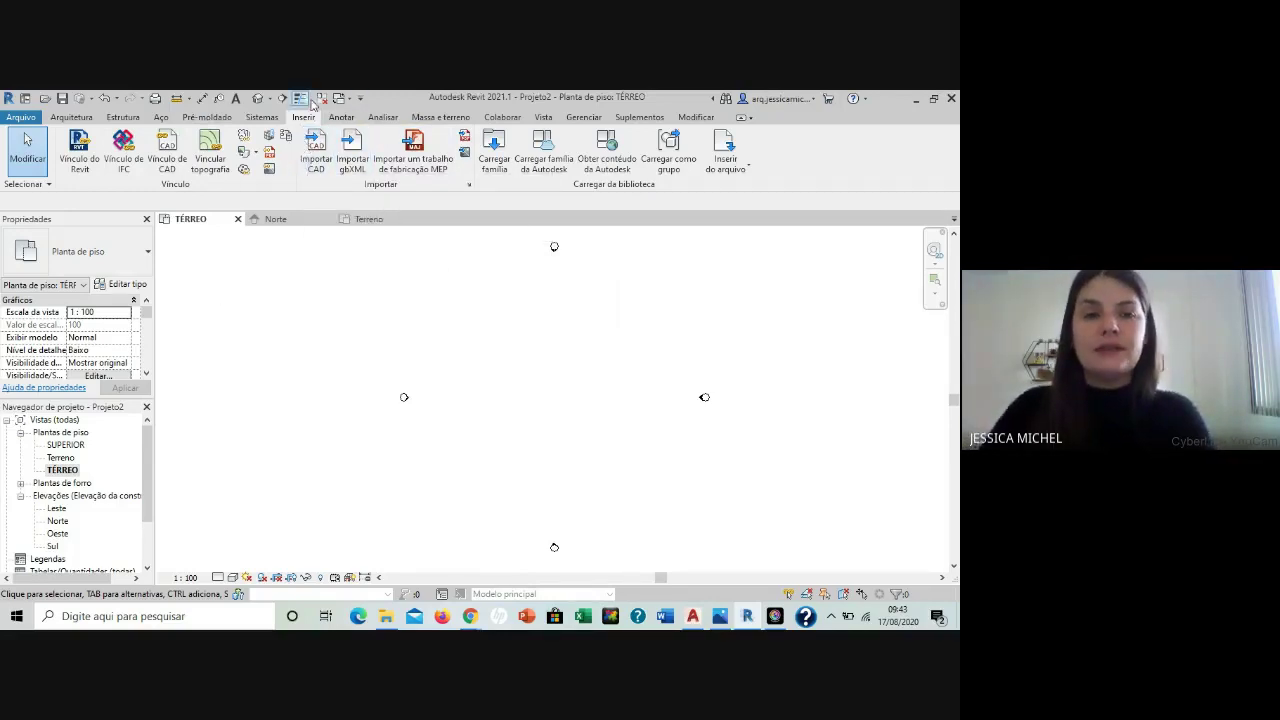
pyautogui.click(316, 160)
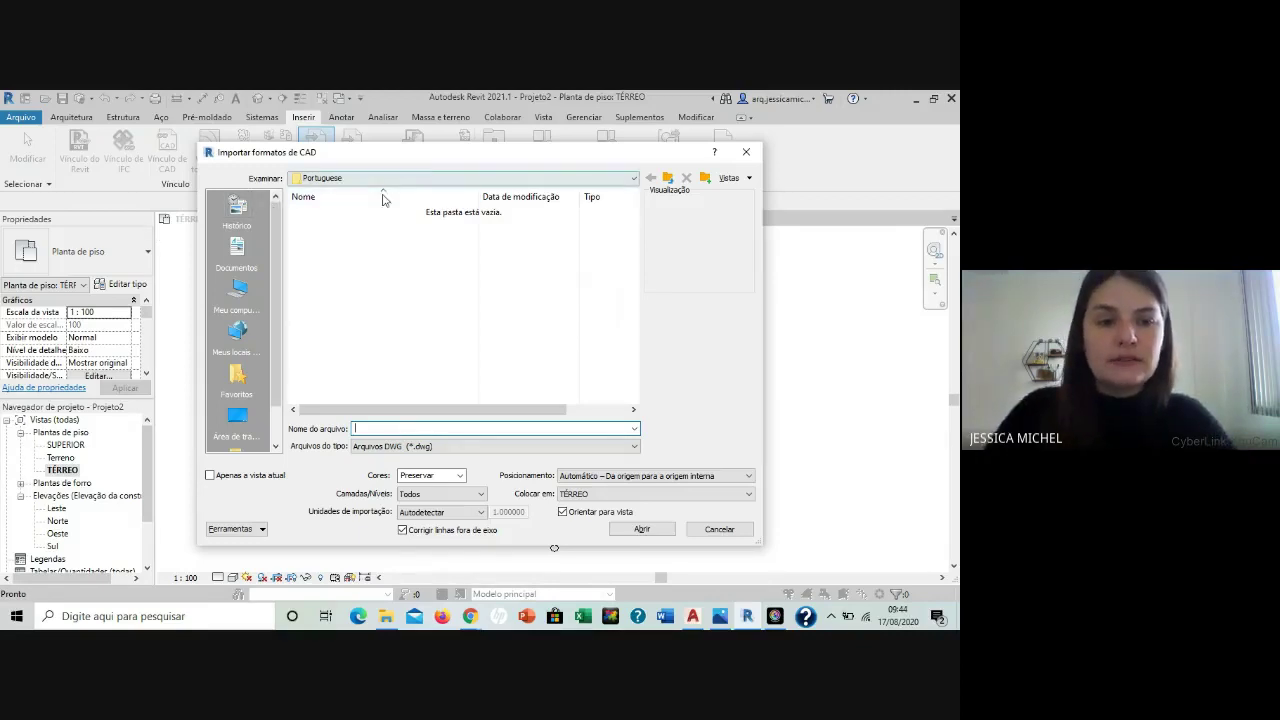
pyautogui.scroll(-1, 243, 379)
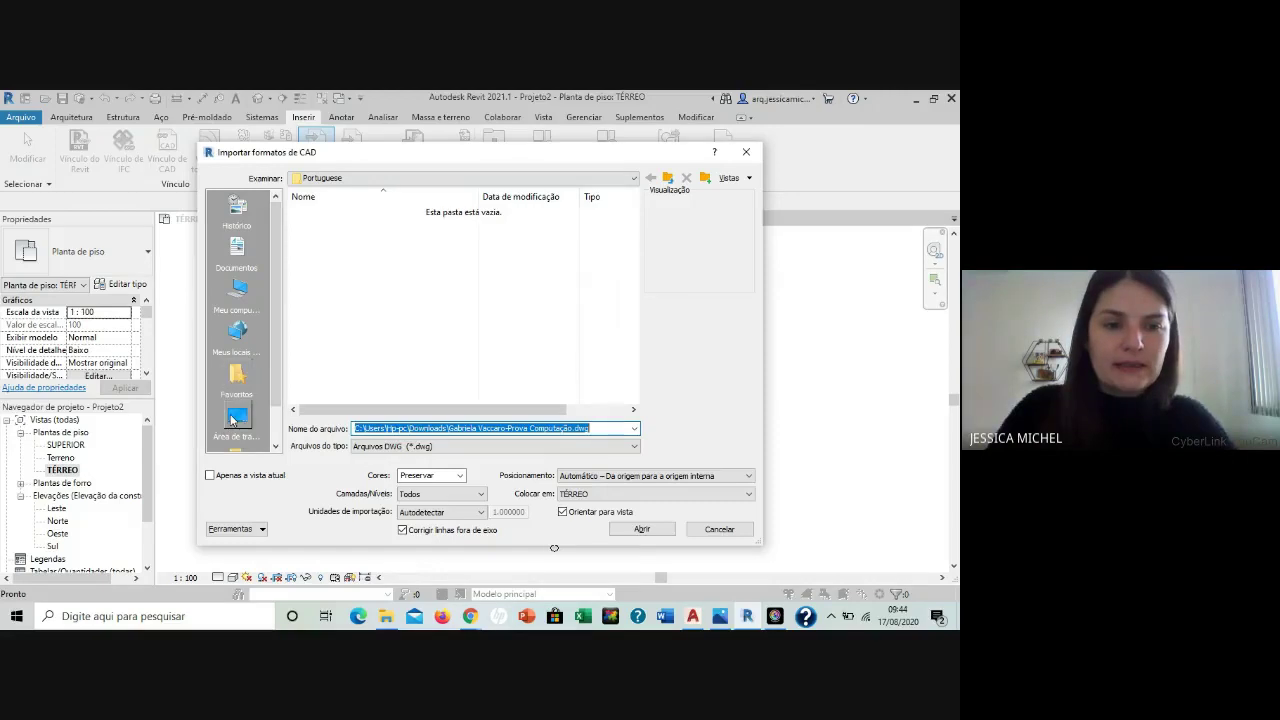
pyautogui.click(242, 418)
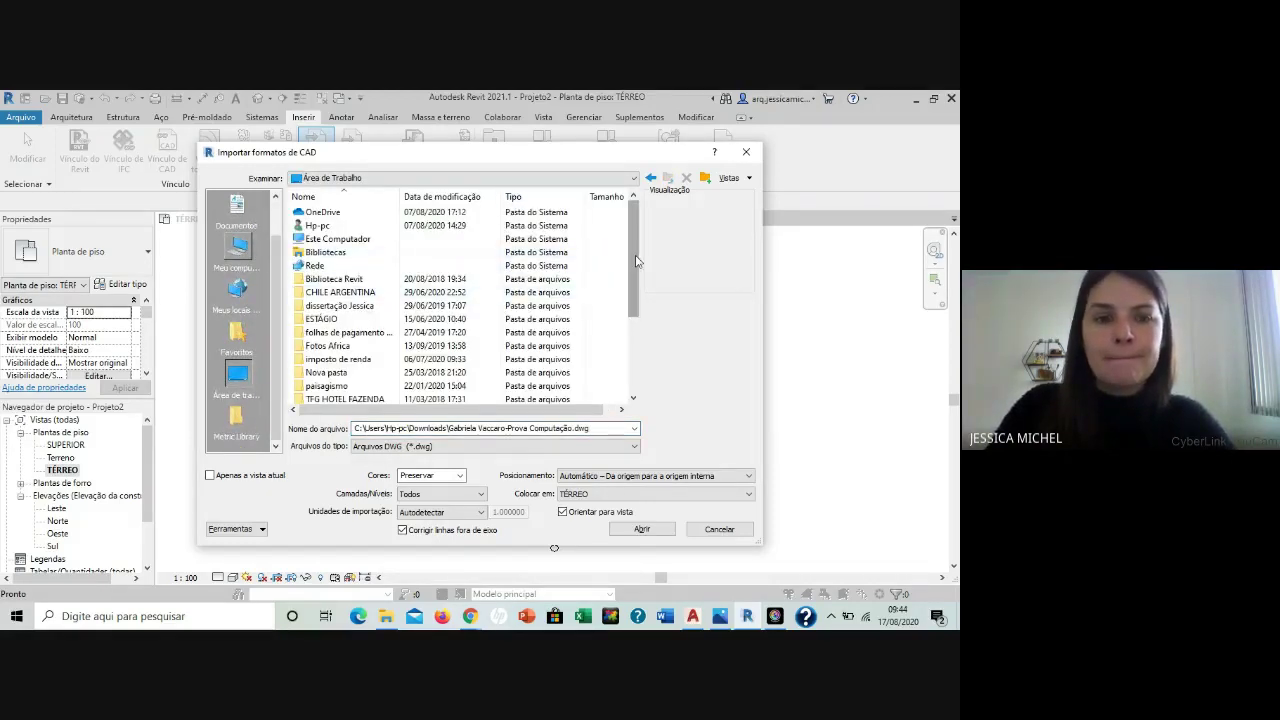
pyautogui.moveTo(636, 261); pyautogui.dragTo(636, 336)
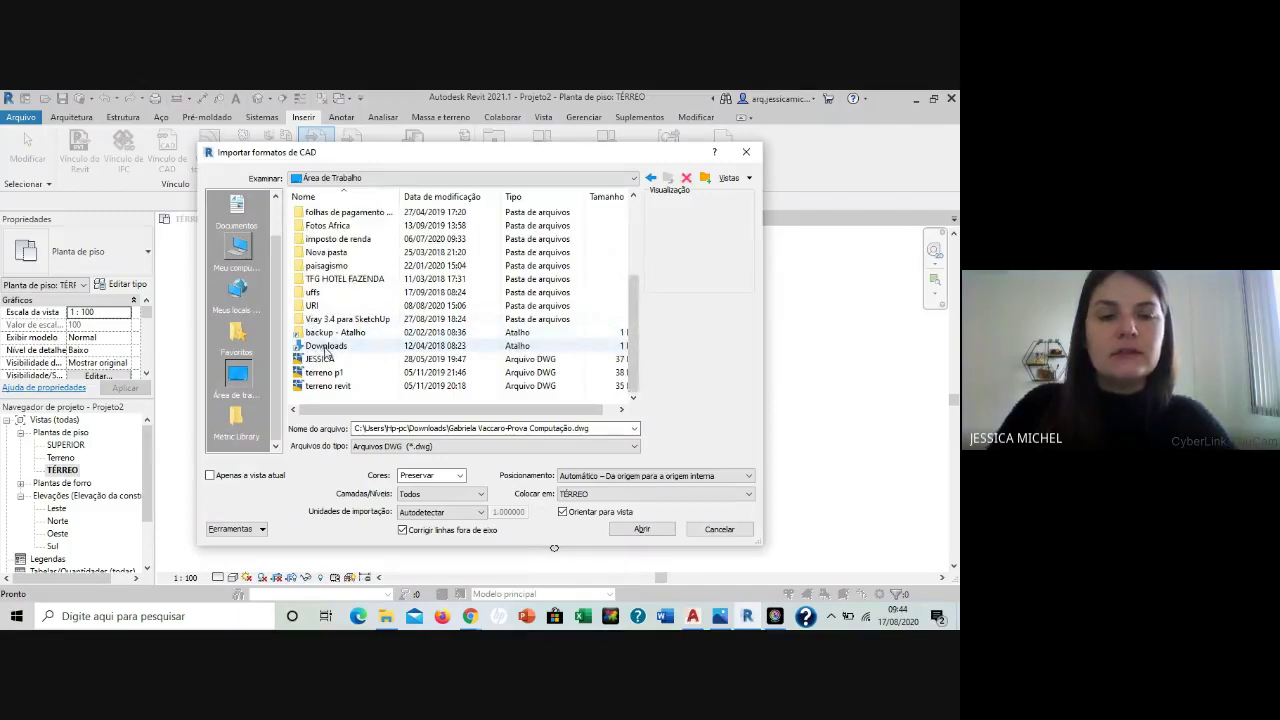
pyautogui.doubleClick(413, 345)
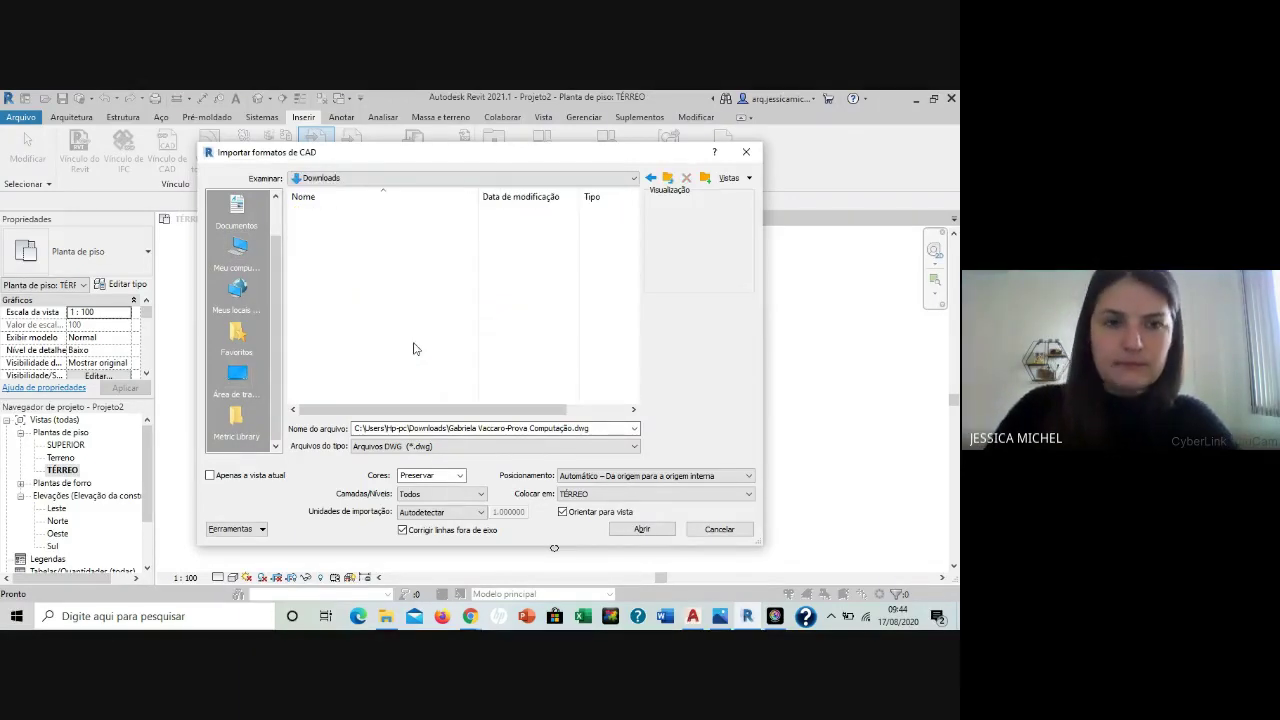
pyautogui.click(335, 227)
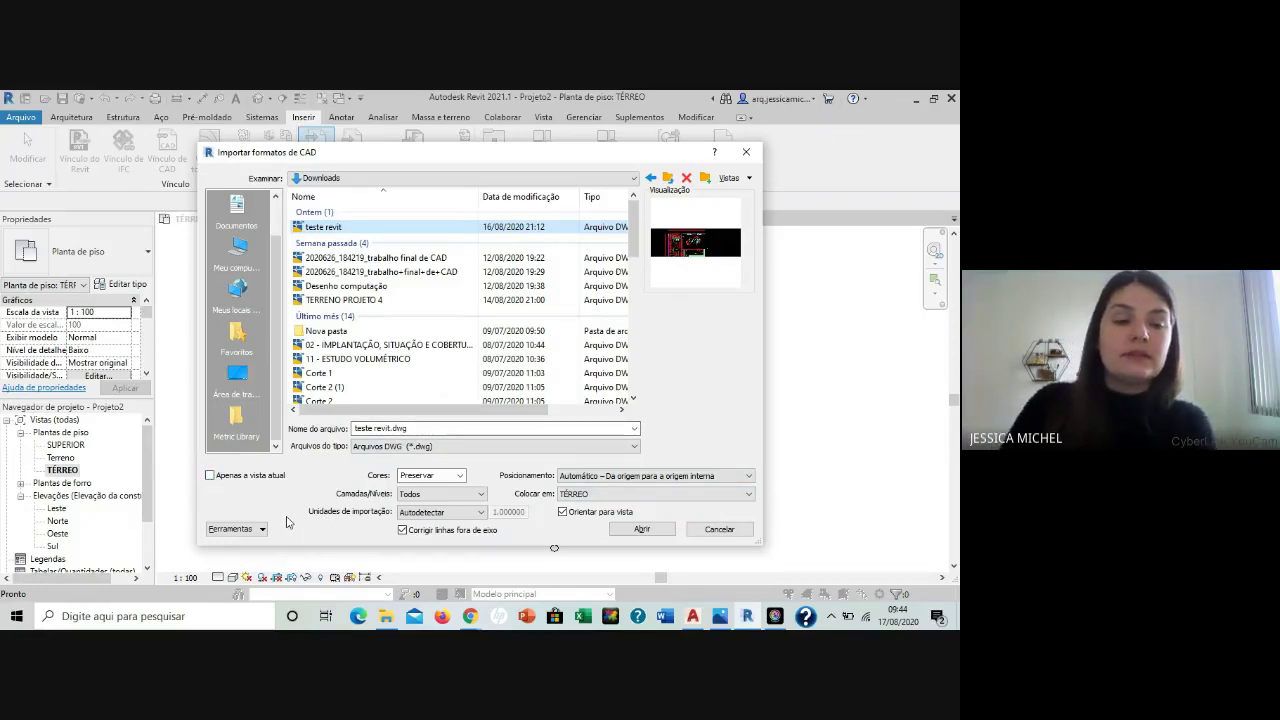
# Limit the CAD import to the current view only and keep the file type as DWG.
pyautogui.click(209, 476)
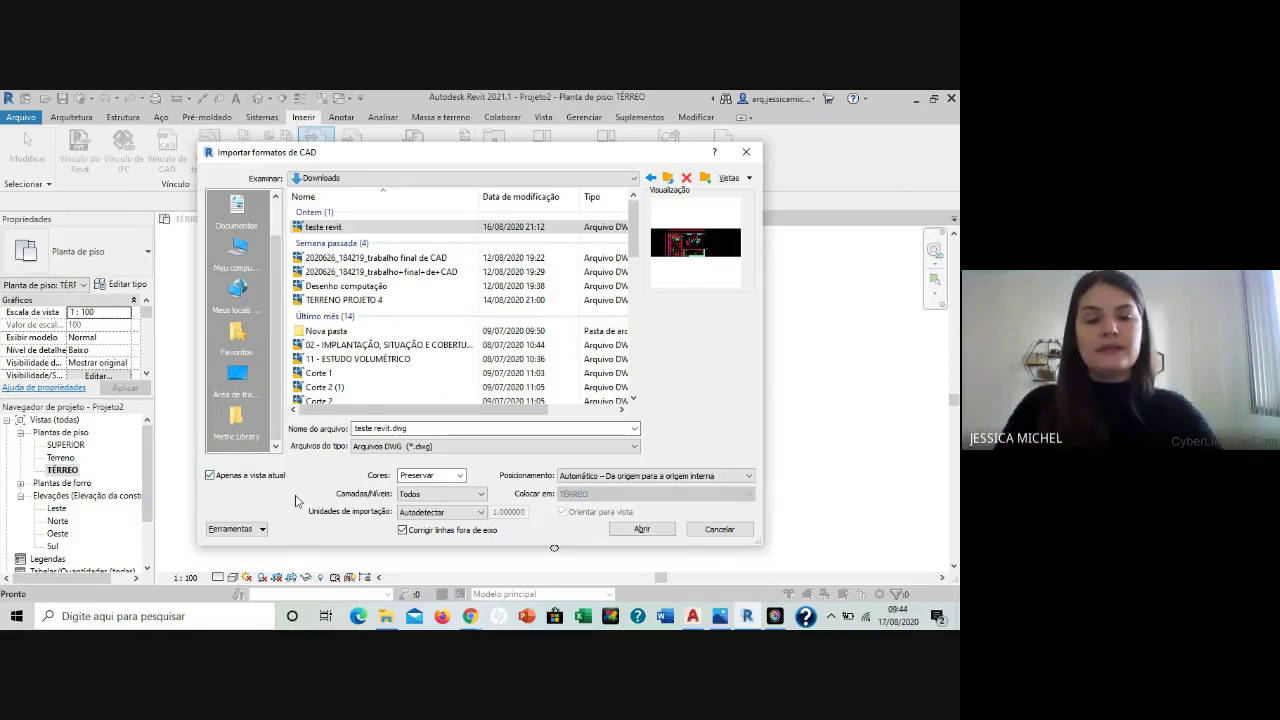
pyautogui.click(478, 446)
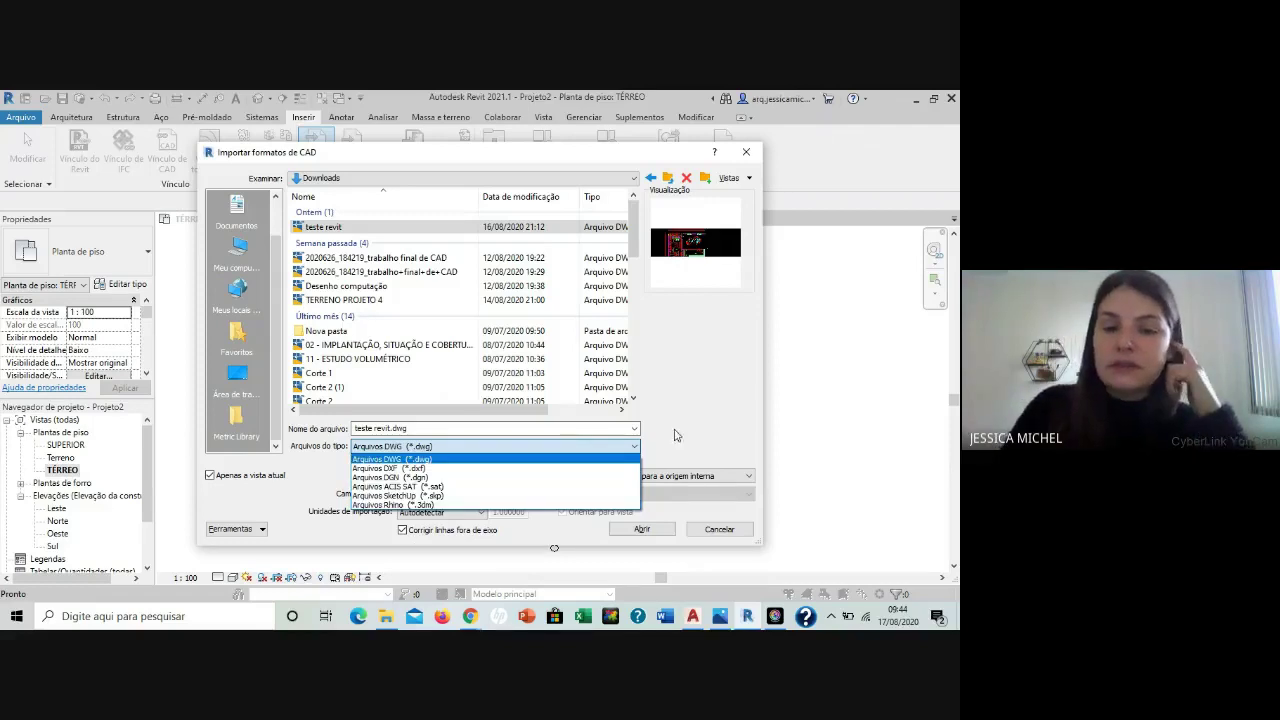
pyautogui.click(368, 458)
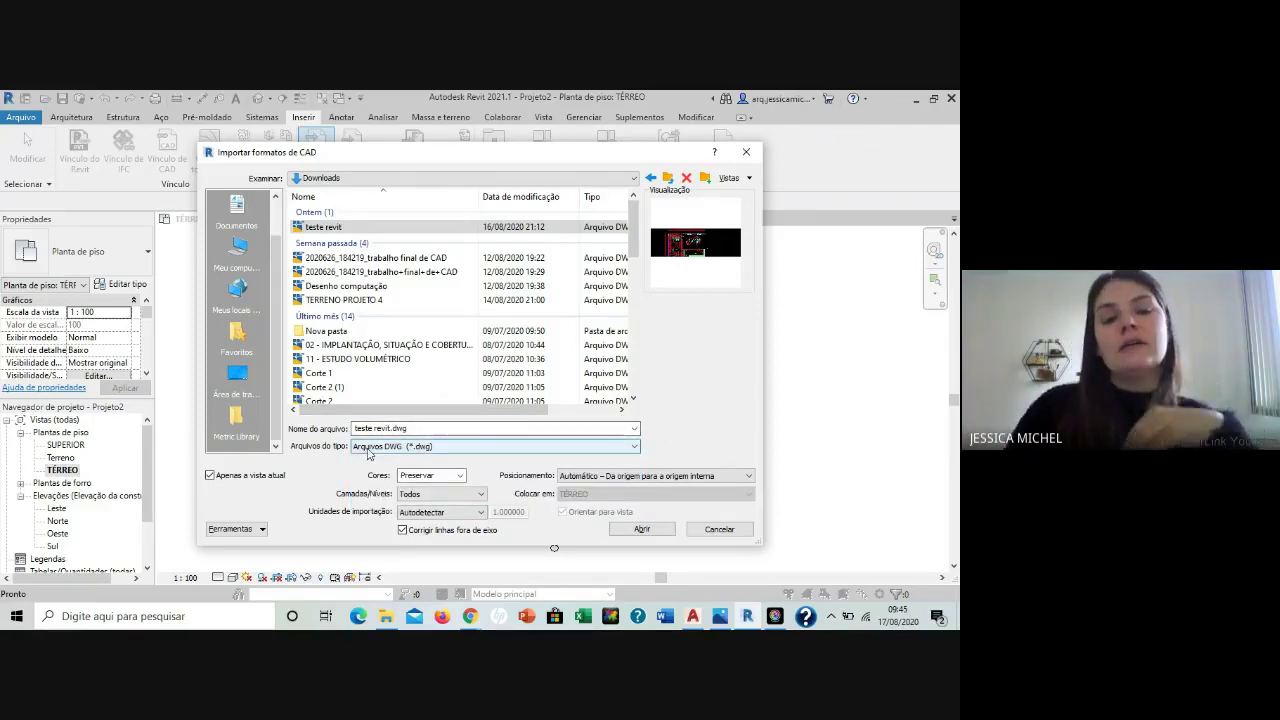
pyautogui.click(505, 448)
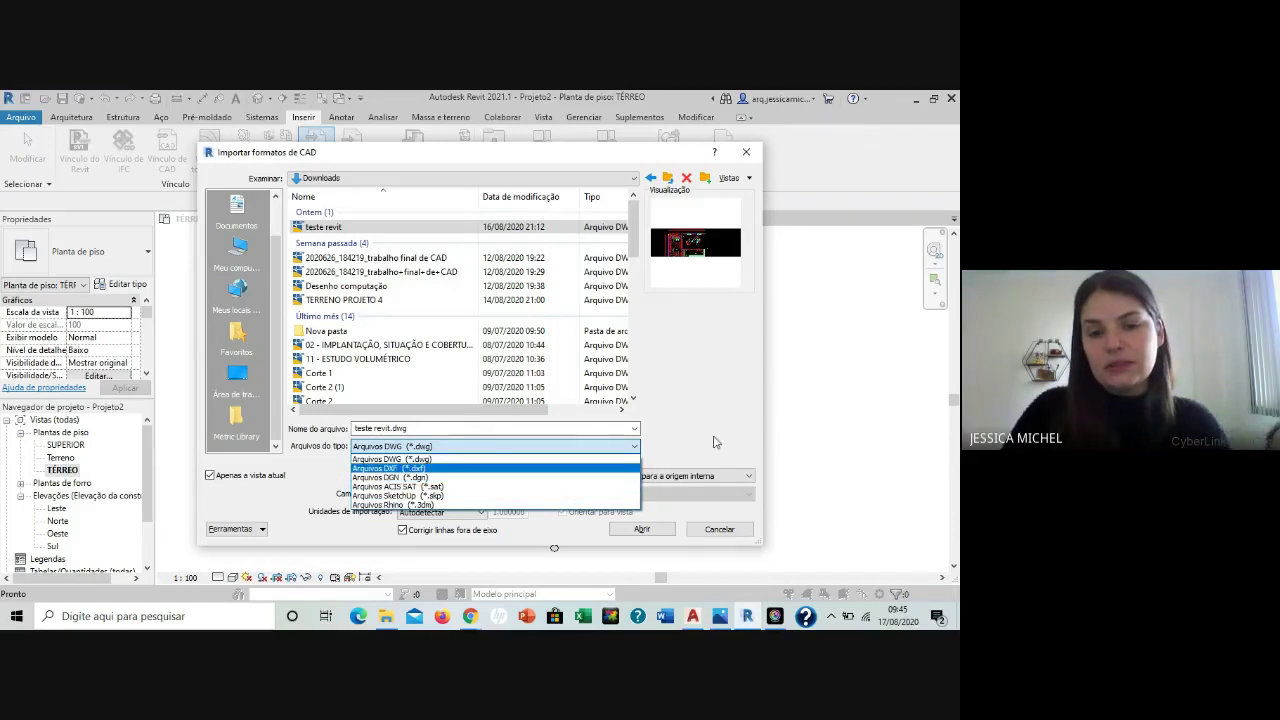
pyautogui.click(400, 458)
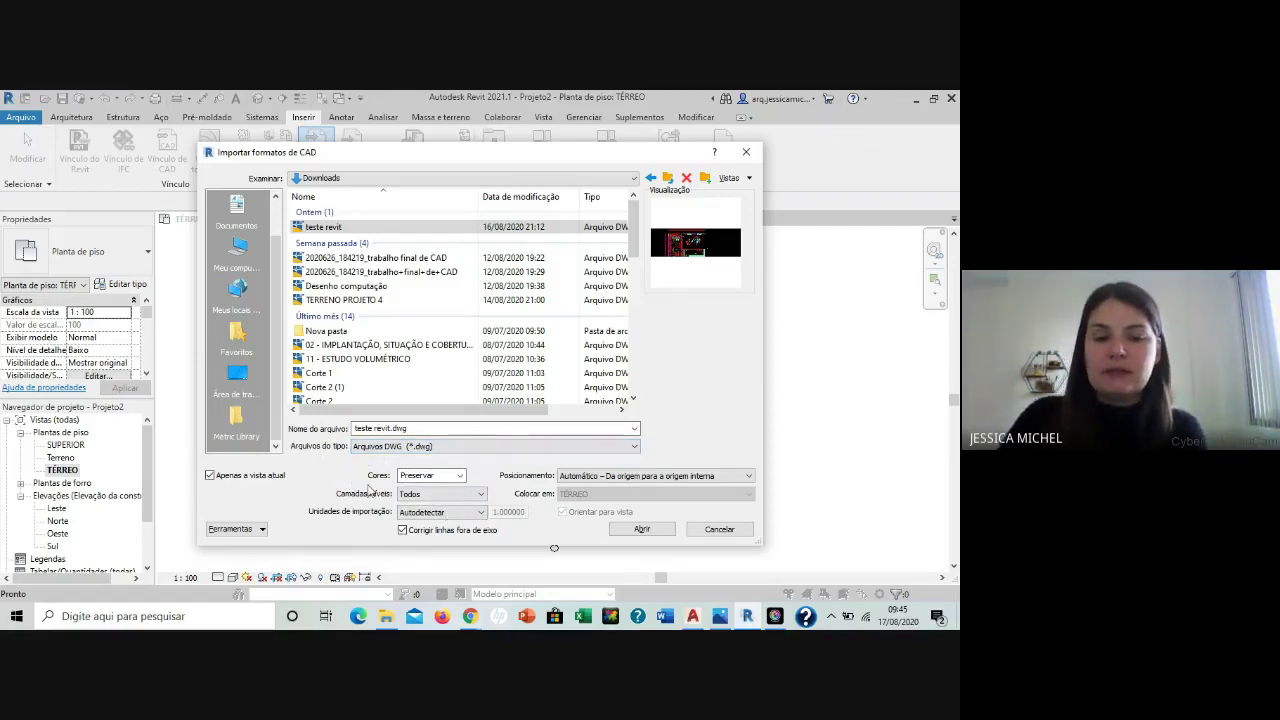
# Configure the CAD import with colours Preto e Branco, layers Todos and import units metro.
pyautogui.click(450, 477)
pyautogui.click(462, 477)
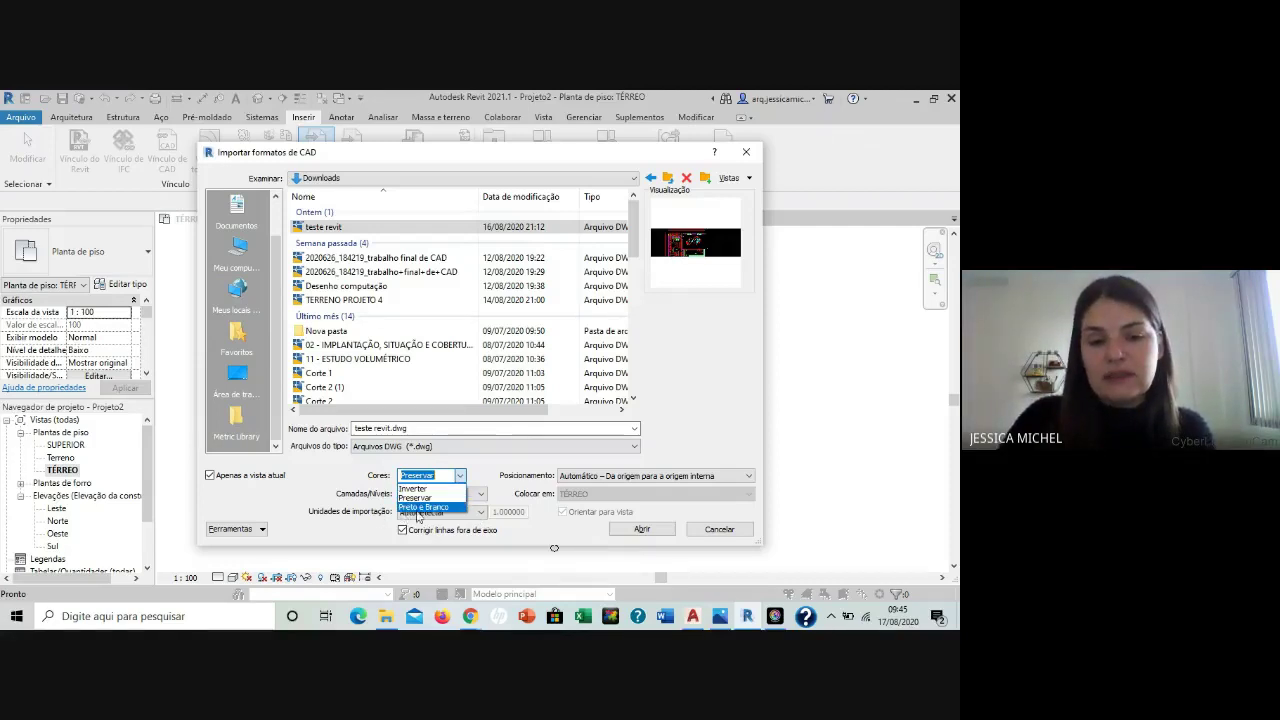
pyautogui.click(422, 507)
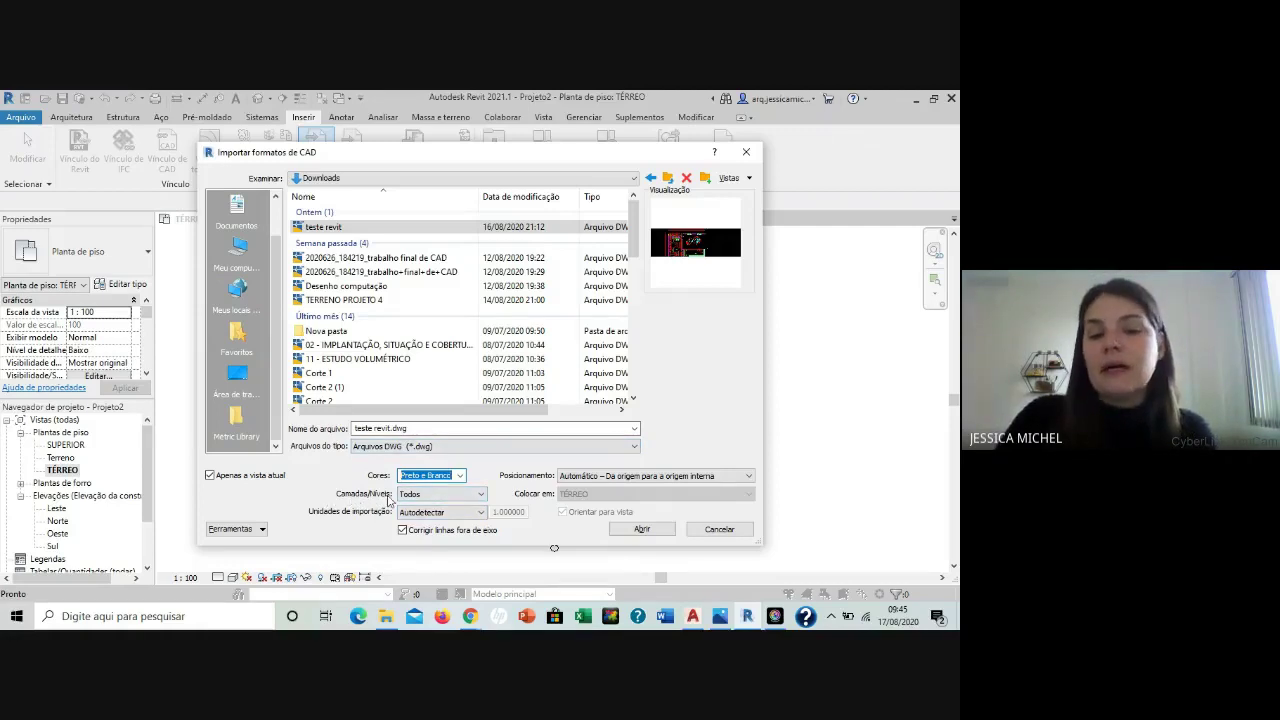
pyautogui.click(446, 495)
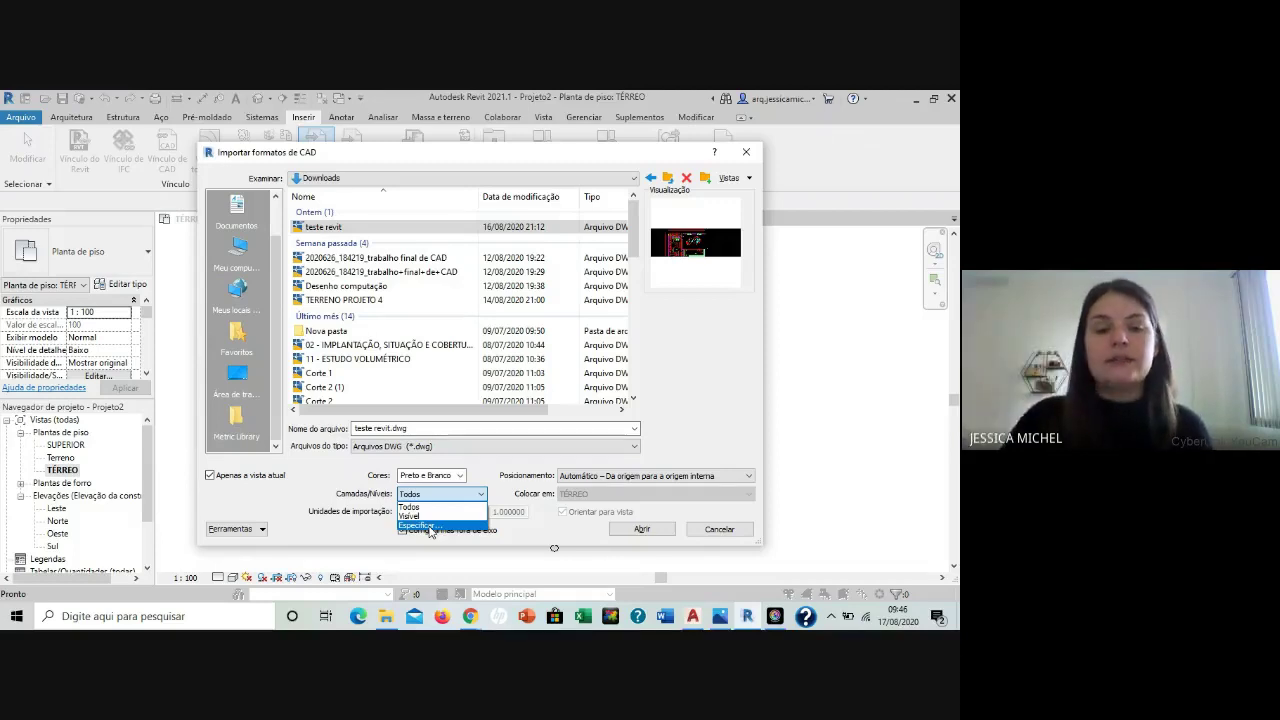
pyautogui.click(409, 507)
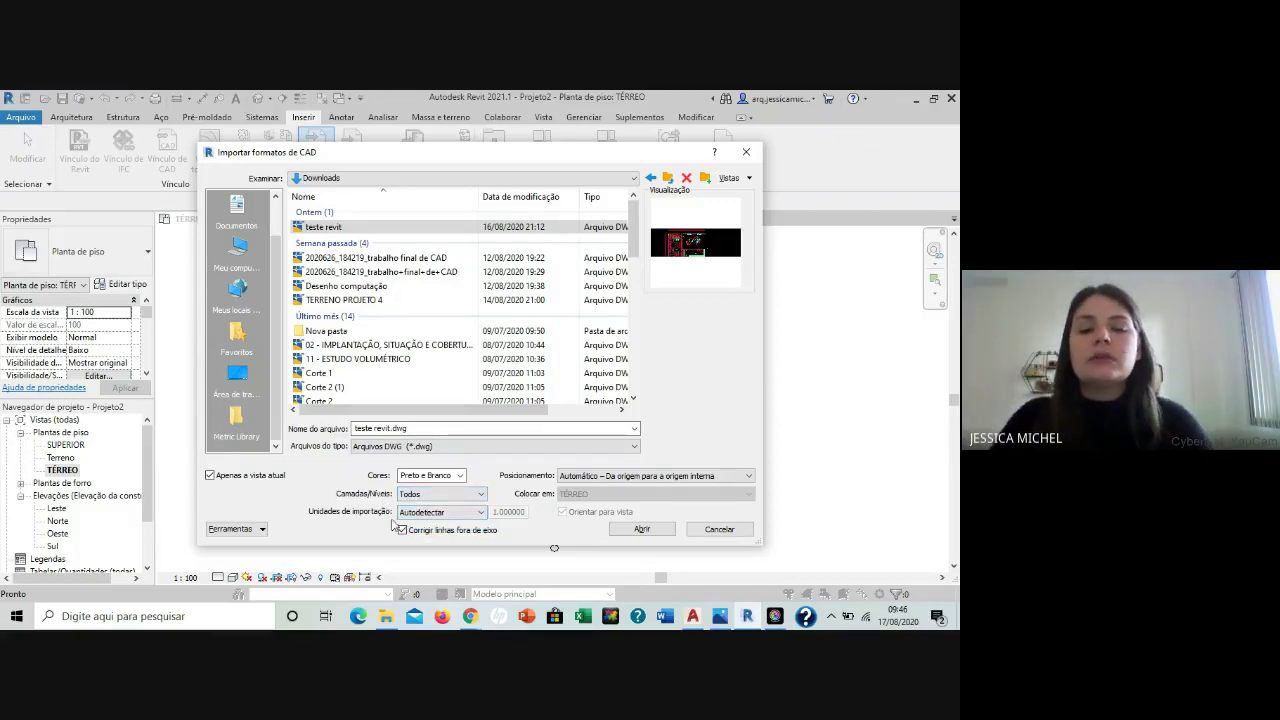
pyautogui.click(433, 515)
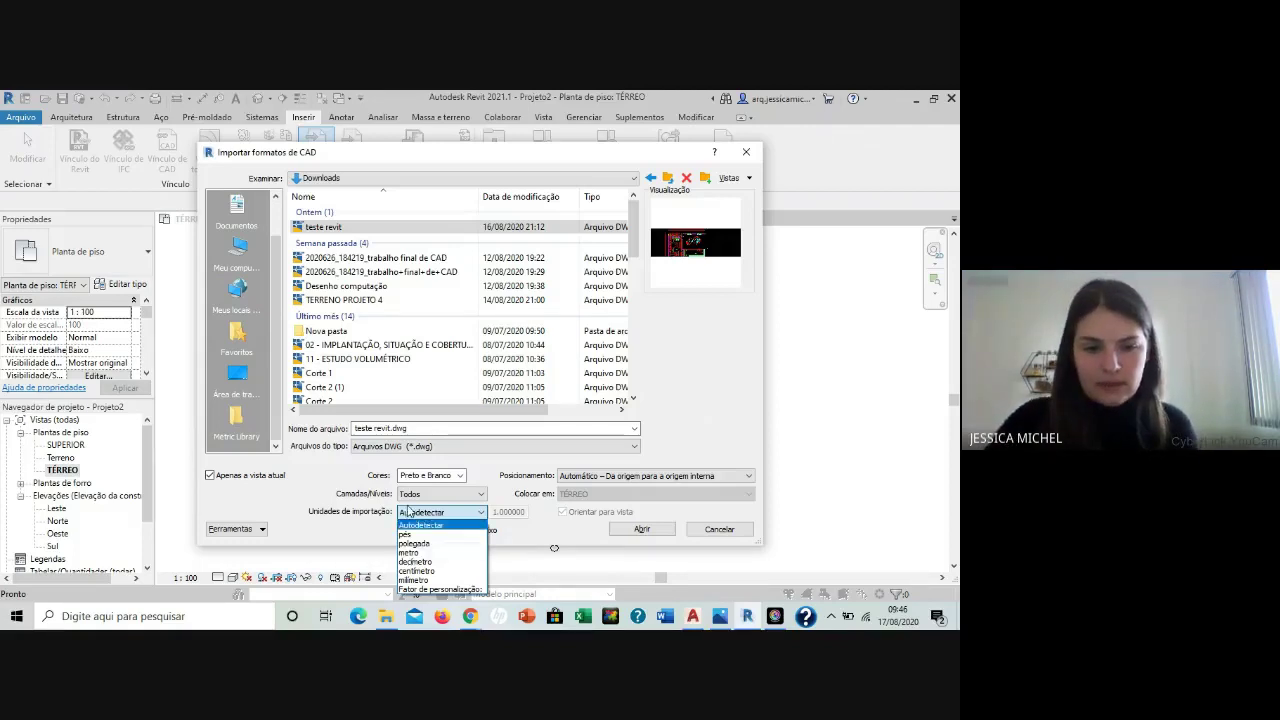
pyautogui.click(428, 553)
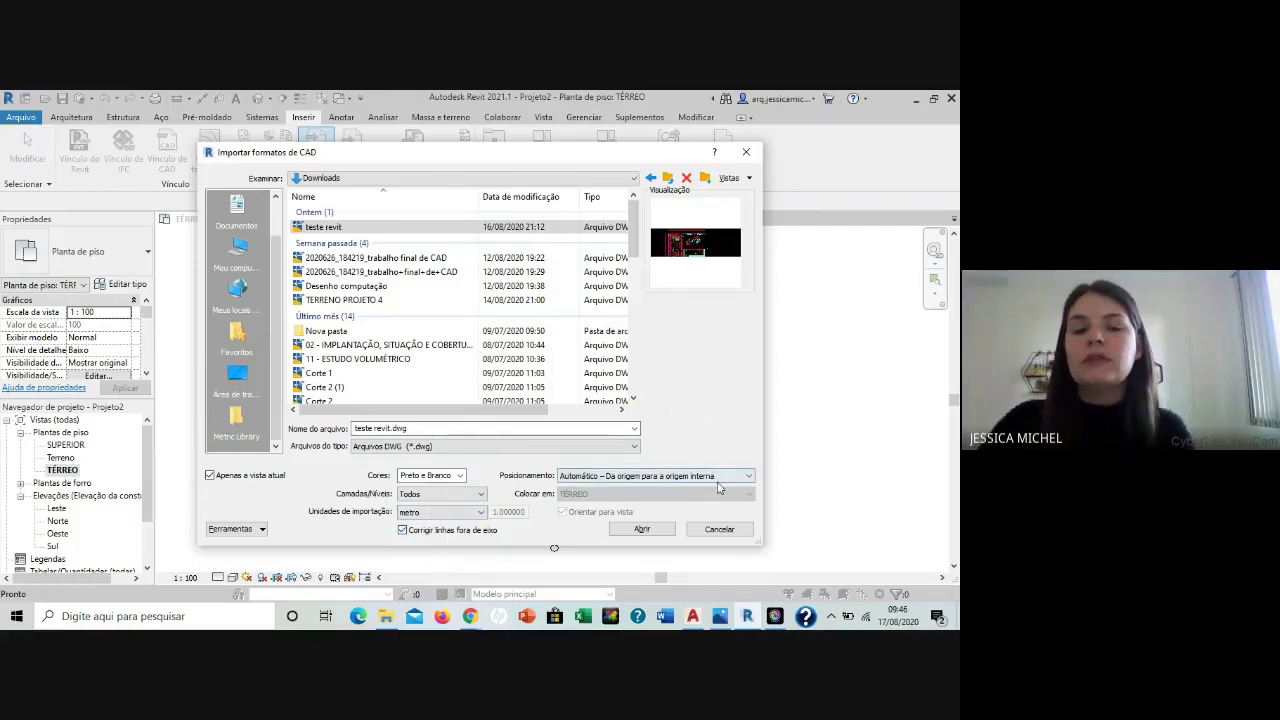
# Set the import positioning to Manual - Centro and place the drawing between the four elevation markers of the TÉRREO plan.
pyautogui.click(582, 485)
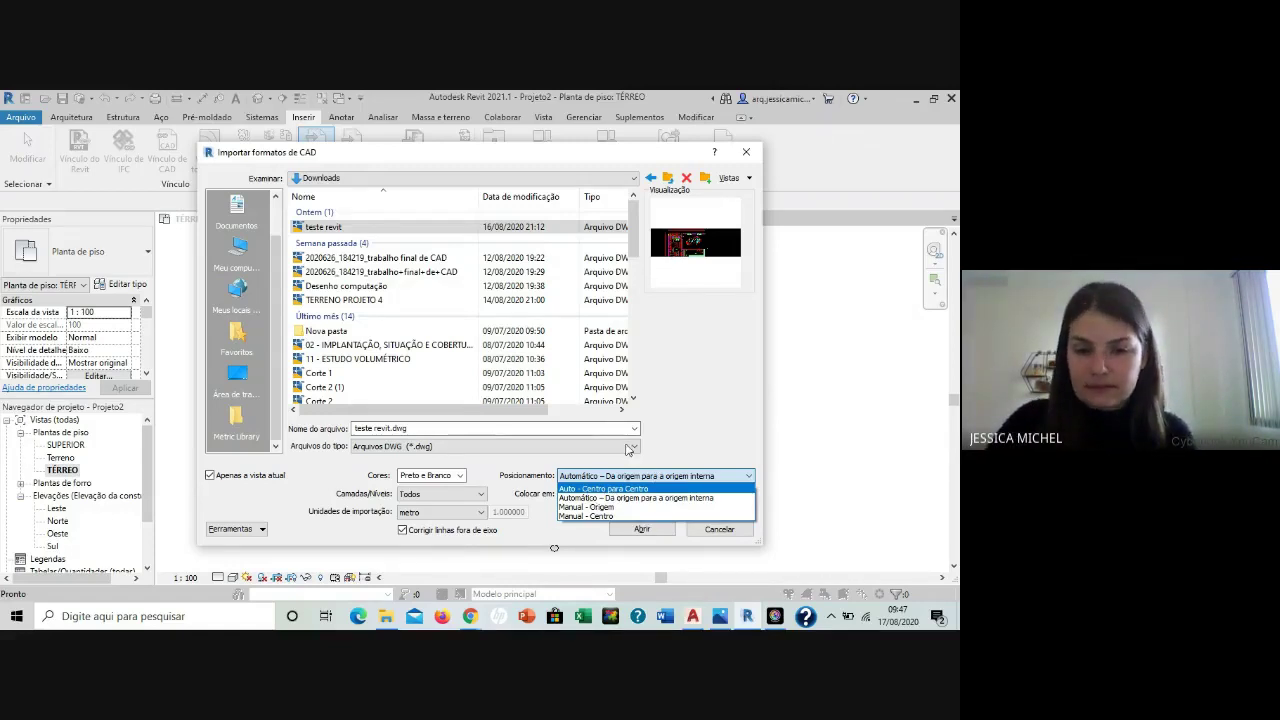
pyautogui.click(612, 517)
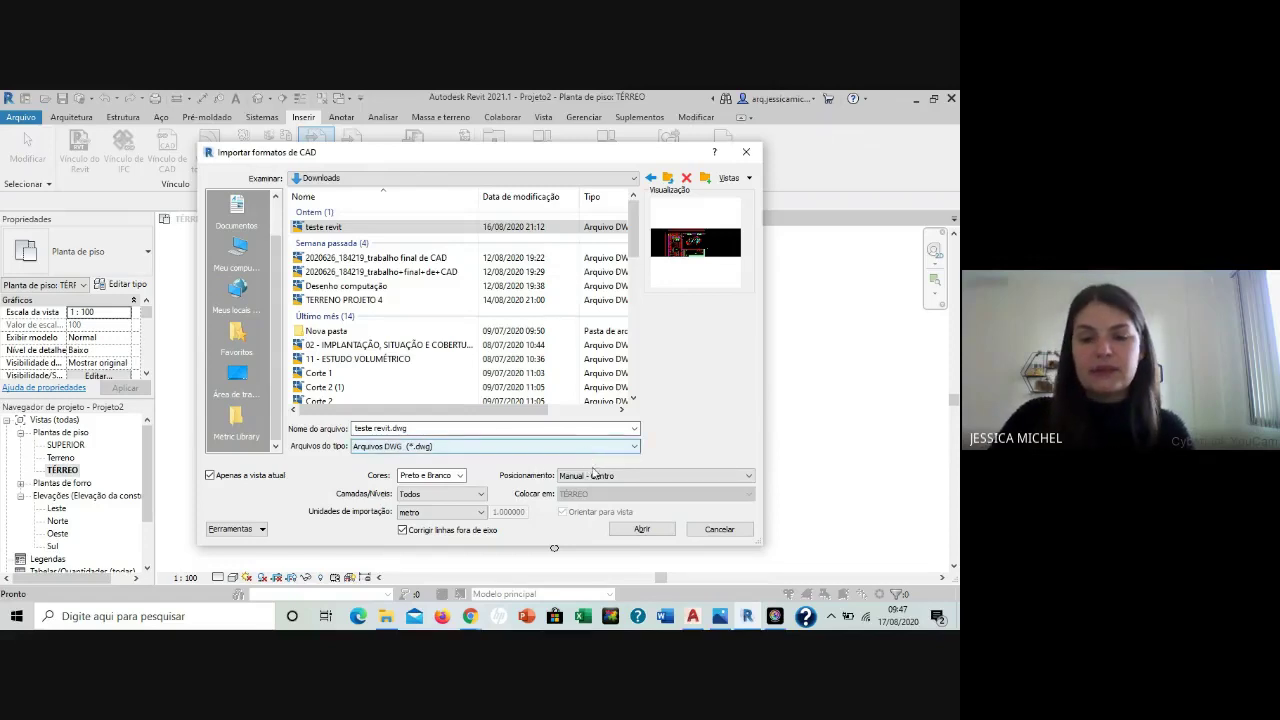
pyautogui.click(645, 529)
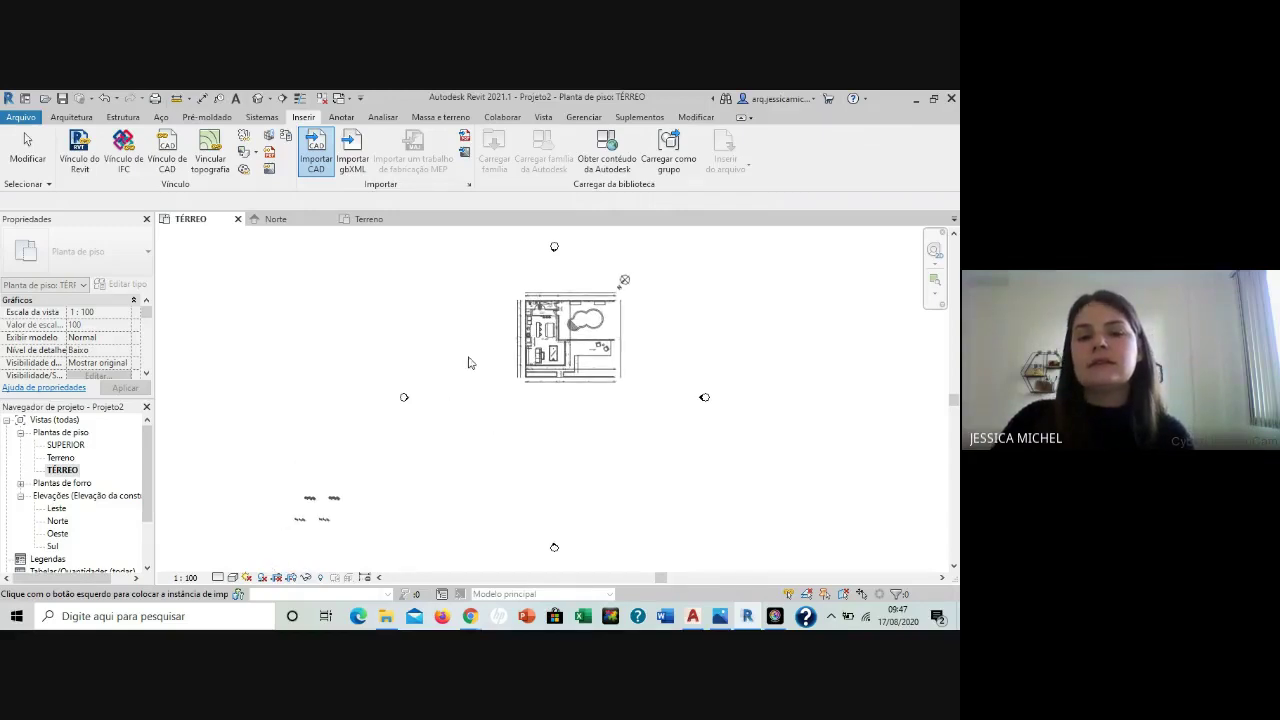
pyautogui.scroll(-1, 465, 398)
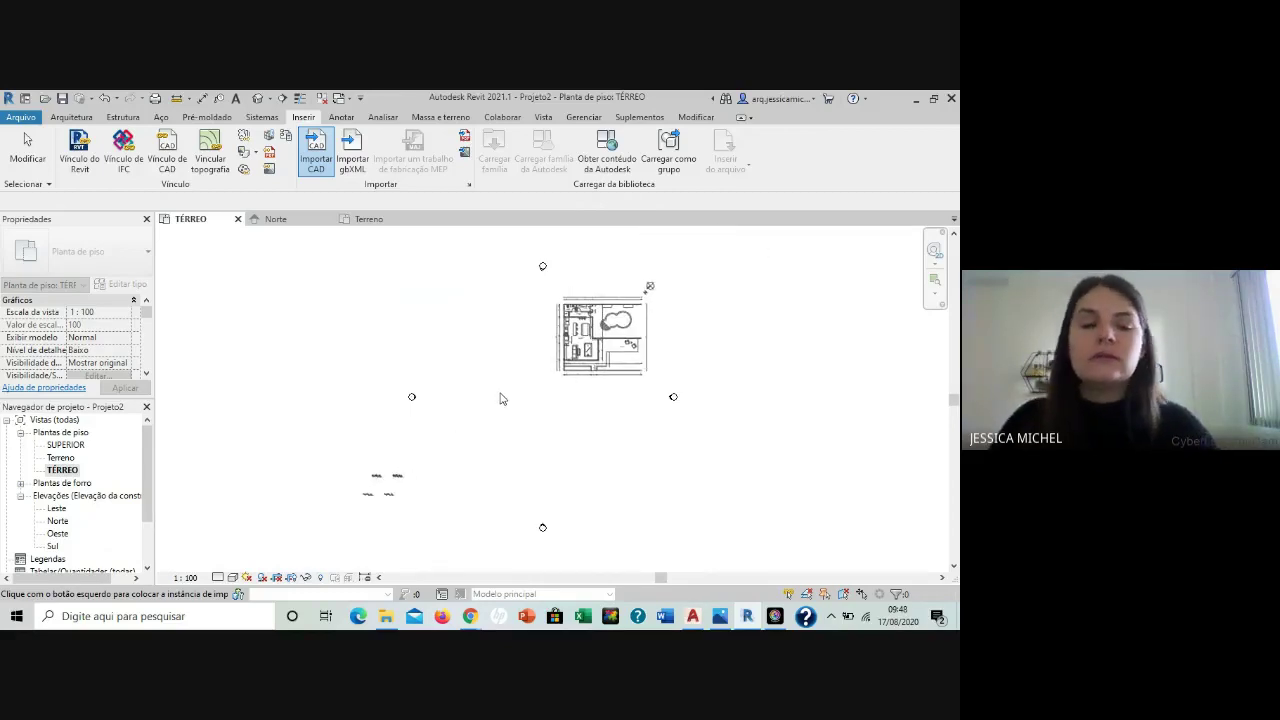
pyautogui.click(437, 456)
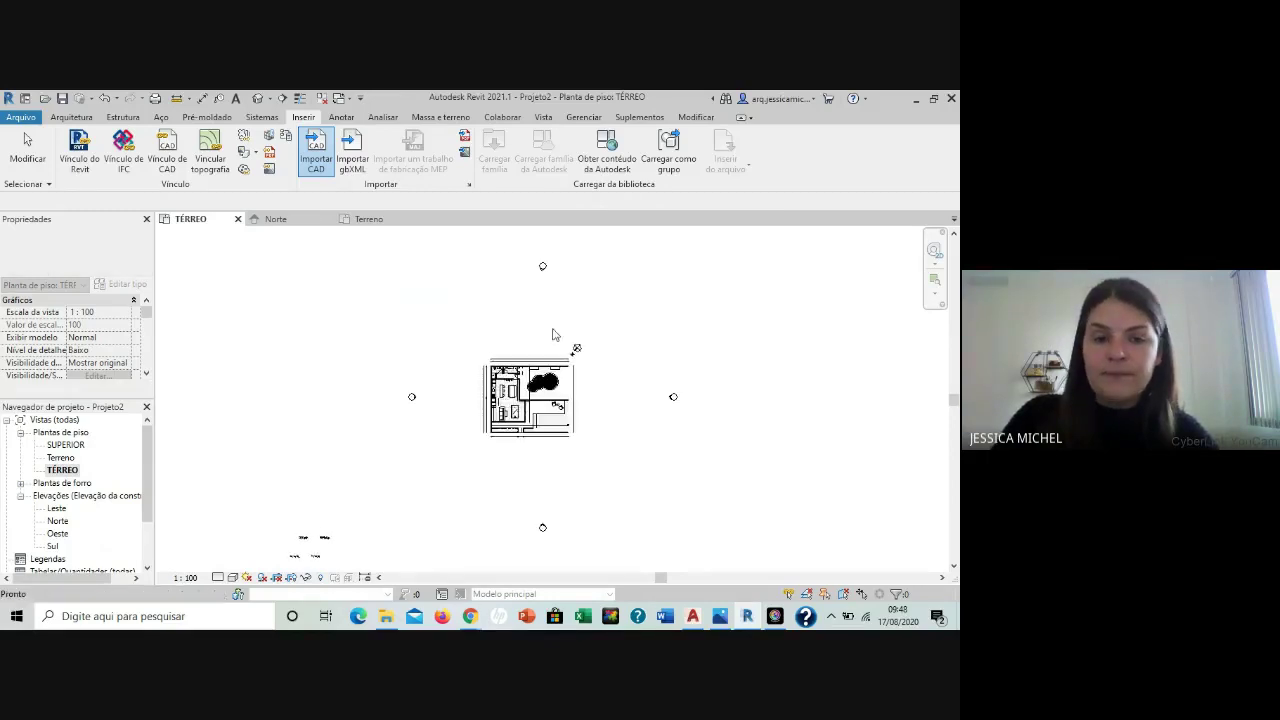
# Select the imported drawing and examine its stray elements far below the floor plan.
pyautogui.scroll(-1, 646, 283)
pyautogui.scroll(2, 355, 512)
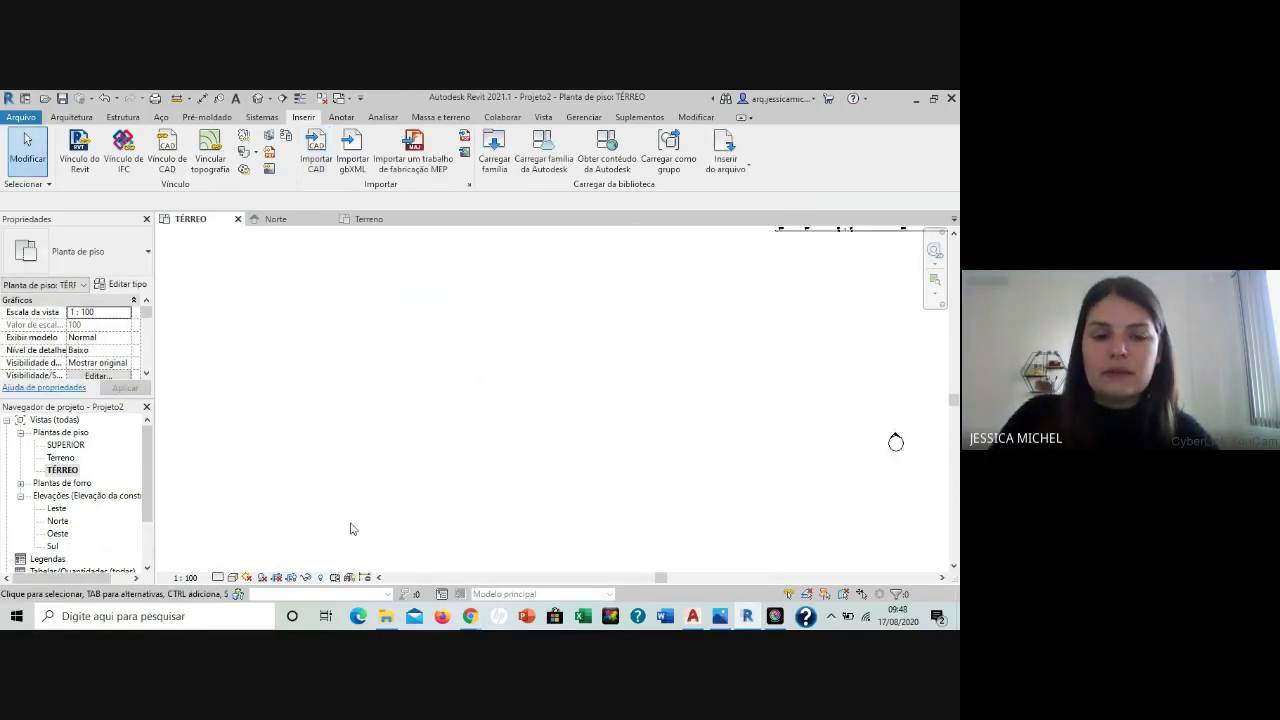
pyautogui.scroll(-1, 358, 478)
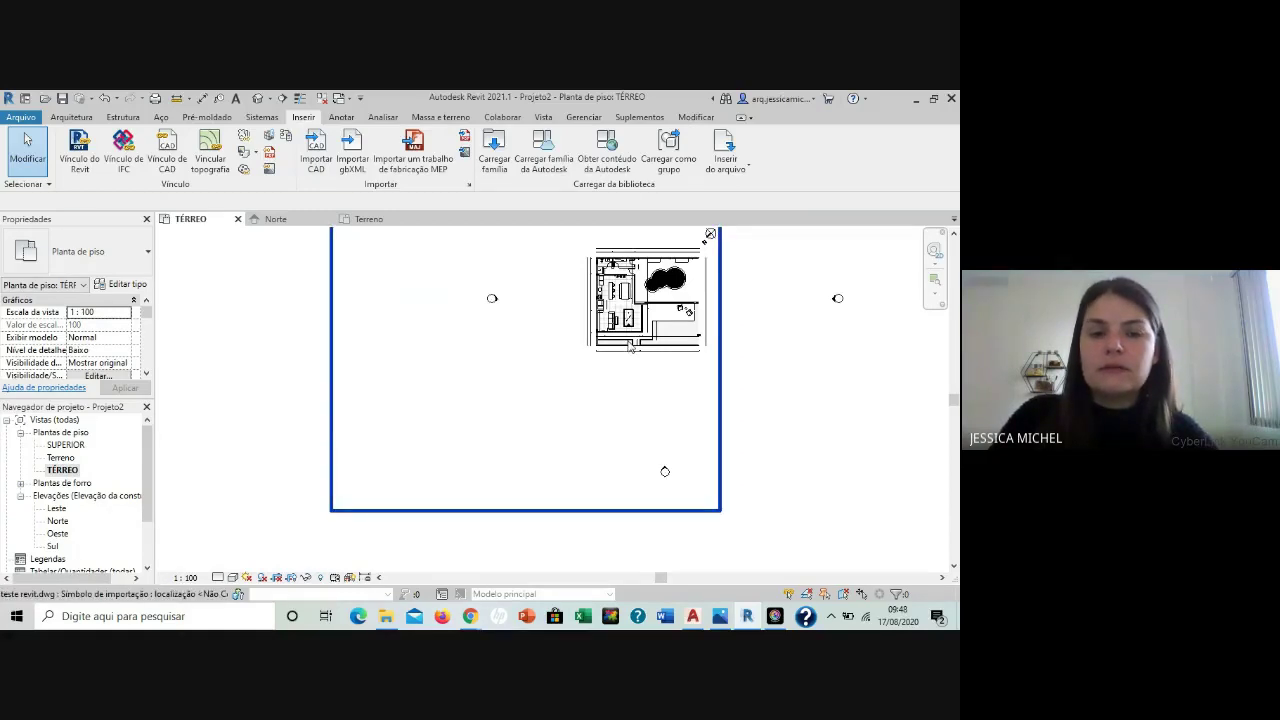
pyautogui.click(436, 482)
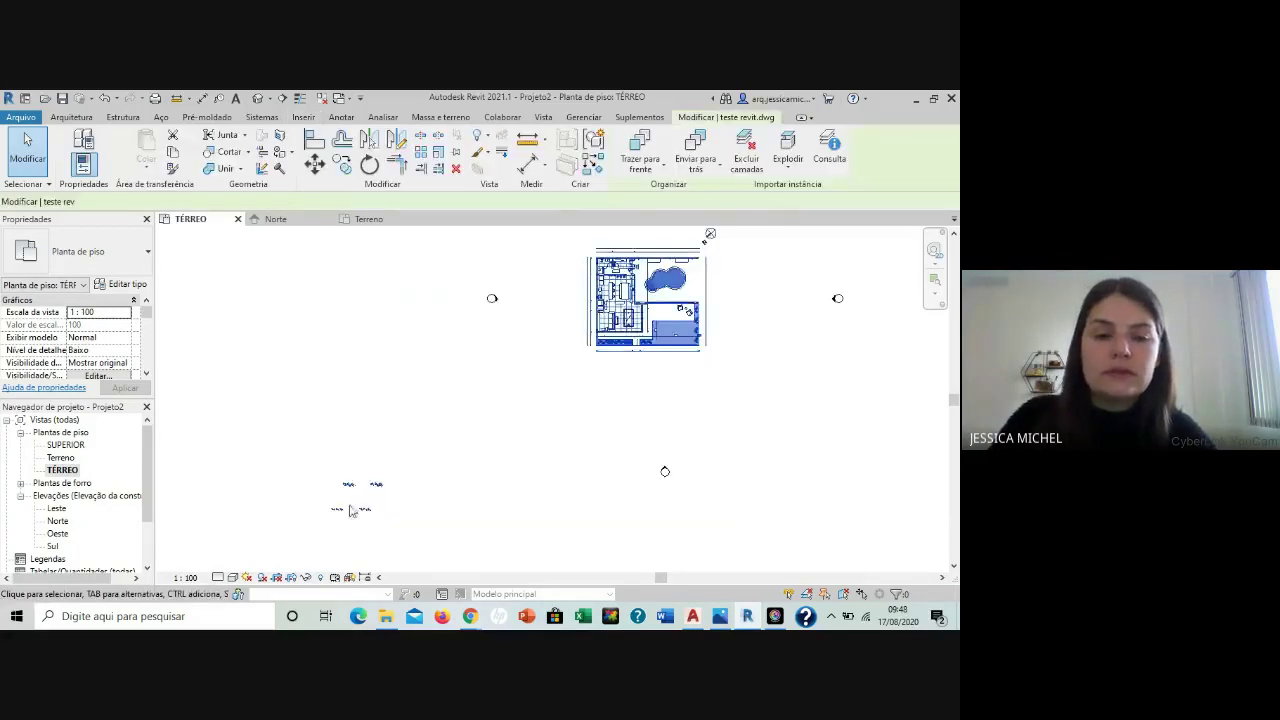
pyautogui.scroll(5, 330, 440)
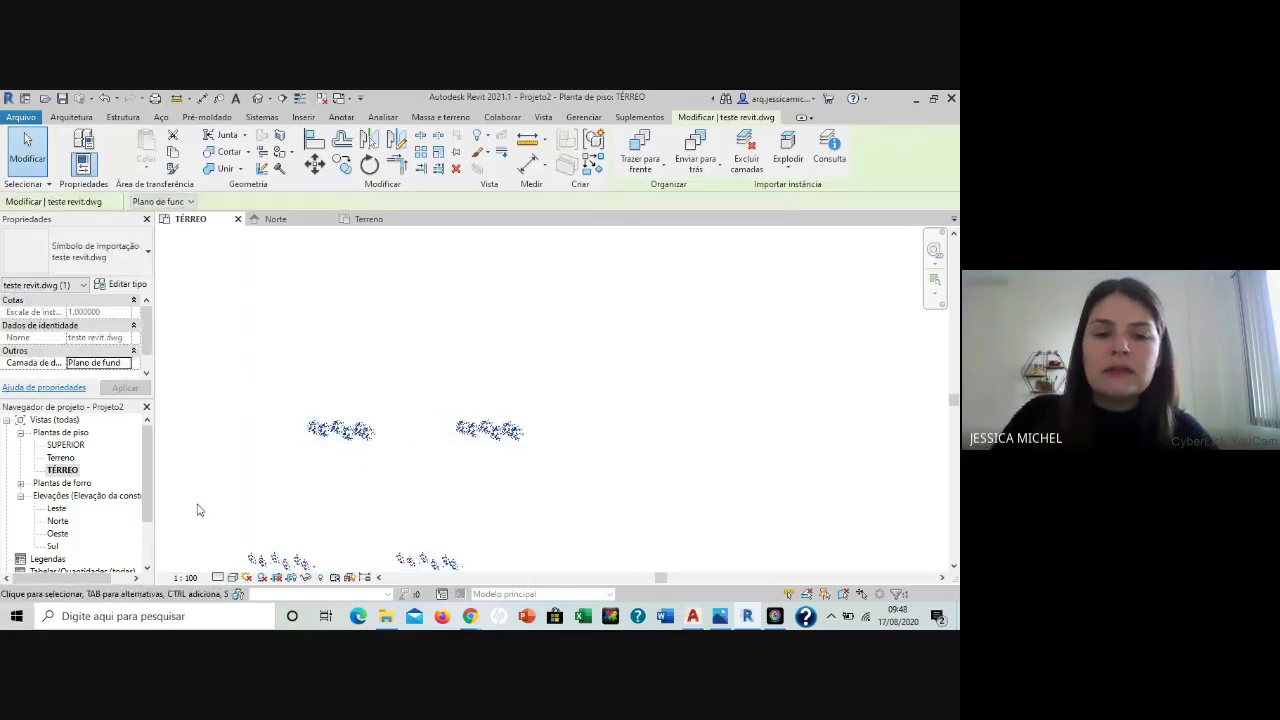
pyautogui.scroll(-5, 286, 509)
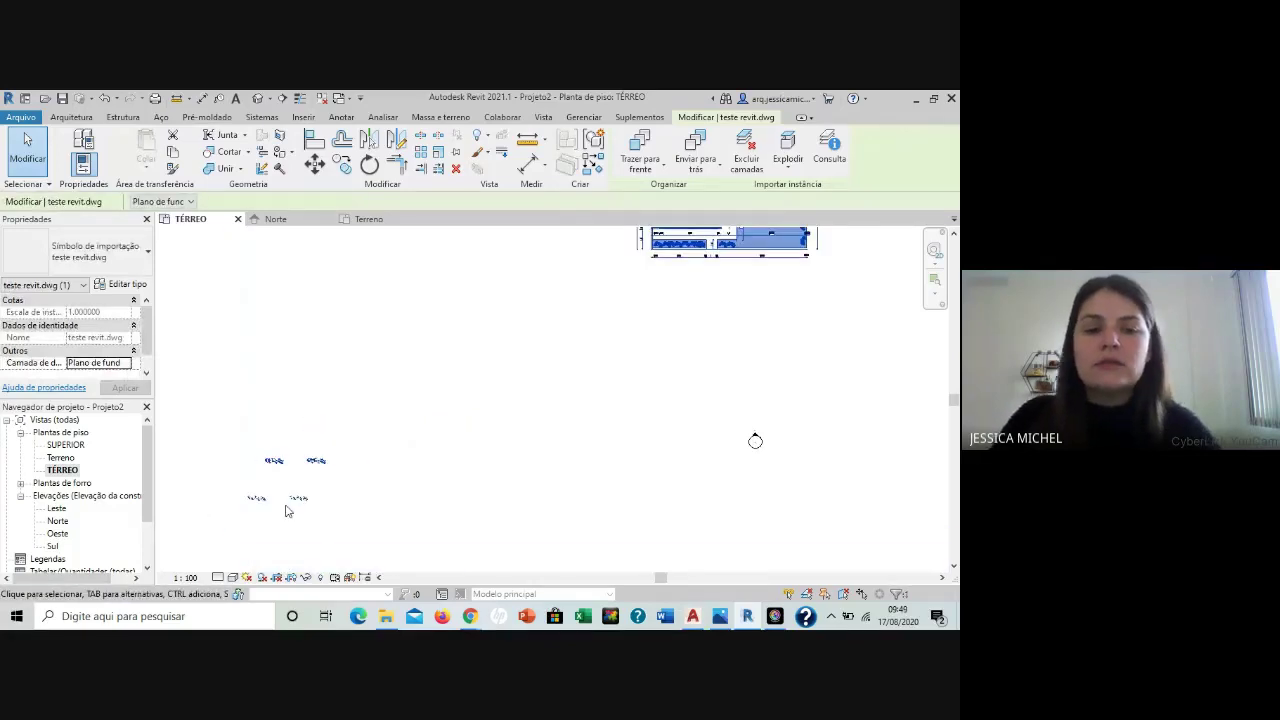
pyautogui.click(514, 443)
# Examine the imported floor plan and its position relative to the four elevation markers.
pyautogui.scroll(4, 500, 360)
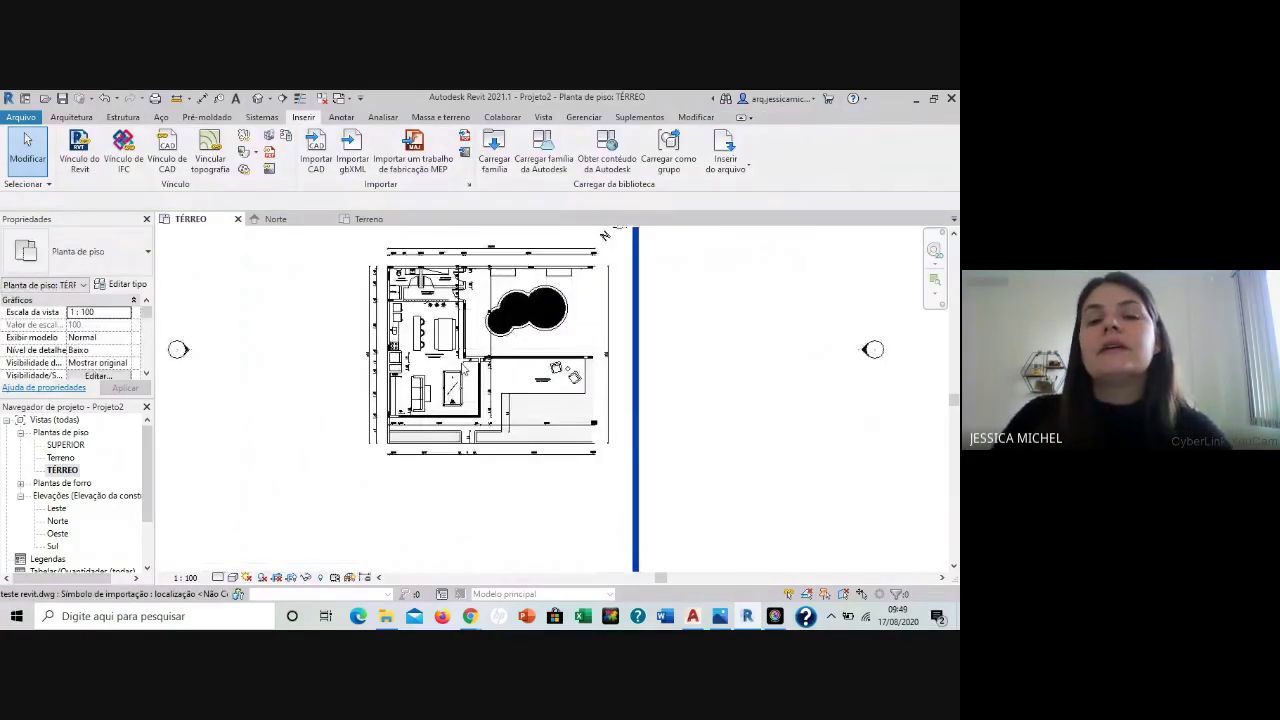
pyautogui.scroll(1, 464, 371)
pyautogui.scroll(-4, 540, 356)
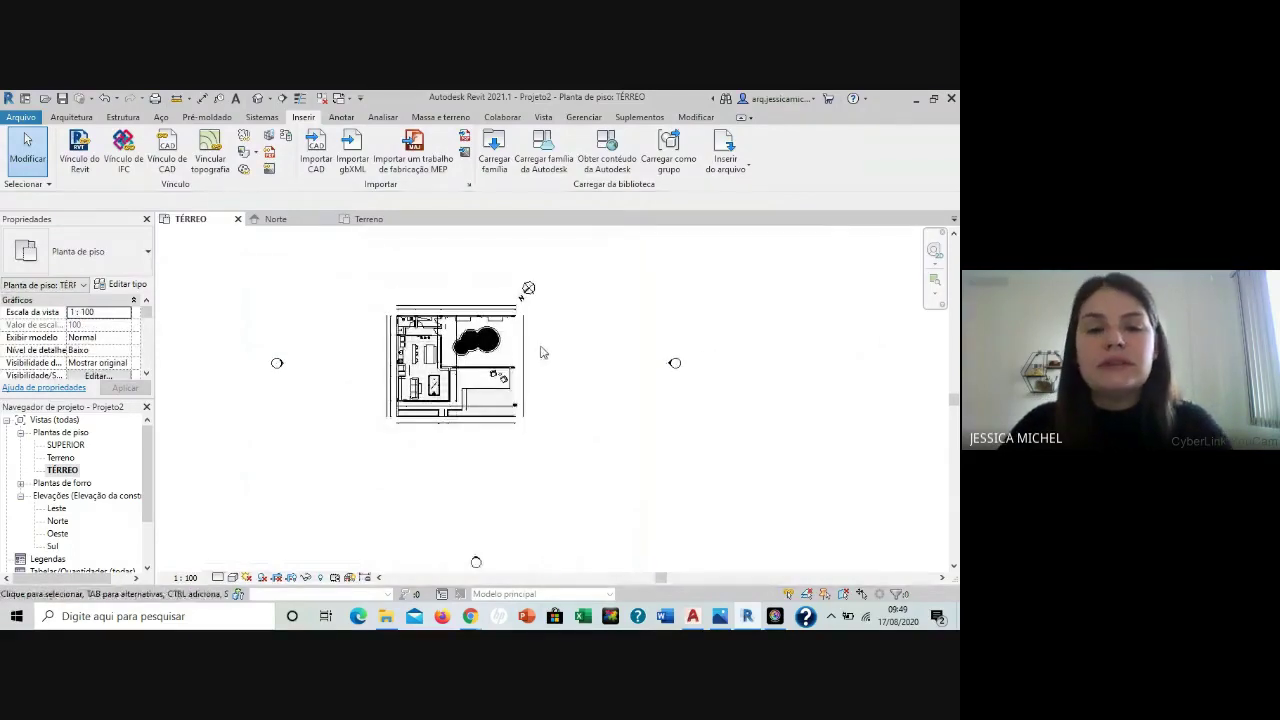
pyautogui.scroll(1, 540, 350)
pyautogui.scroll(-2, 630, 404)
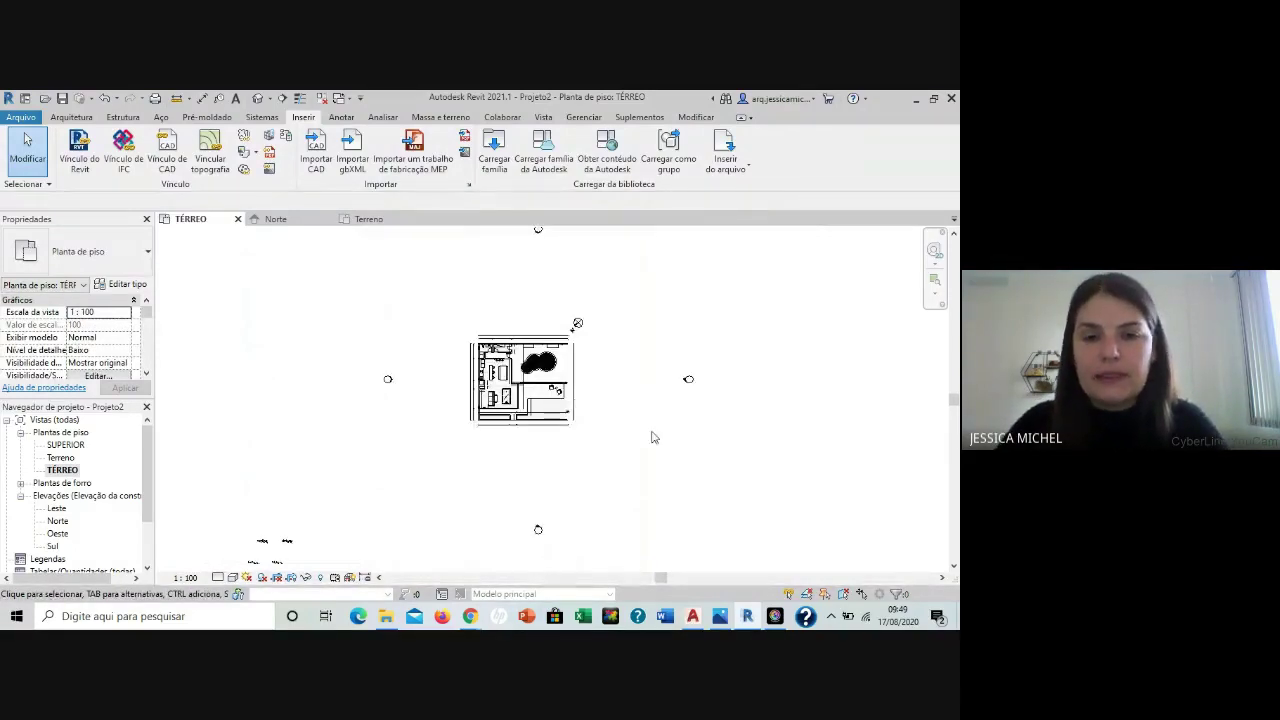
pyautogui.moveTo(588, 312)
pyautogui.mouseDown()
pyautogui.moveTo(246, 566)
pyautogui.moveTo(570, 305)
pyautogui.mouseUp()
pyautogui.scroll(2, 534, 290)
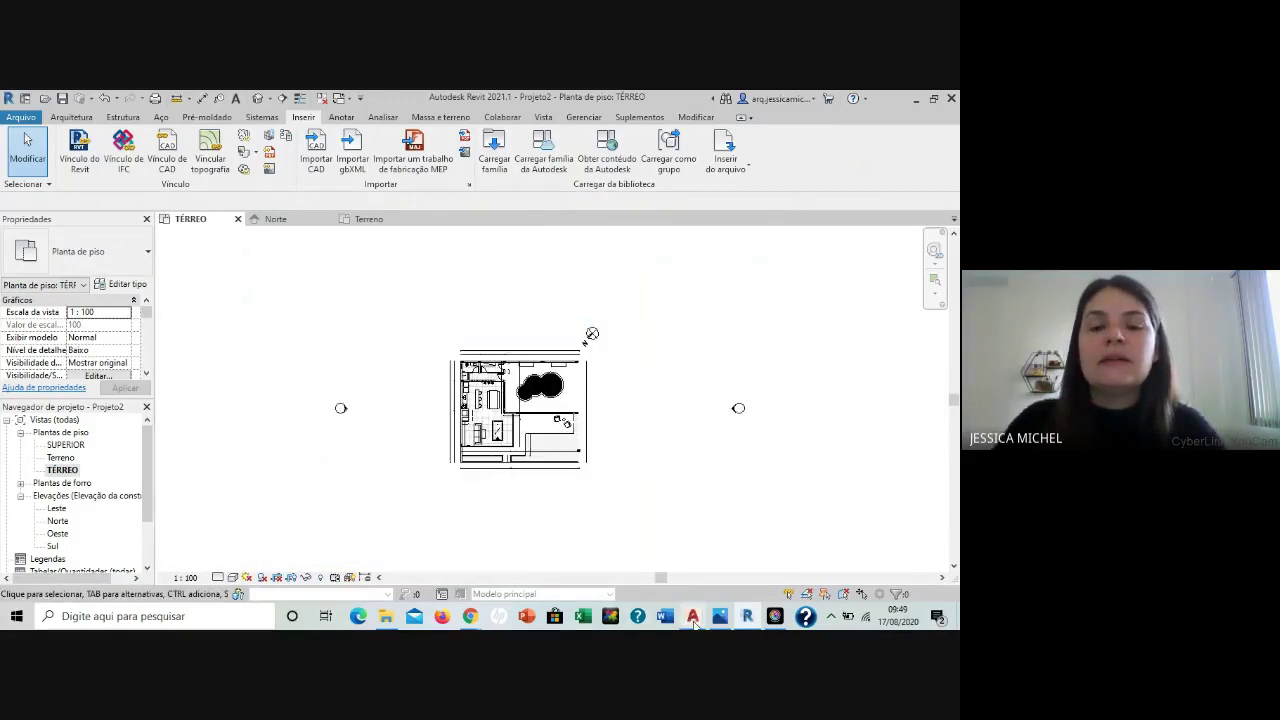
pyautogui.scroll(-1, 430, 355)
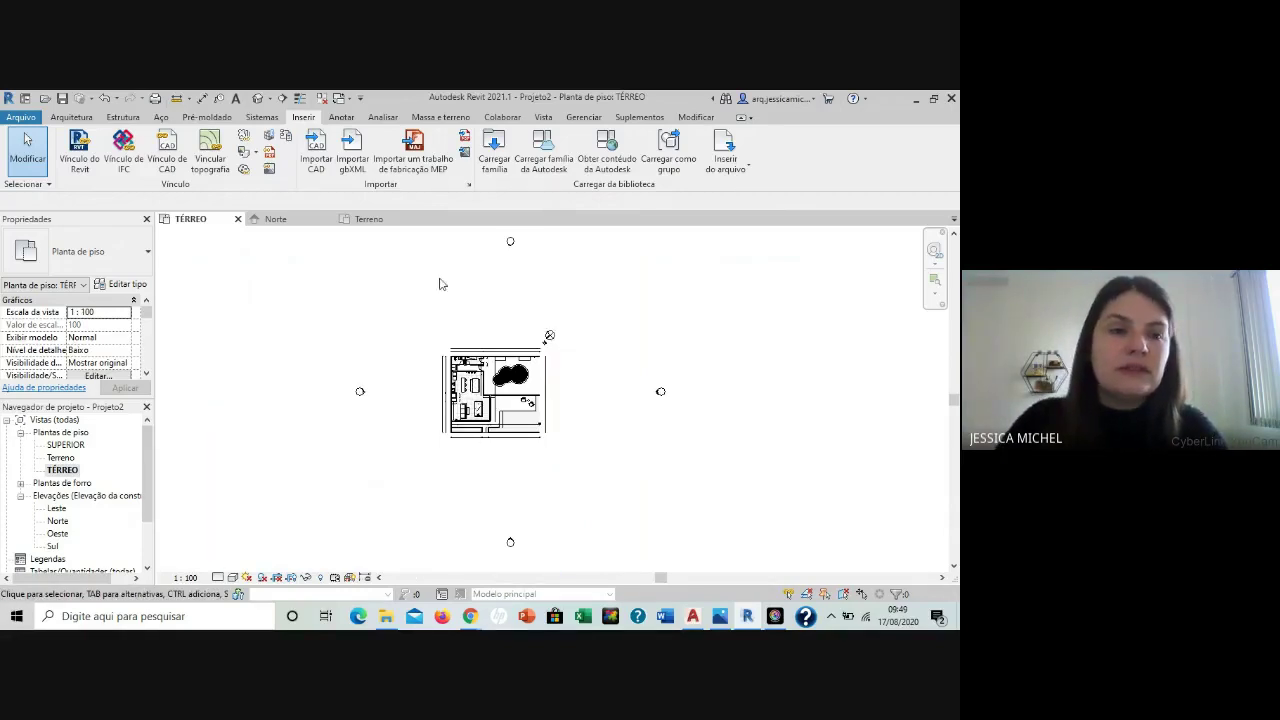
# Draw Genérico - 200 mm walls over the imported plan: about 14.95 m along its upper edge, then 6.5 m down its right side.
pyautogui.click(94, 119)
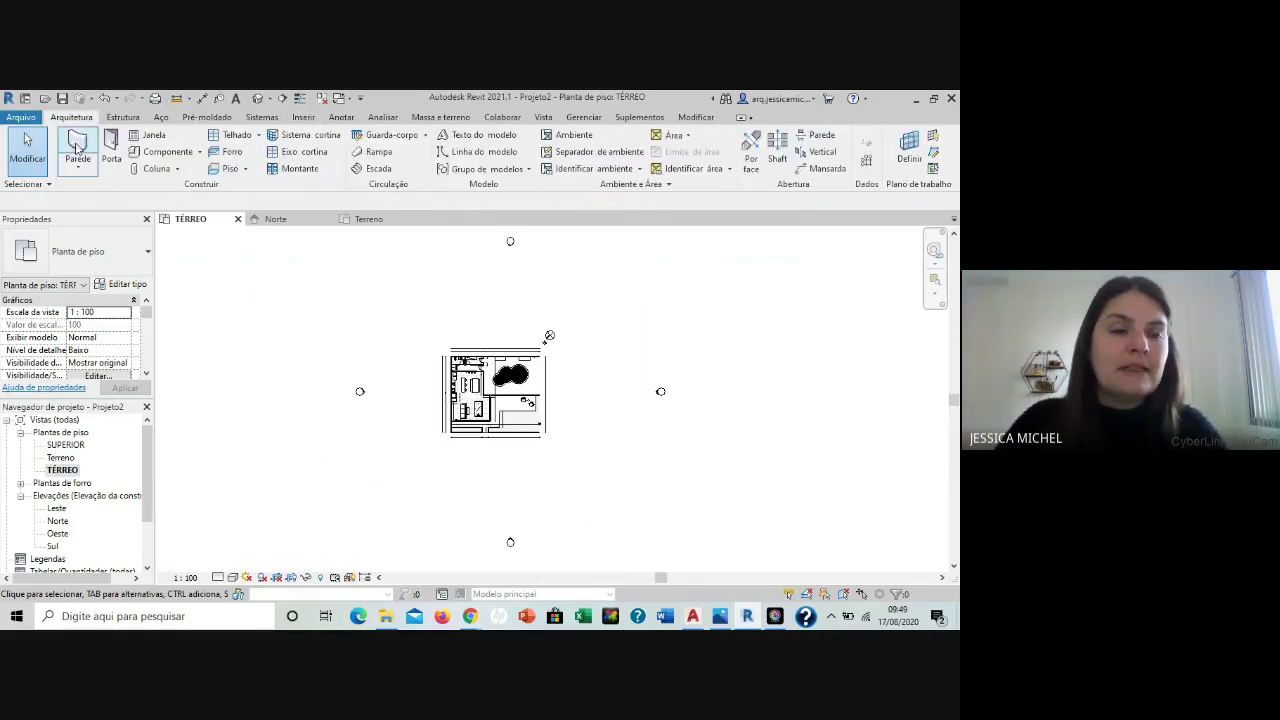
pyautogui.click(77, 150)
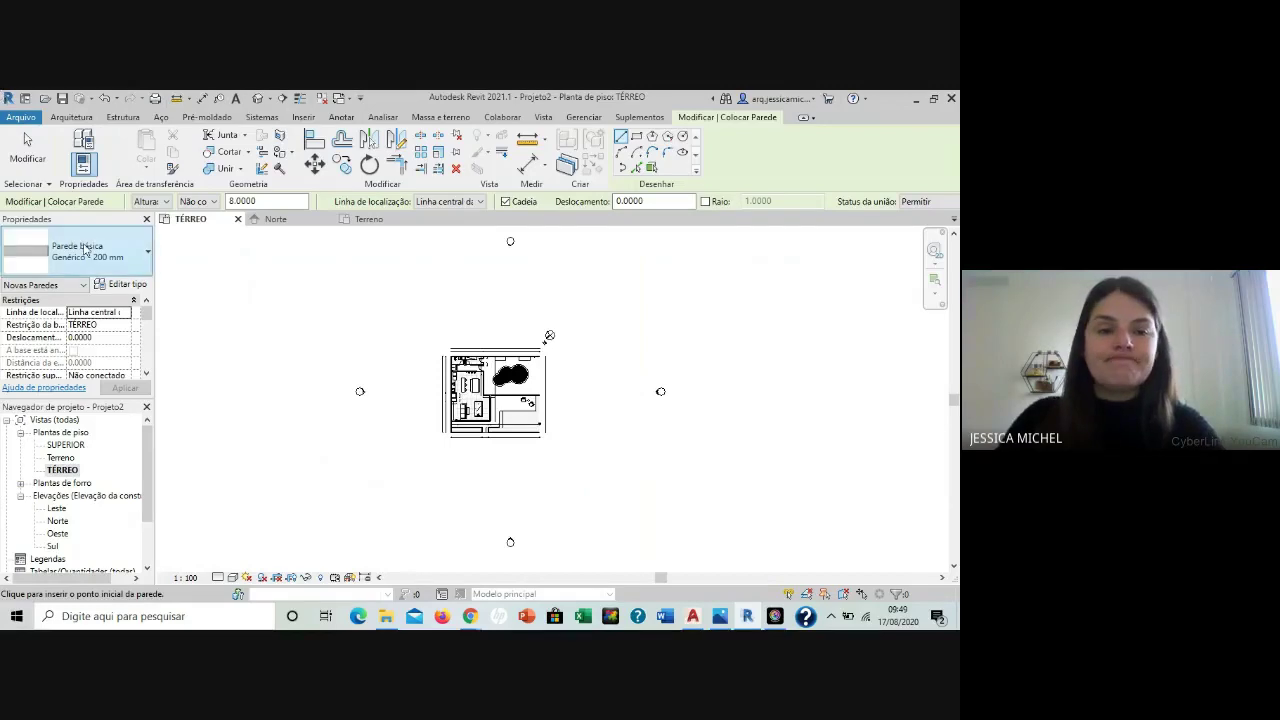
pyautogui.scroll(8, 571, 349)
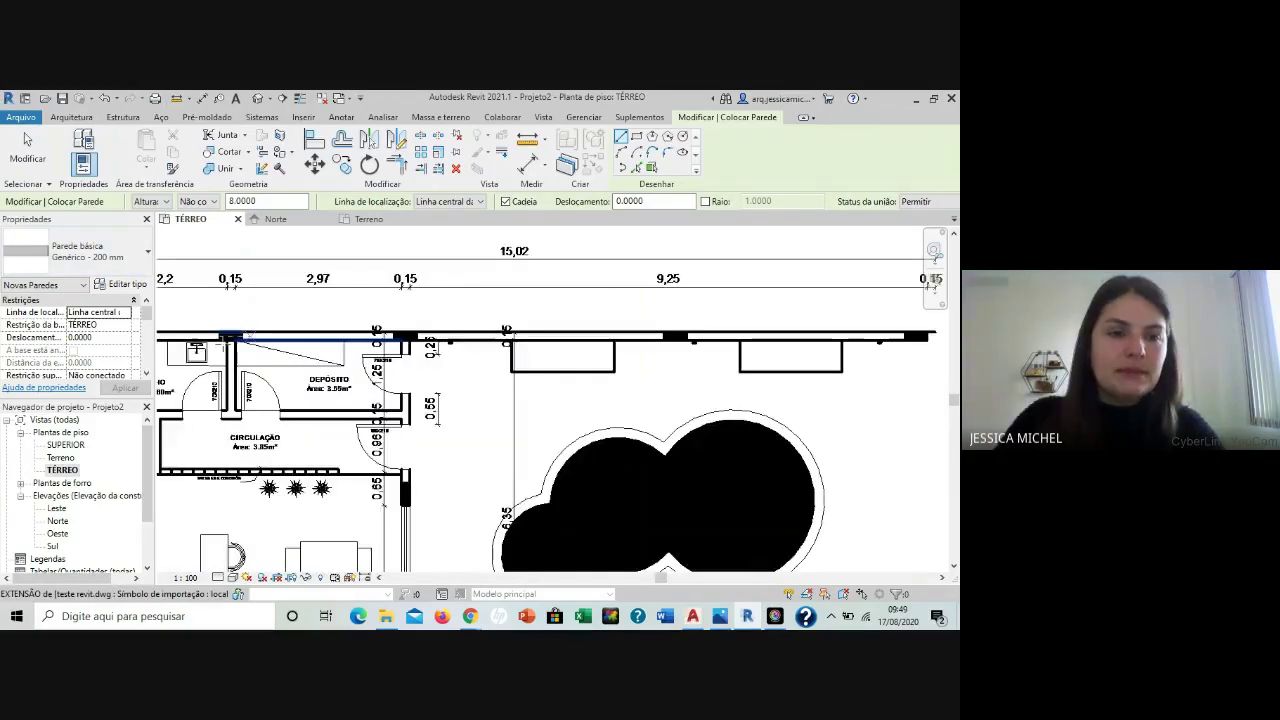
pyautogui.scroll(2, 226, 345)
pyautogui.scroll(-2, 604, 346)
pyautogui.click(230, 337)
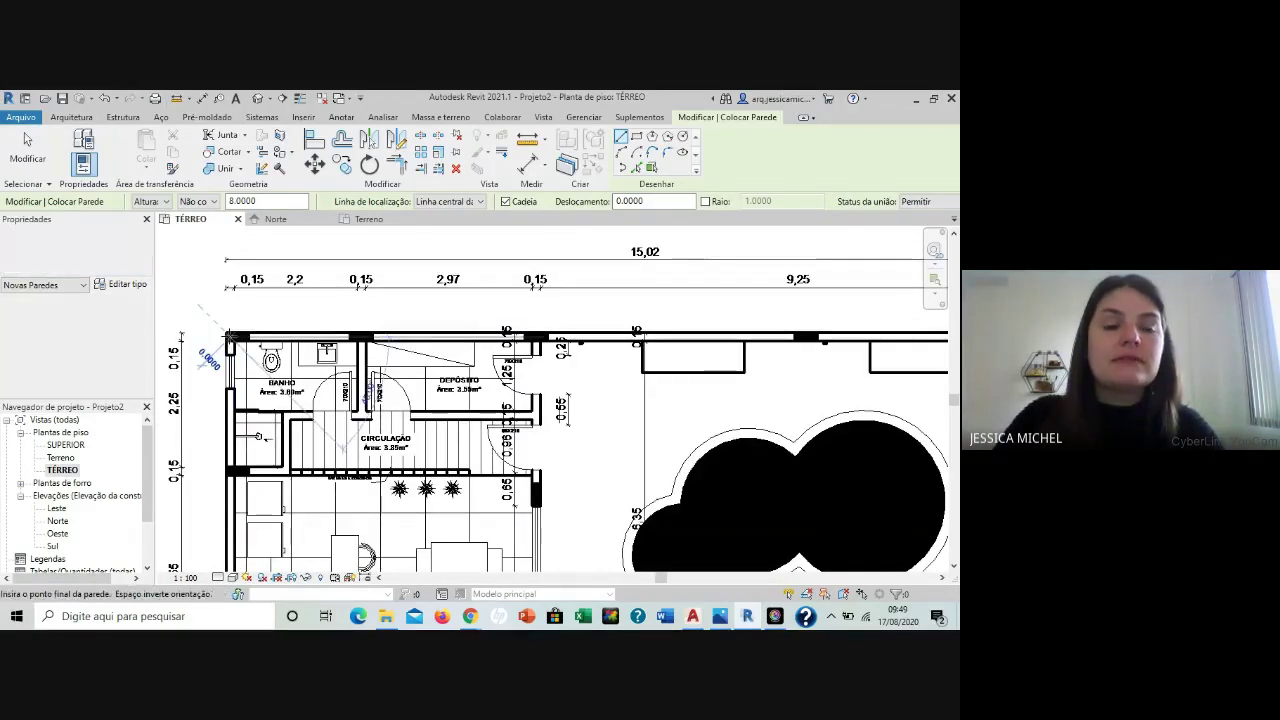
pyautogui.scroll(-3, 230, 337)
pyautogui.scroll(3, 766, 338)
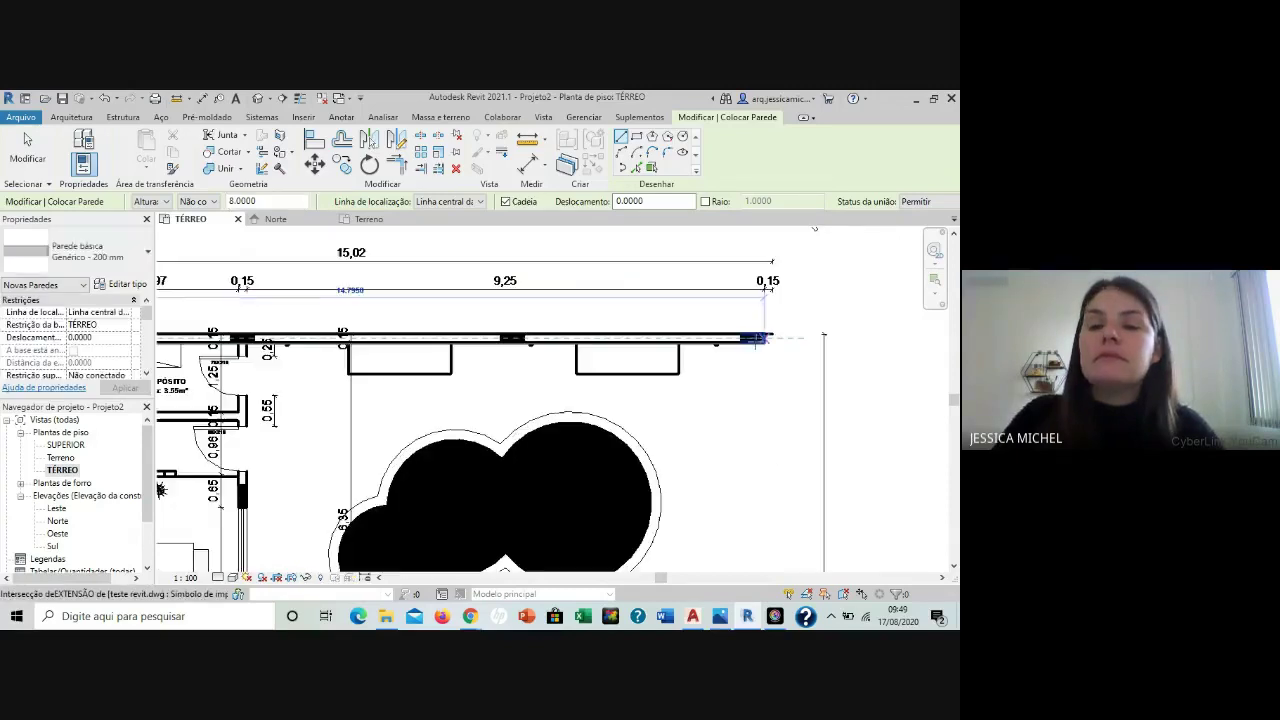
pyautogui.click(766, 338)
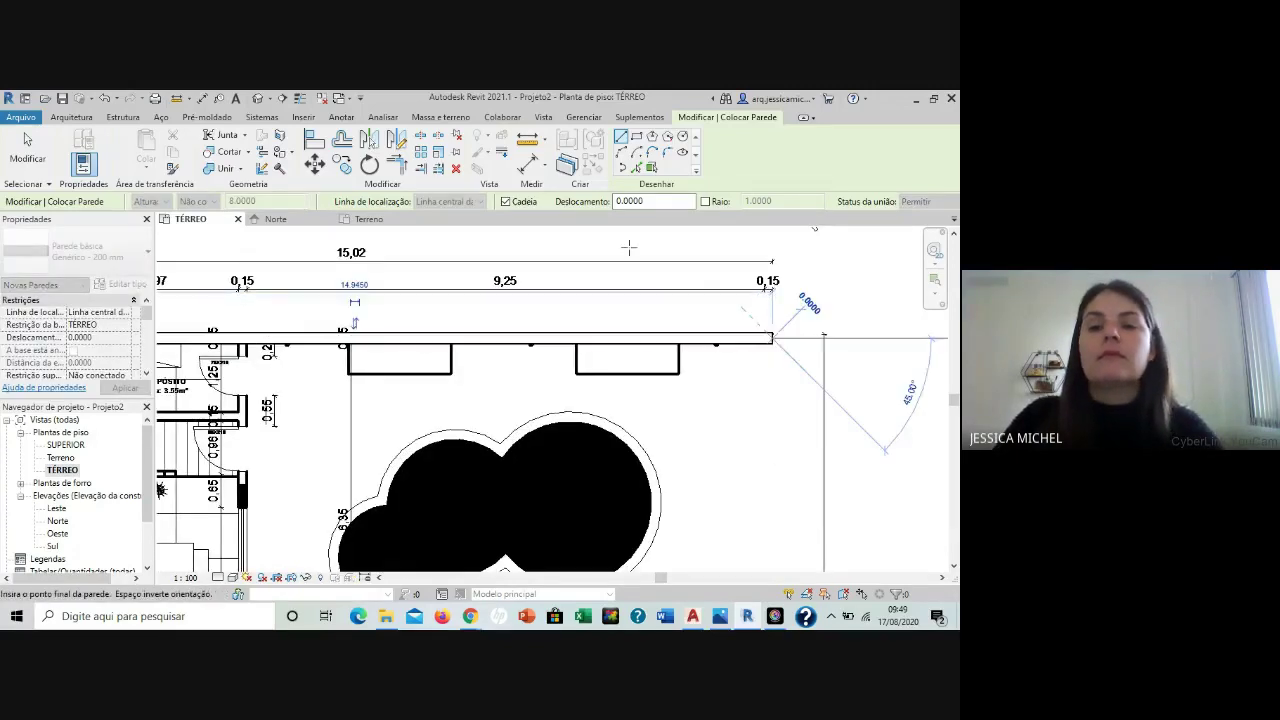
pyautogui.scroll(-2, 628, 247)
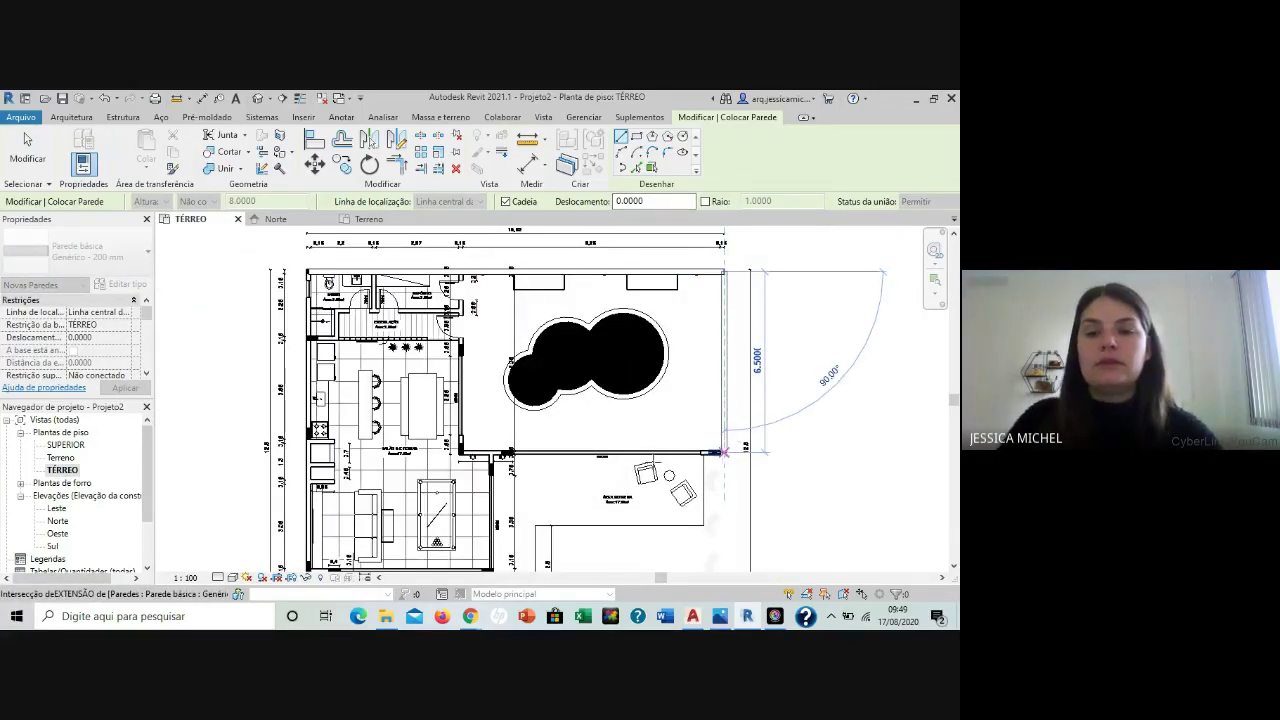
pyautogui.click(722, 452)
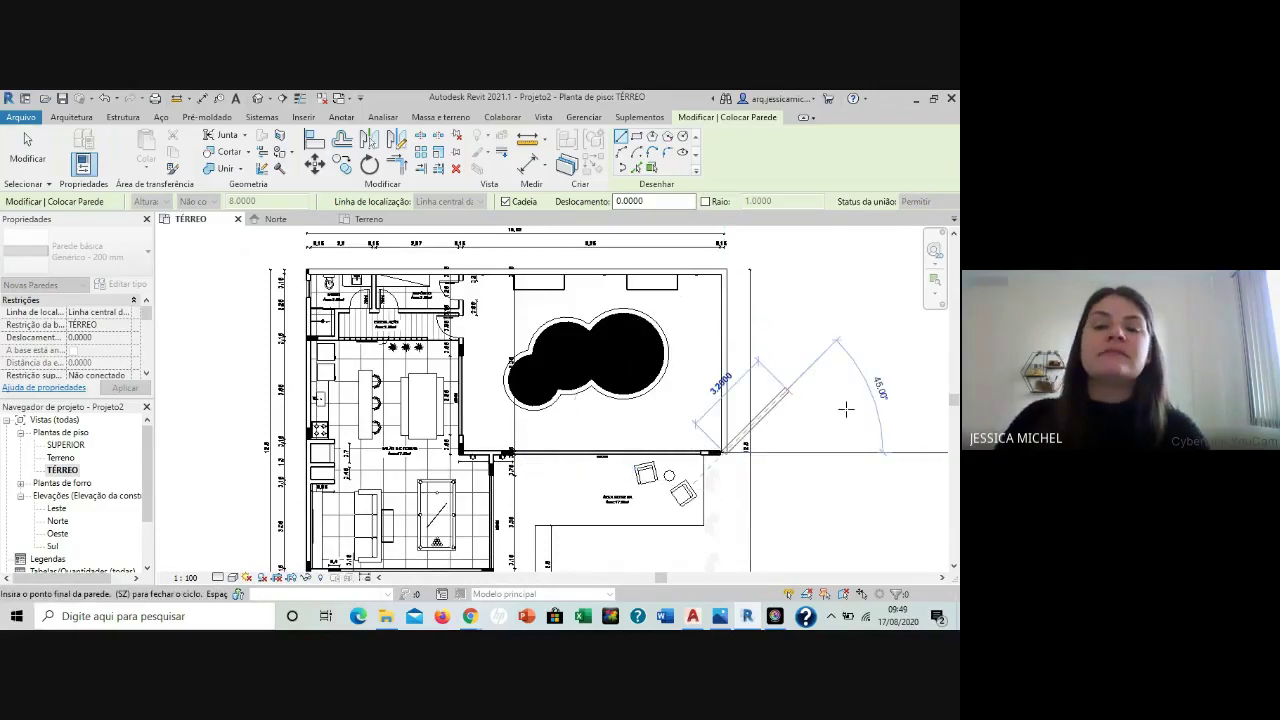
pyautogui.press('Escape')
# Undo the walls drawn over the imported plan and leave the Wall command.
pyautogui.scroll(3, 440, 275)
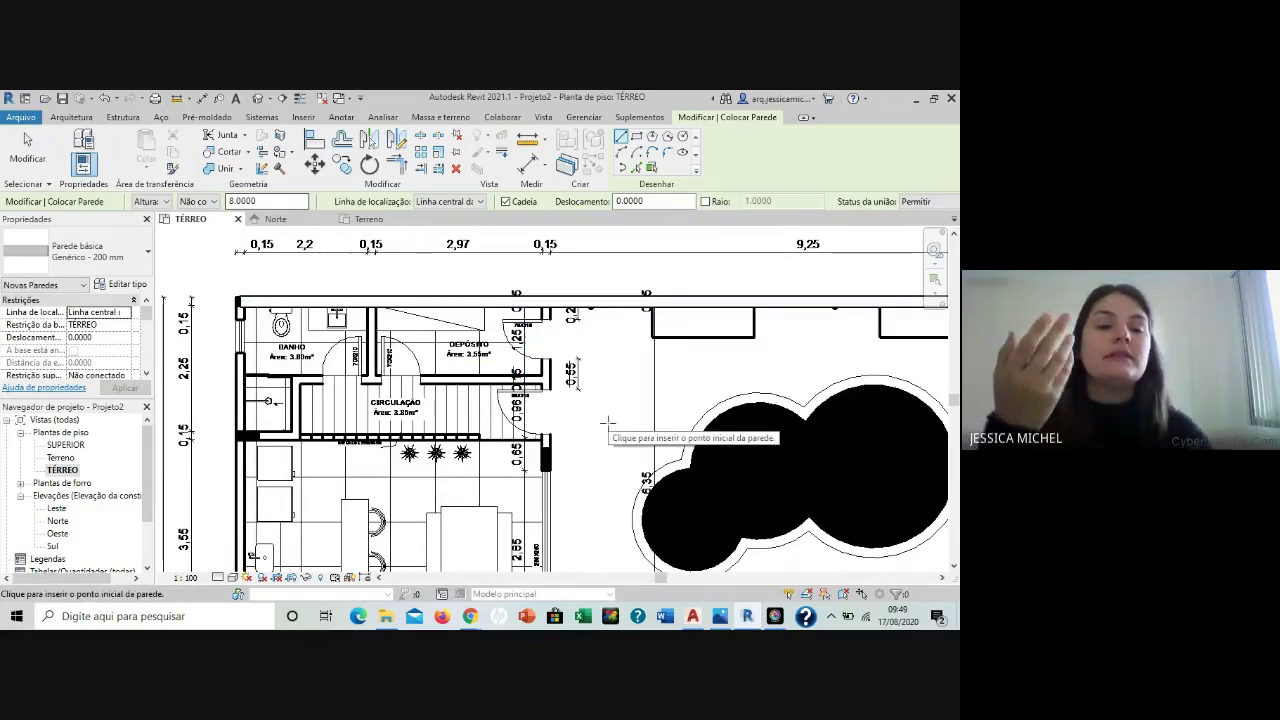
pyautogui.scroll(-3, 307, 308)
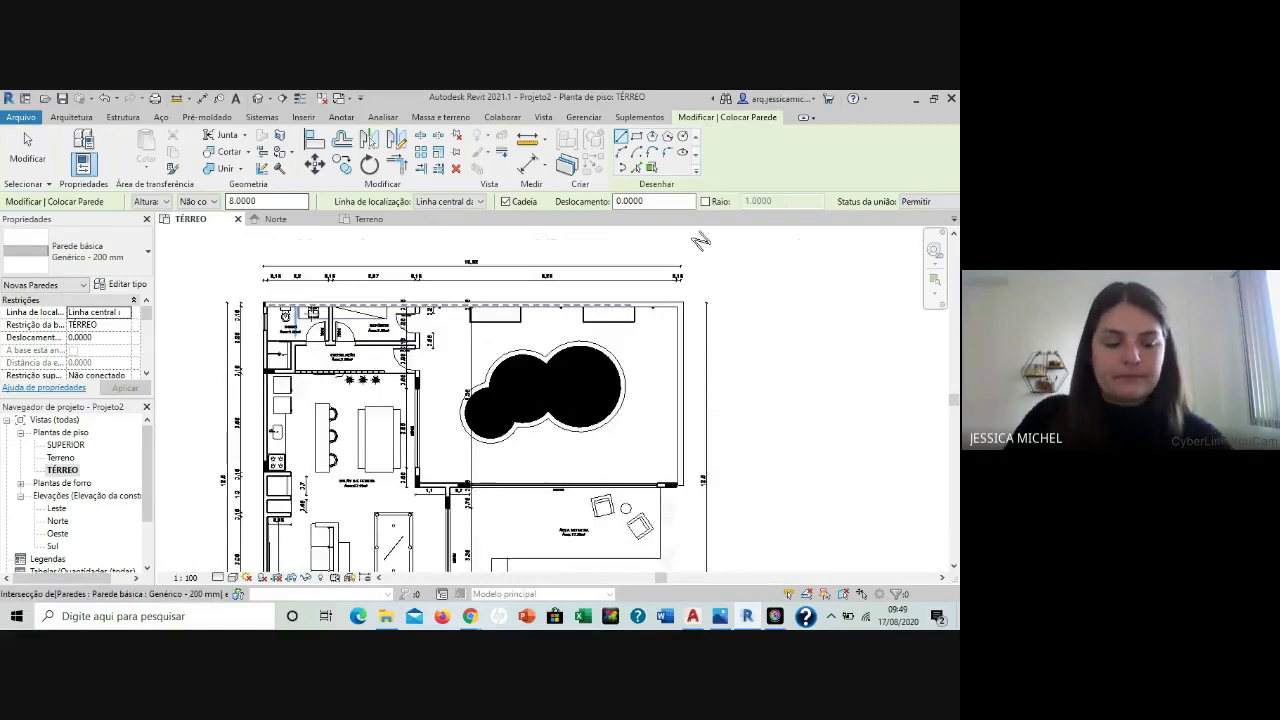
pyautogui.hotkey('ctrl', 'z')
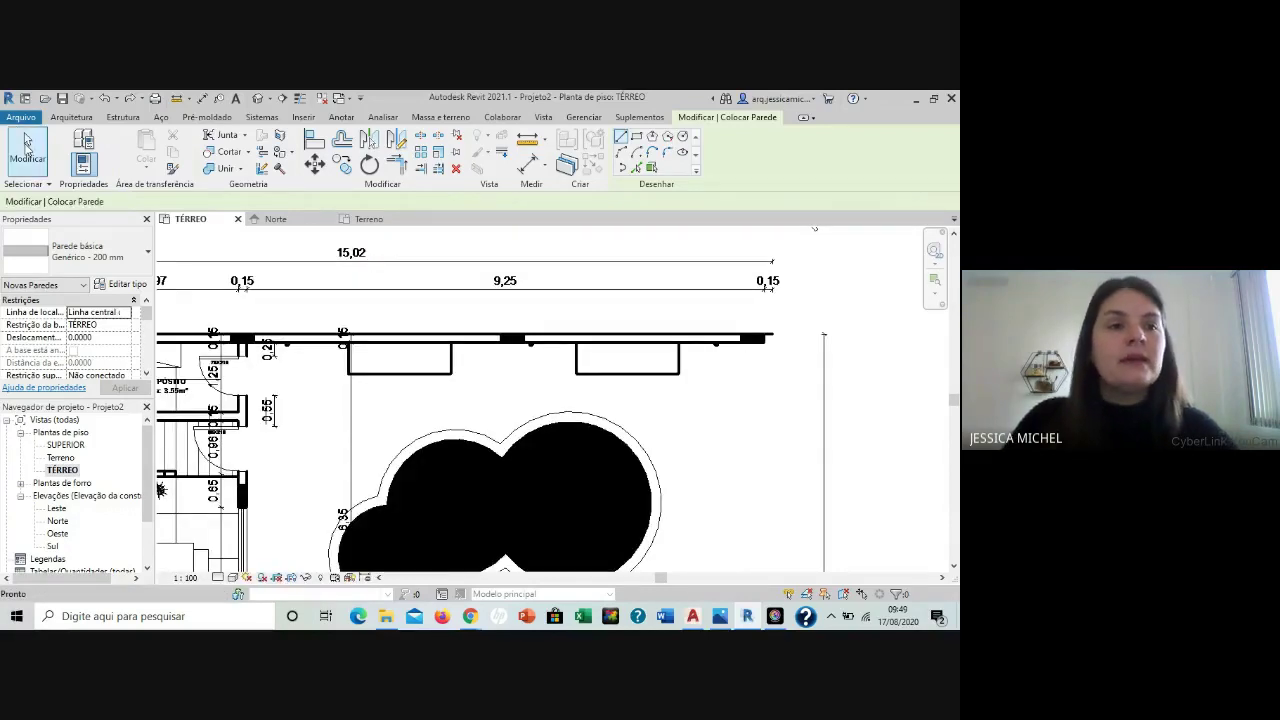
pyautogui.click(27, 143)
pyautogui.scroll(-5, 606, 257)
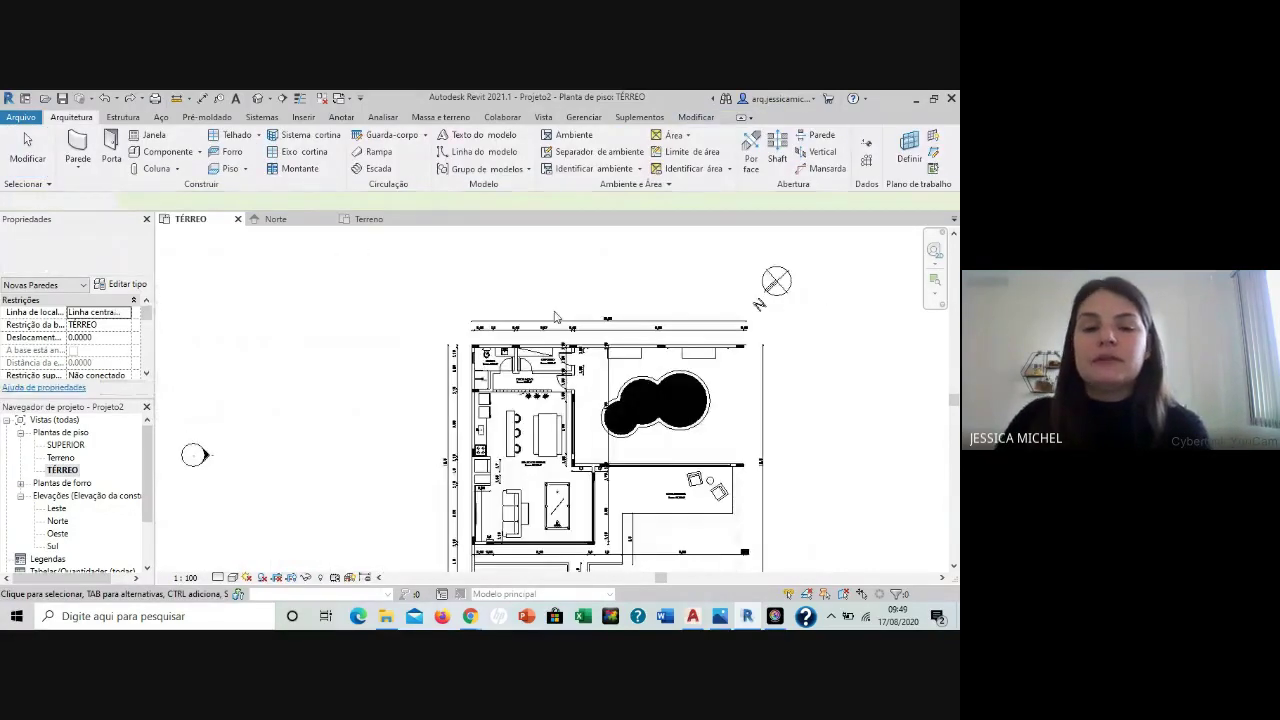
pyautogui.scroll(-3, 683, 246)
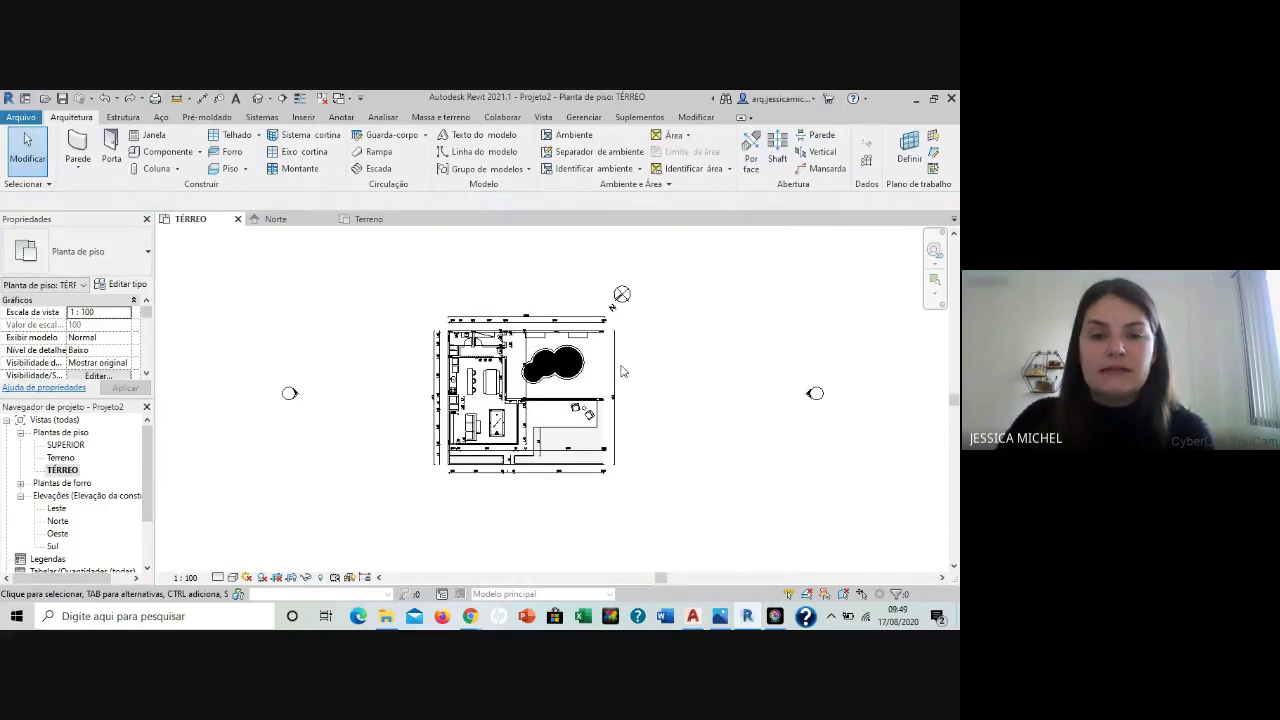
pyautogui.scroll(-2, 368, 548)
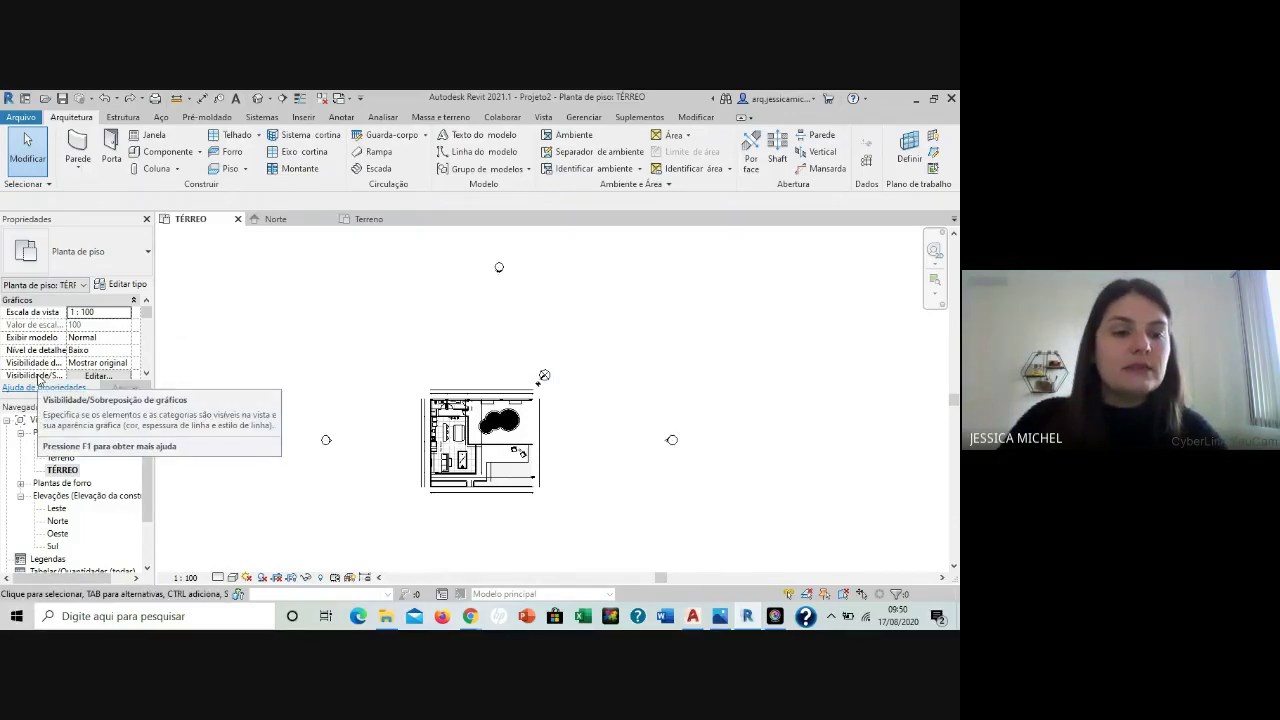
# Hide the imported teste revit.dwg in the TÉRREO plan through the view's visibility/graphics overrides.
pyautogui.scroll(-1, 68, 320)
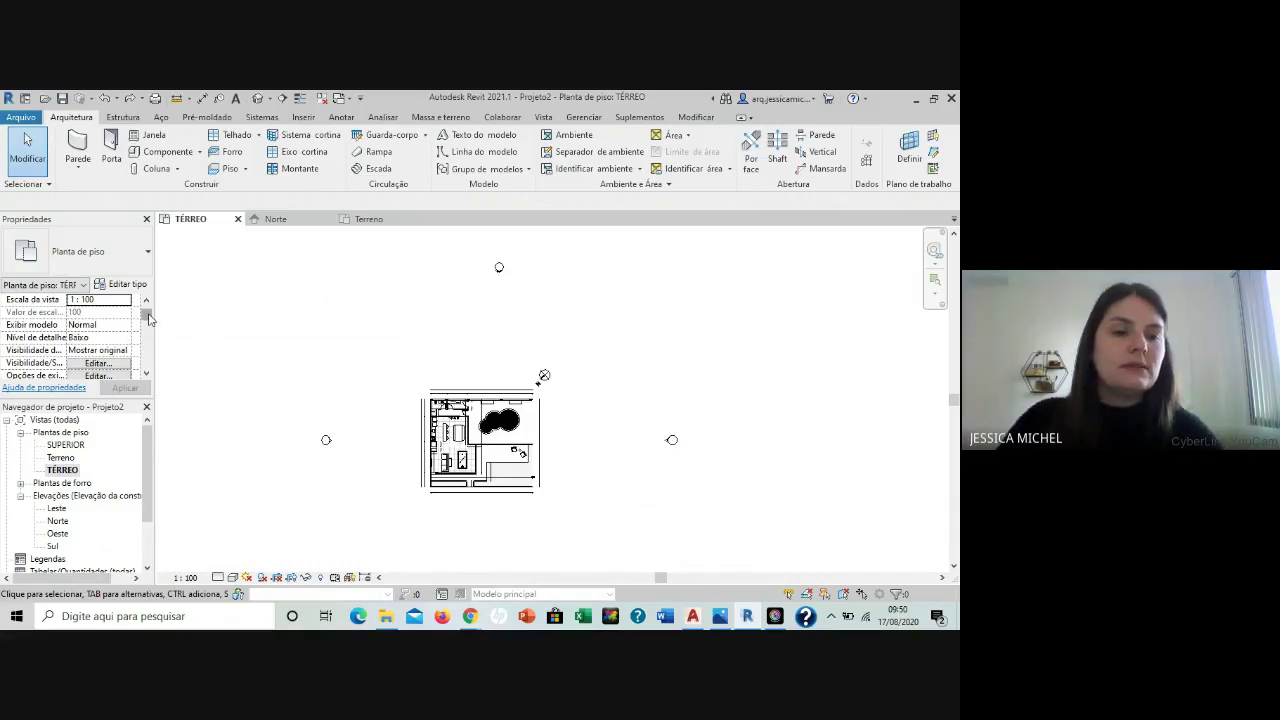
pyautogui.scroll(1, 148, 316)
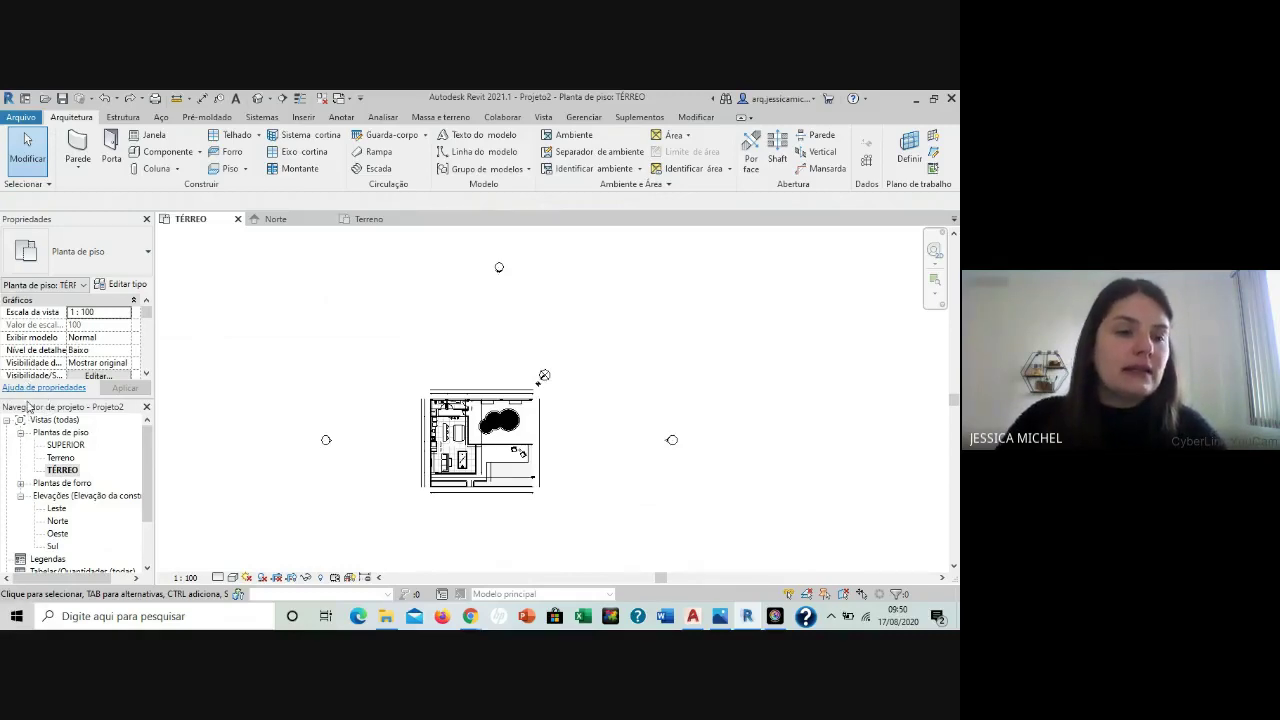
pyautogui.click(94, 377)
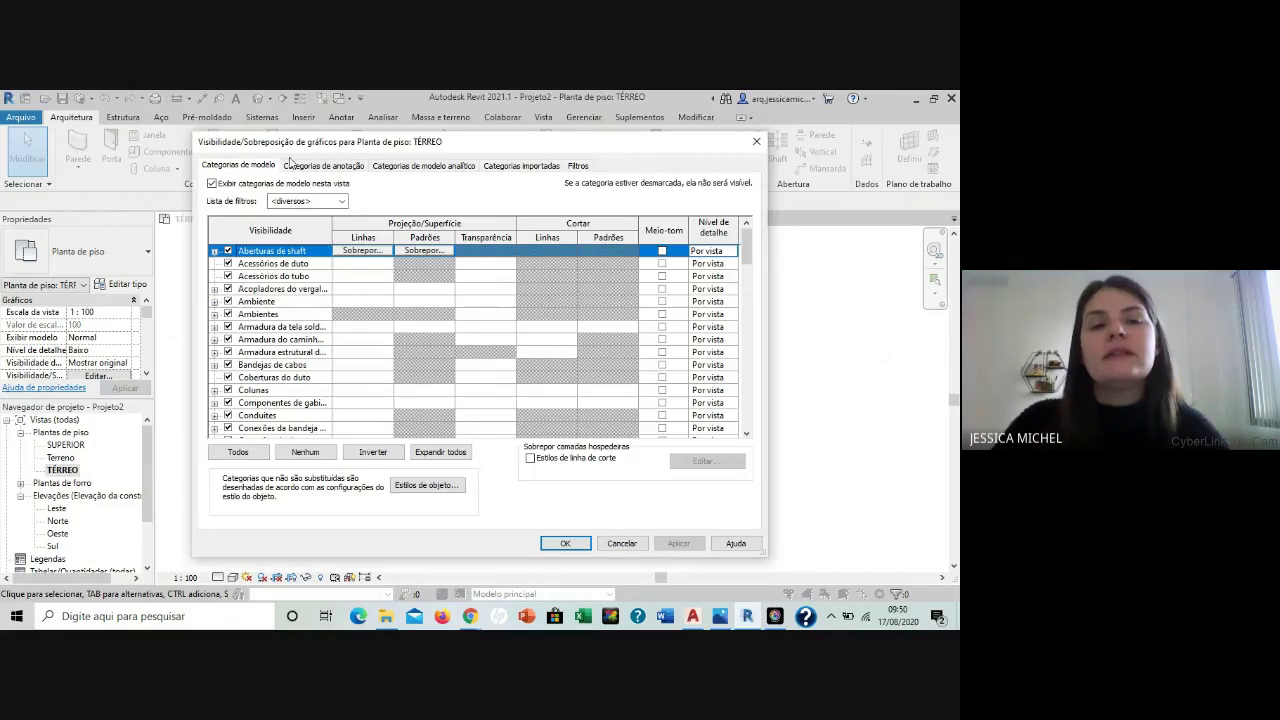
pyautogui.click(519, 168)
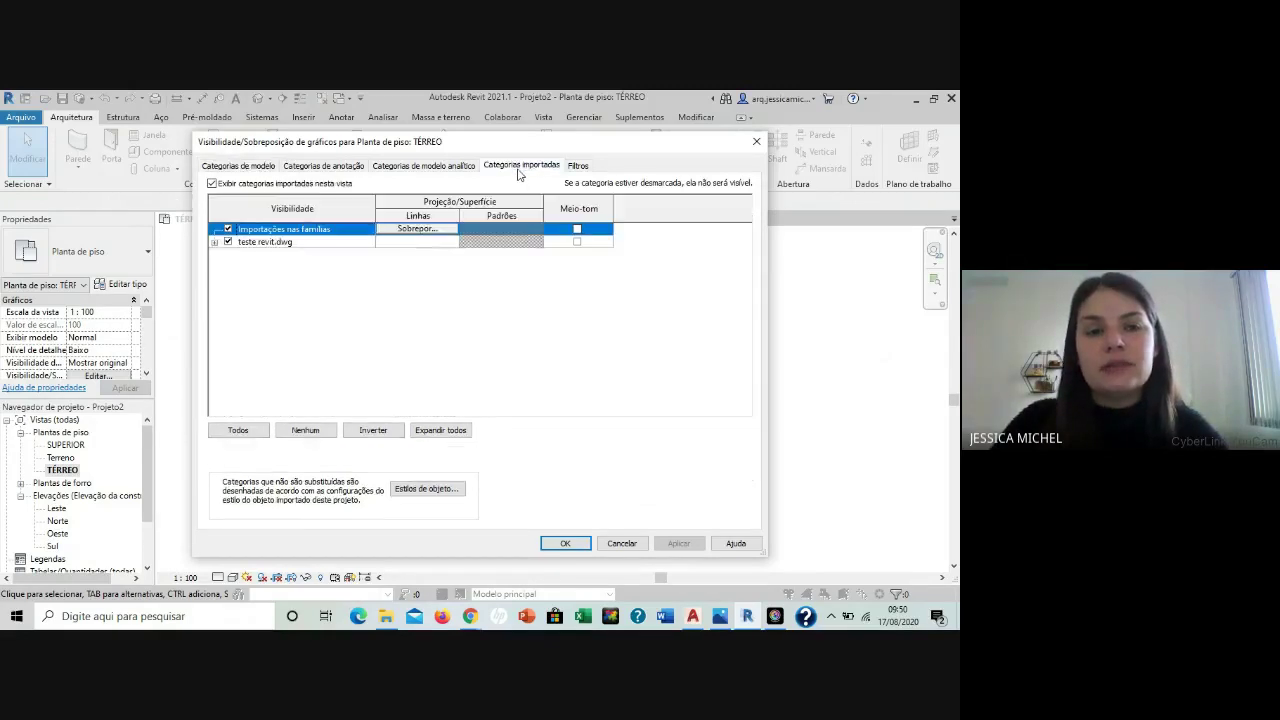
pyautogui.click(228, 242)
pyautogui.click(563, 543)
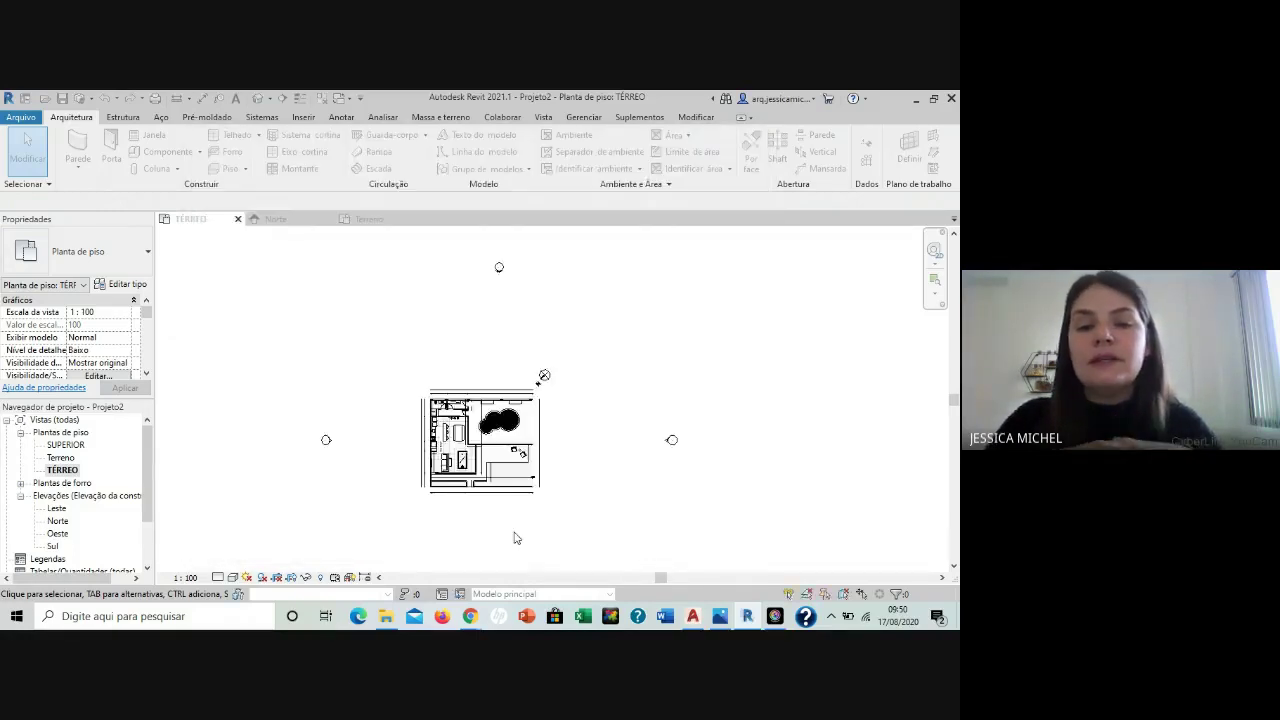
pyautogui.scroll(-3, 503, 349)
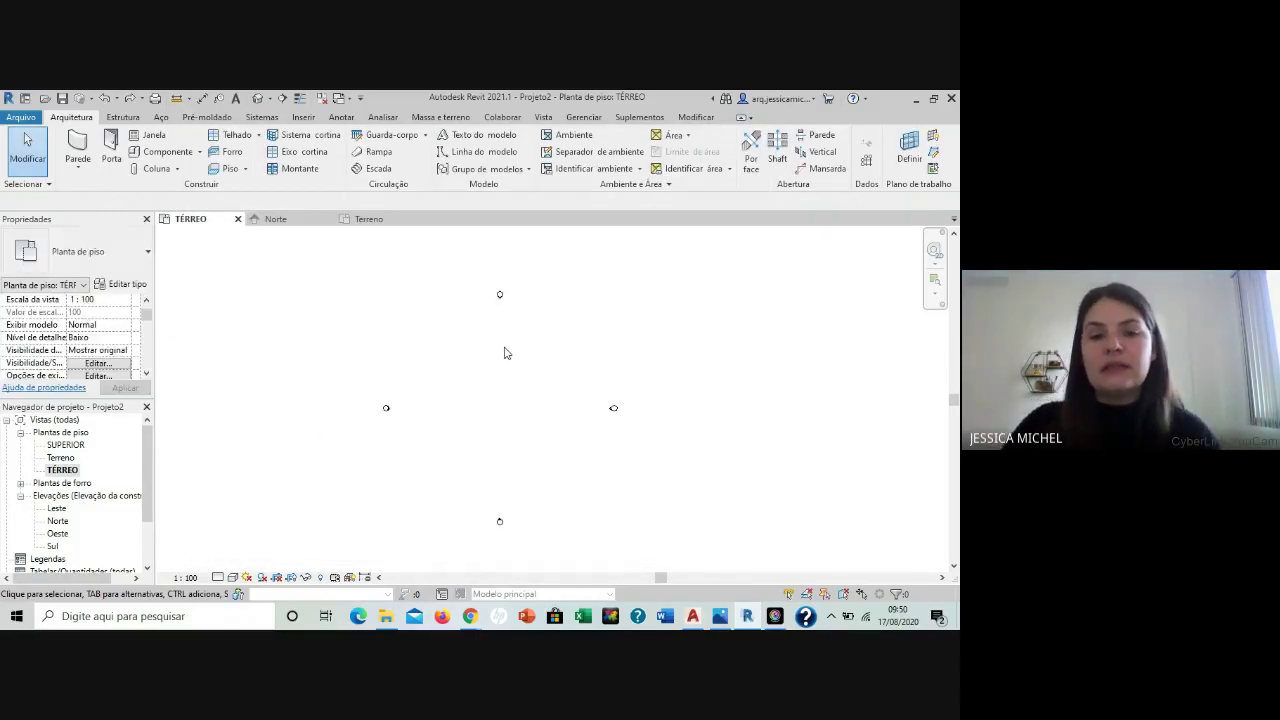
pyautogui.scroll(-2, 562, 440)
pyautogui.scroll(1, 526, 417)
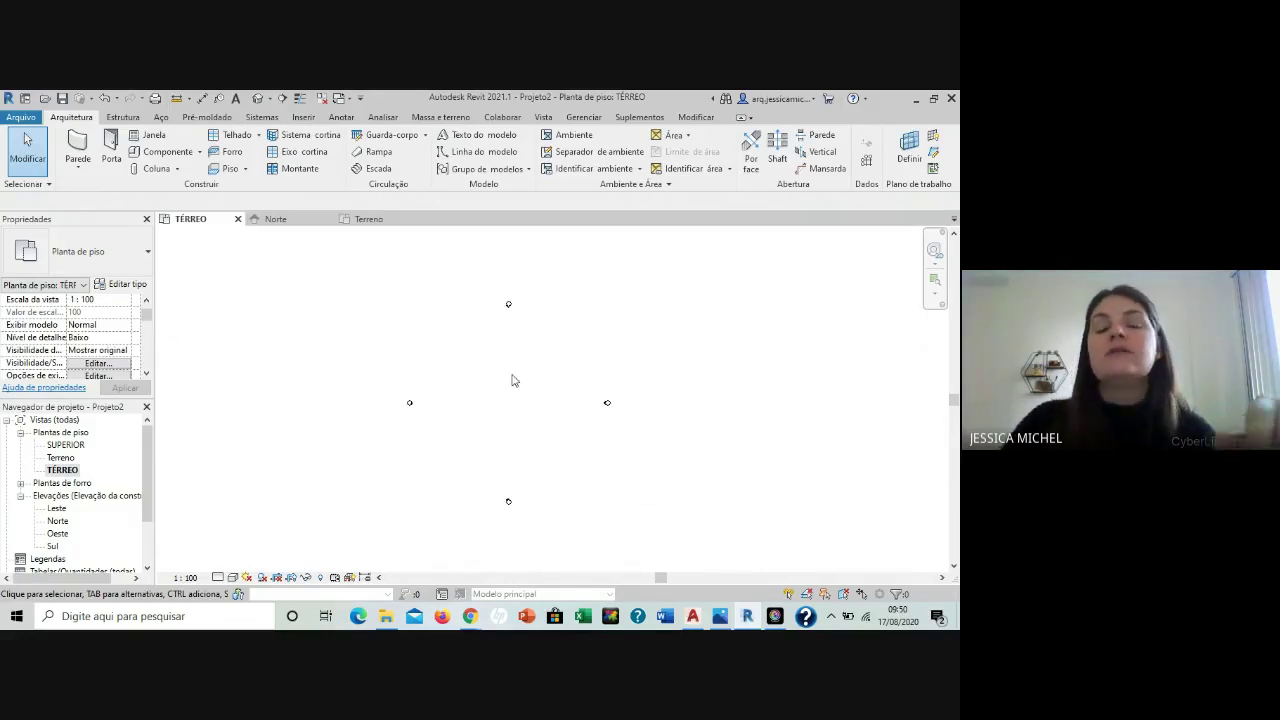
pyautogui.scroll(1, 512, 374)
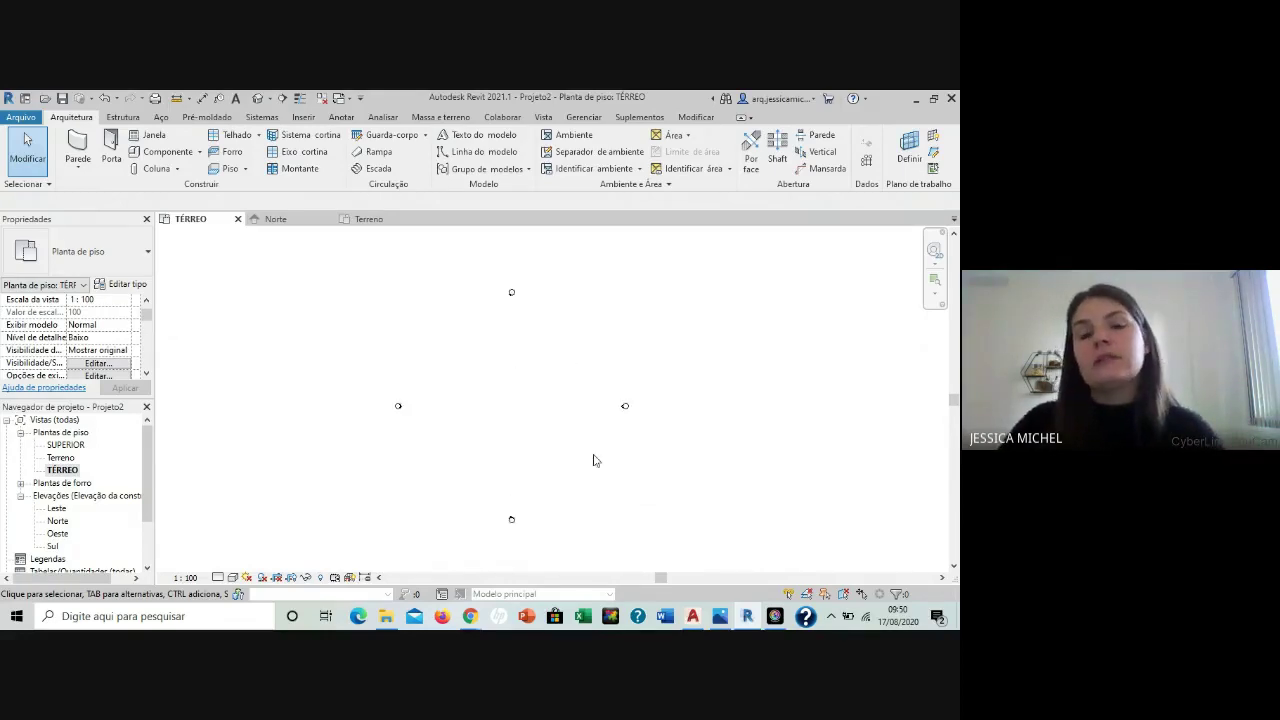
pyautogui.scroll(1, 583, 478)
pyautogui.scroll(-2, 569, 455)
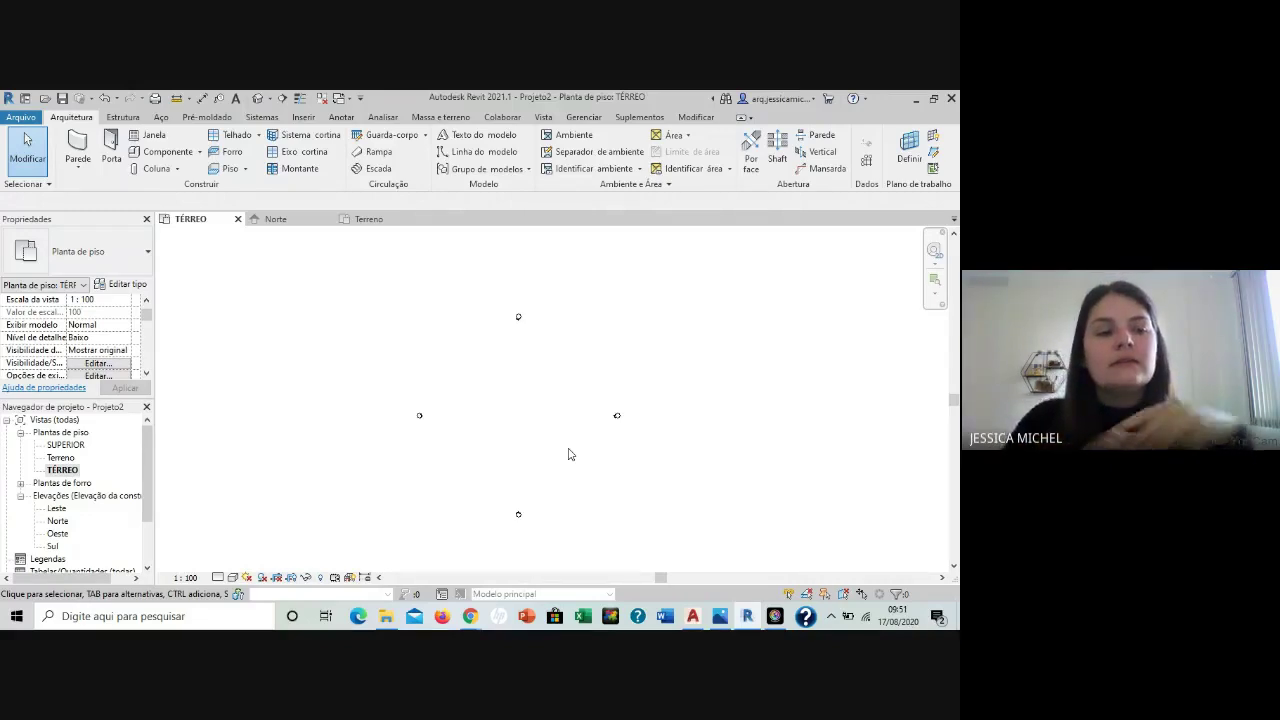
# Make the imported teste revit.dwg visible again in the TÉRREO plan through the view's visibility/graphics overrides.
pyautogui.click(100, 364)
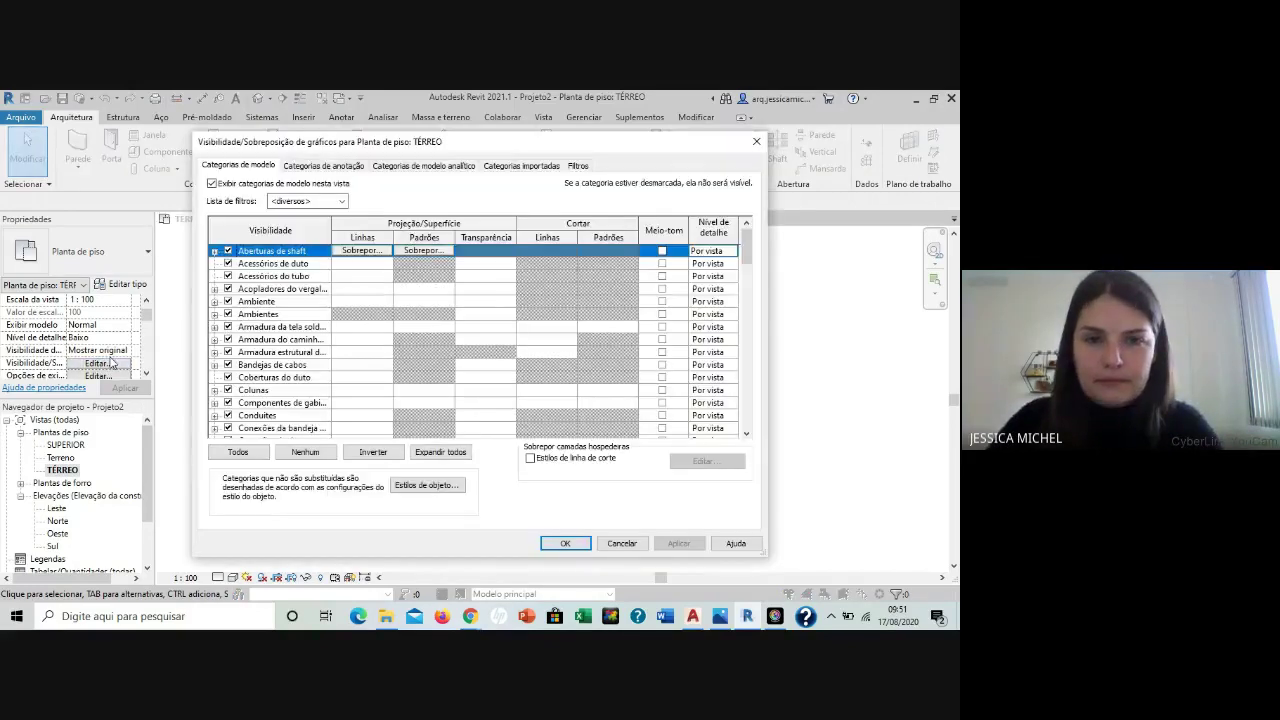
pyautogui.click(521, 167)
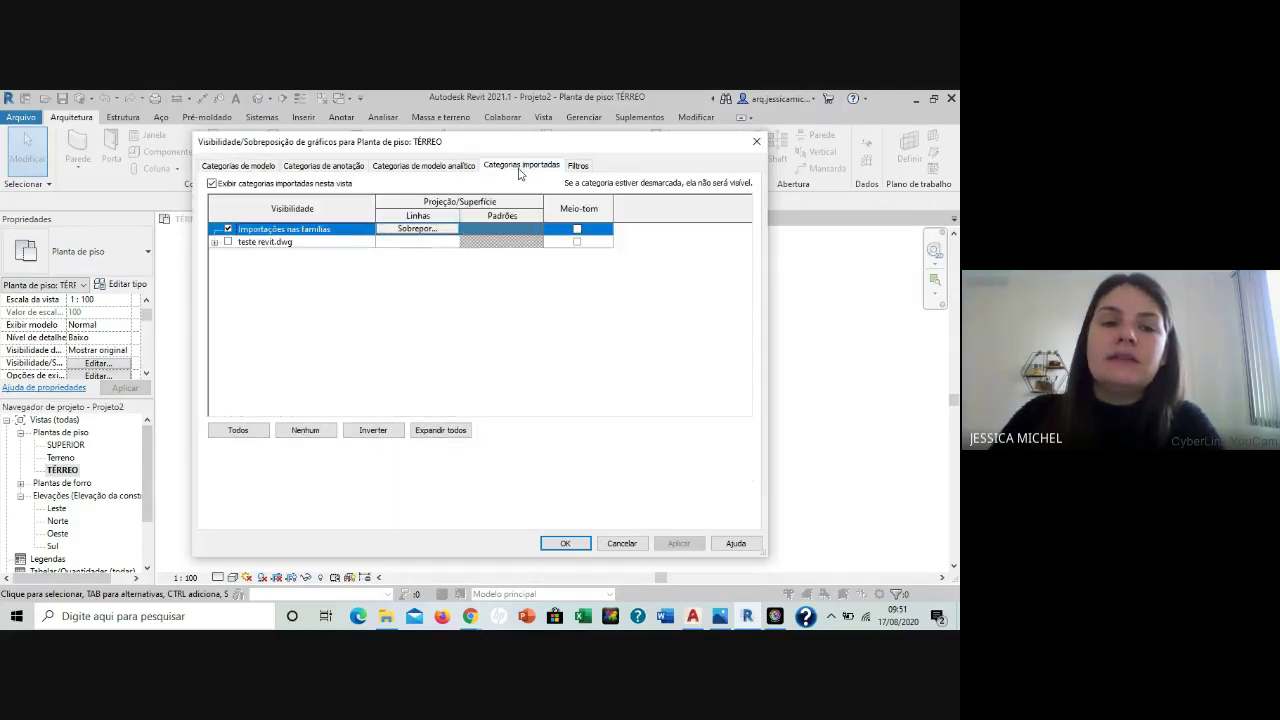
pyautogui.click(228, 242)
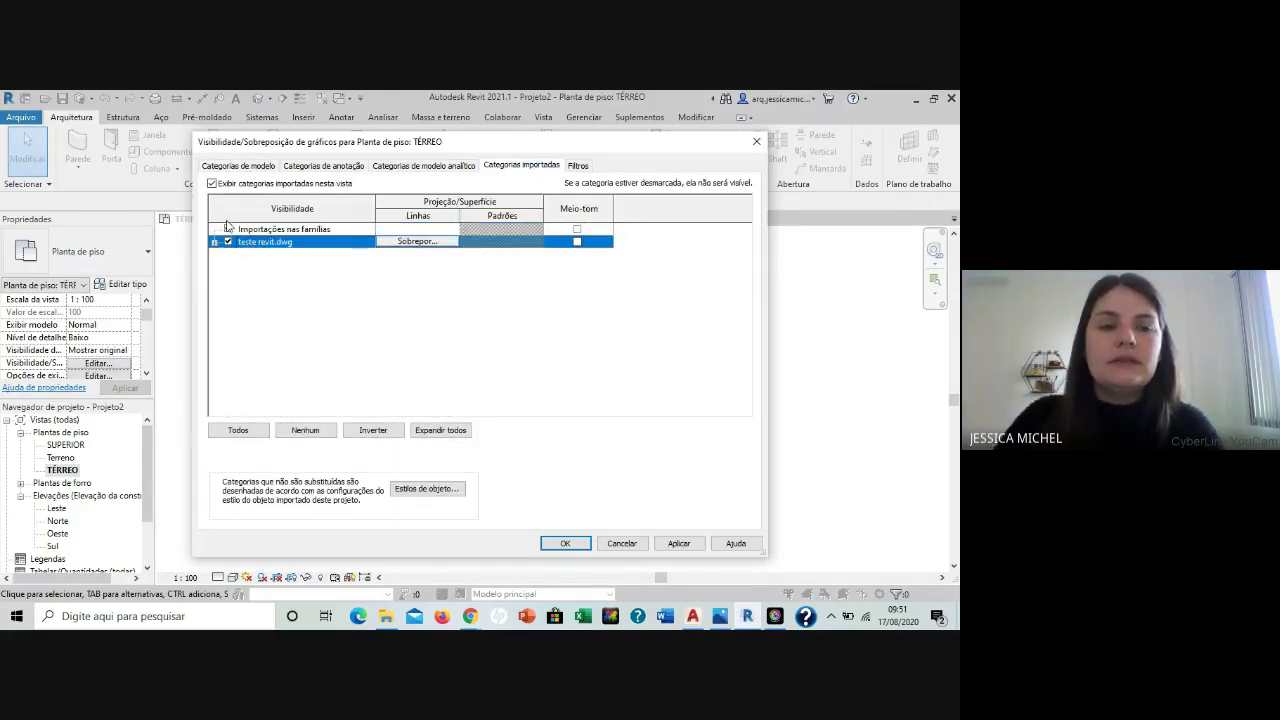
pyautogui.click(583, 544)
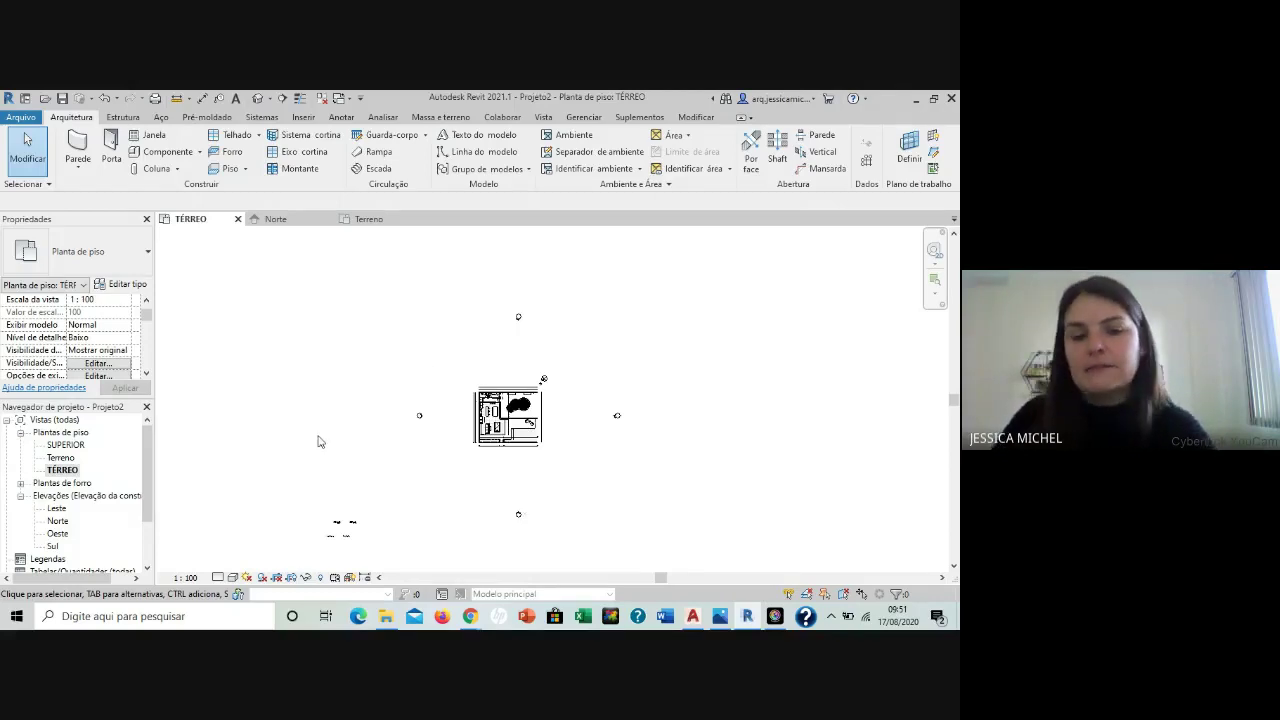
# Examine the imported floor plan's rooms, dimensions and outer walls, and its placement between the elevation markers.
pyautogui.scroll(1, 520, 420)
pyautogui.scroll(2, 579, 413)
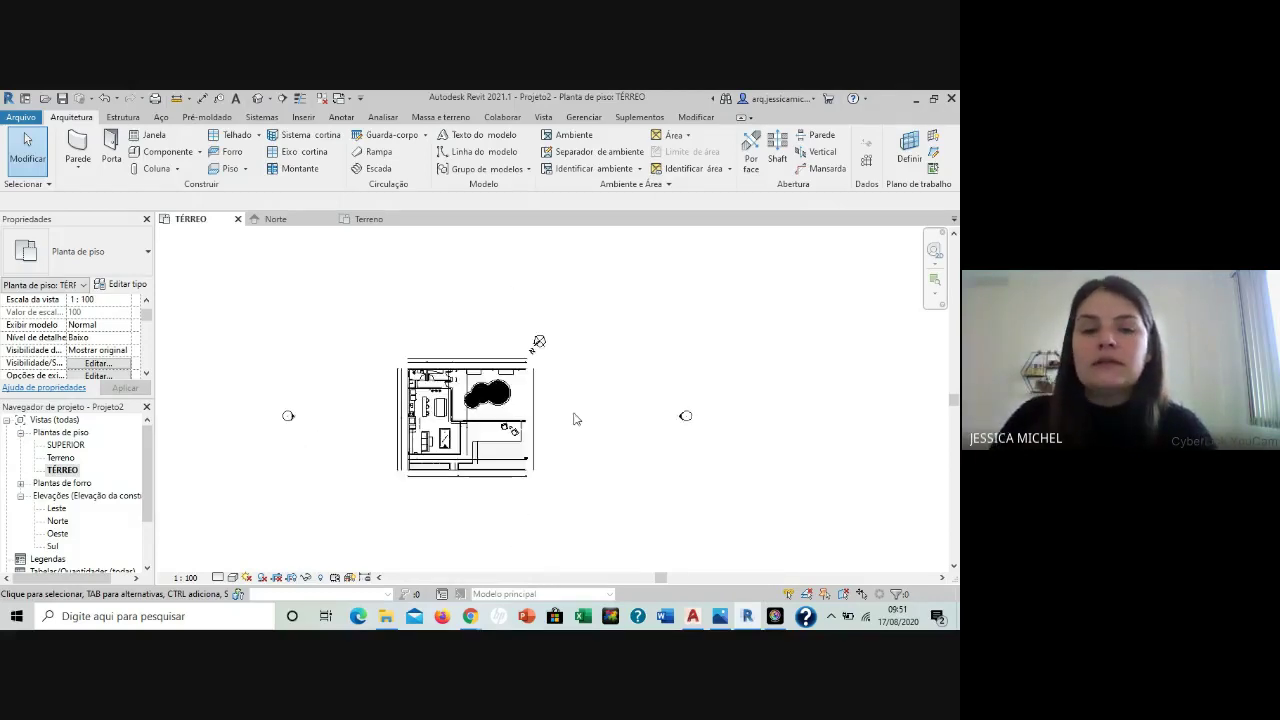
pyautogui.scroll(2, 585, 335)
pyautogui.scroll(1, 700, 330)
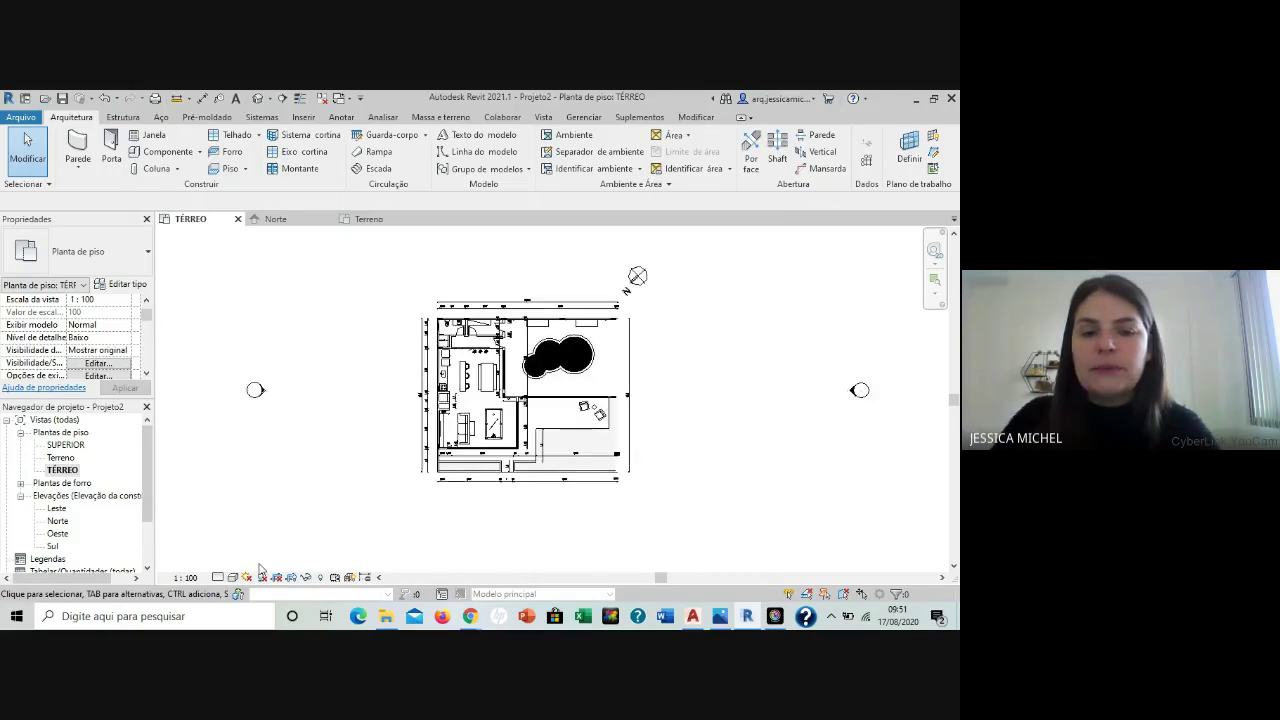
pyautogui.scroll(3, 652, 303)
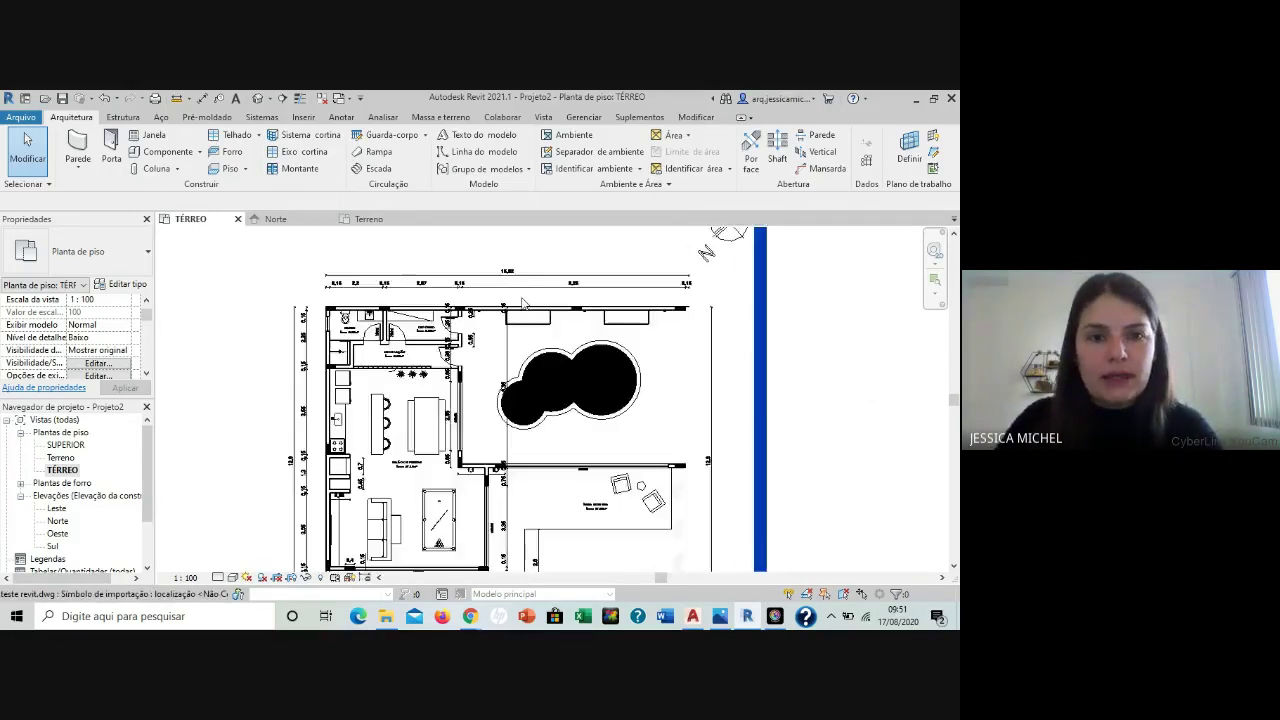
pyautogui.scroll(-5, 743, 323)
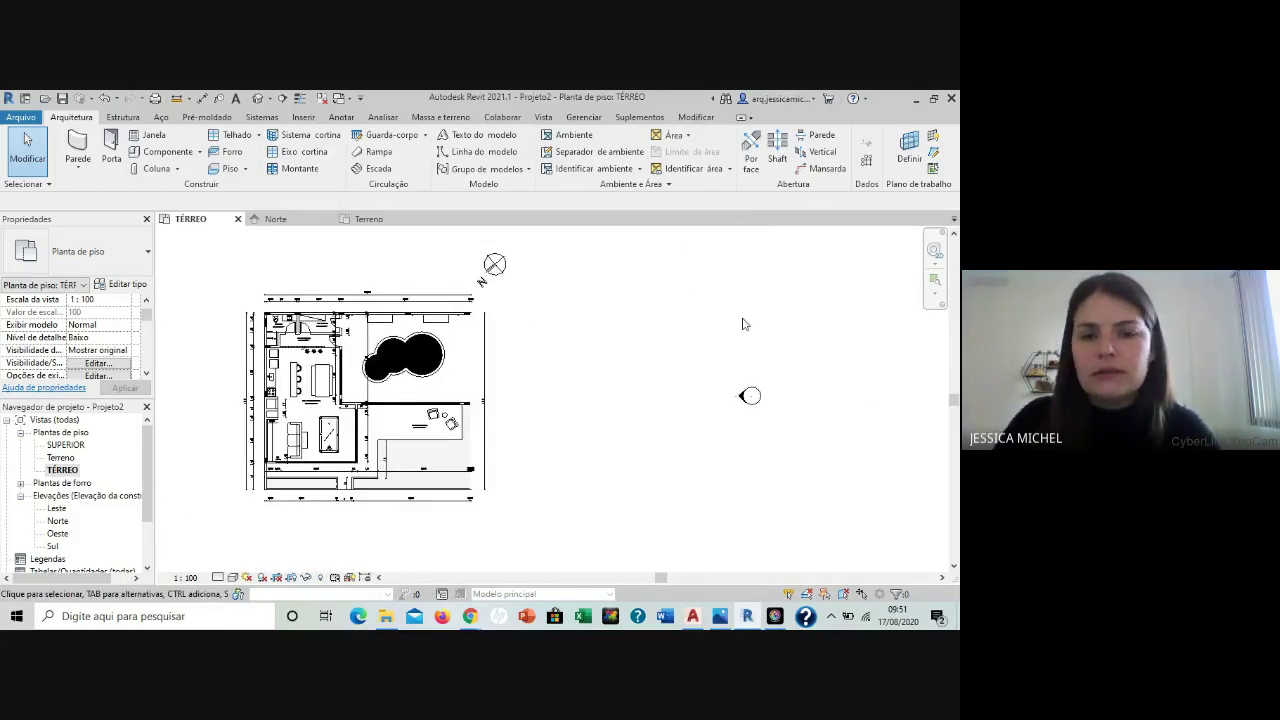
pyautogui.scroll(-1, 743, 324)
pyautogui.scroll(2, 380, 352)
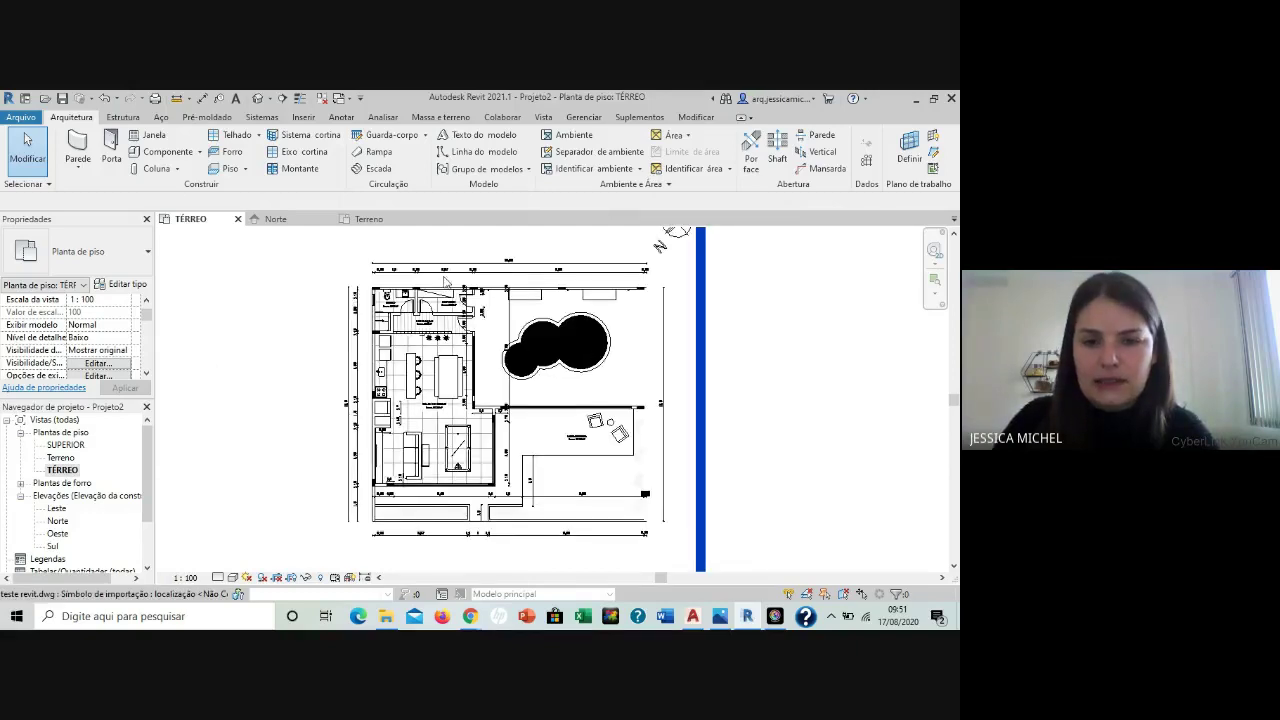
pyautogui.scroll(2, 645, 286)
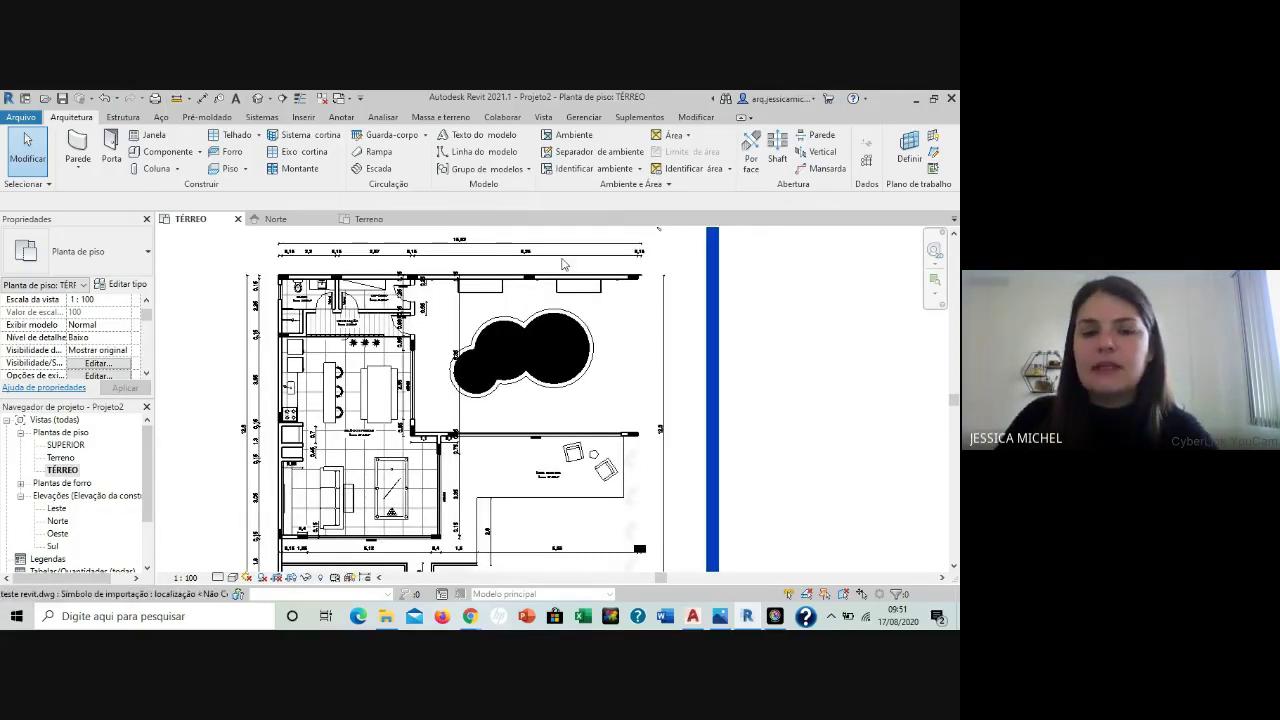
pyautogui.scroll(-2, 563, 264)
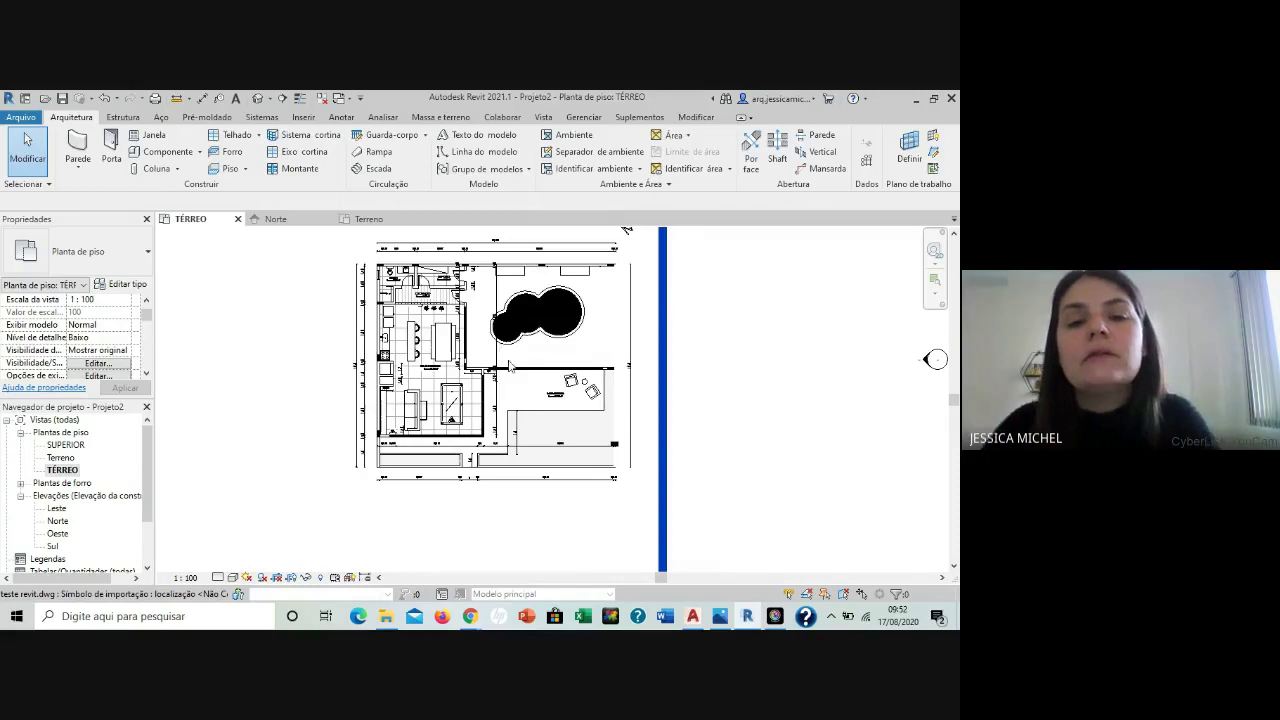
pyautogui.scroll(-1, 624, 360)
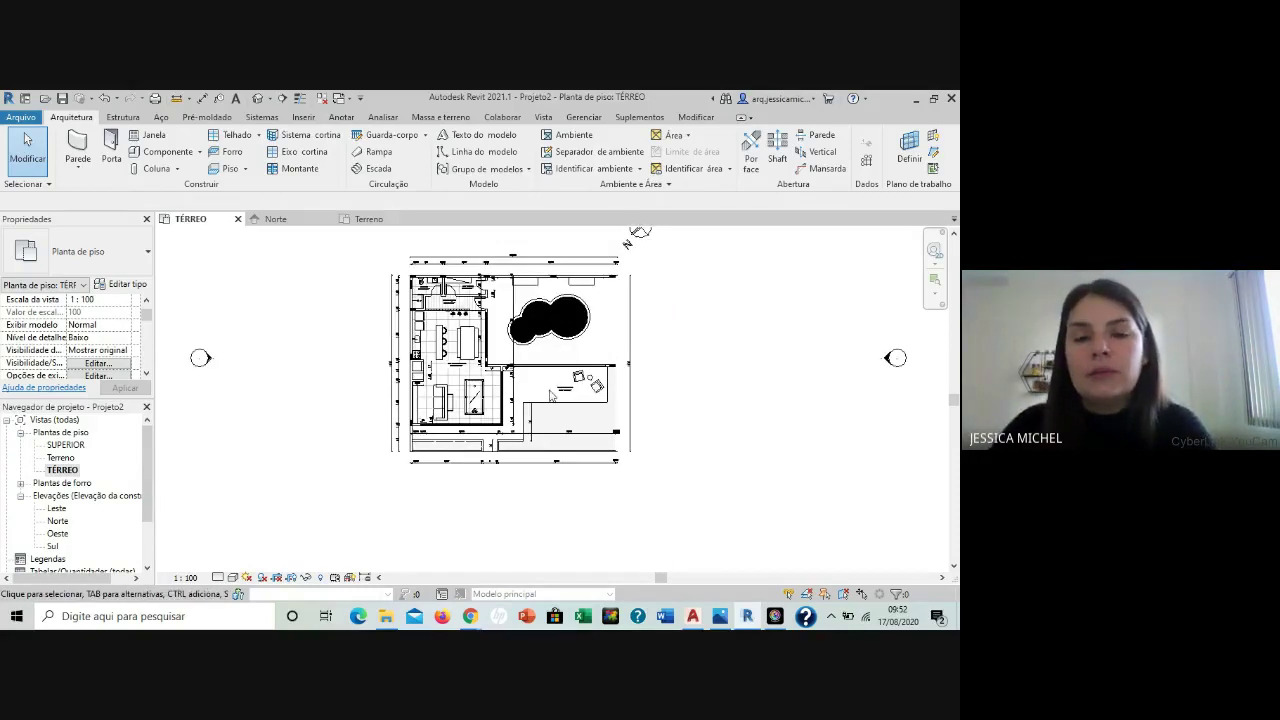
pyautogui.scroll(-1, 451, 451)
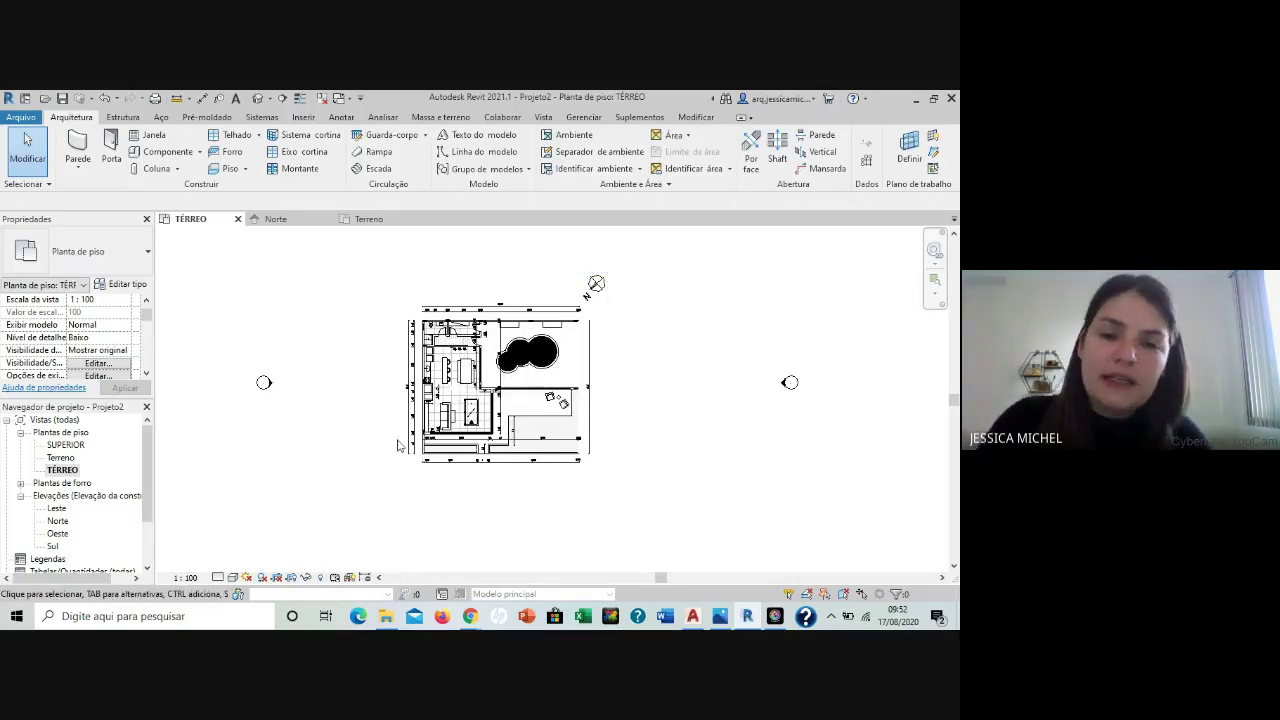
# Delete the imported teste revit.dwg from the TÉRREO plan and keep that floor plan view open.
pyautogui.click(479, 358)
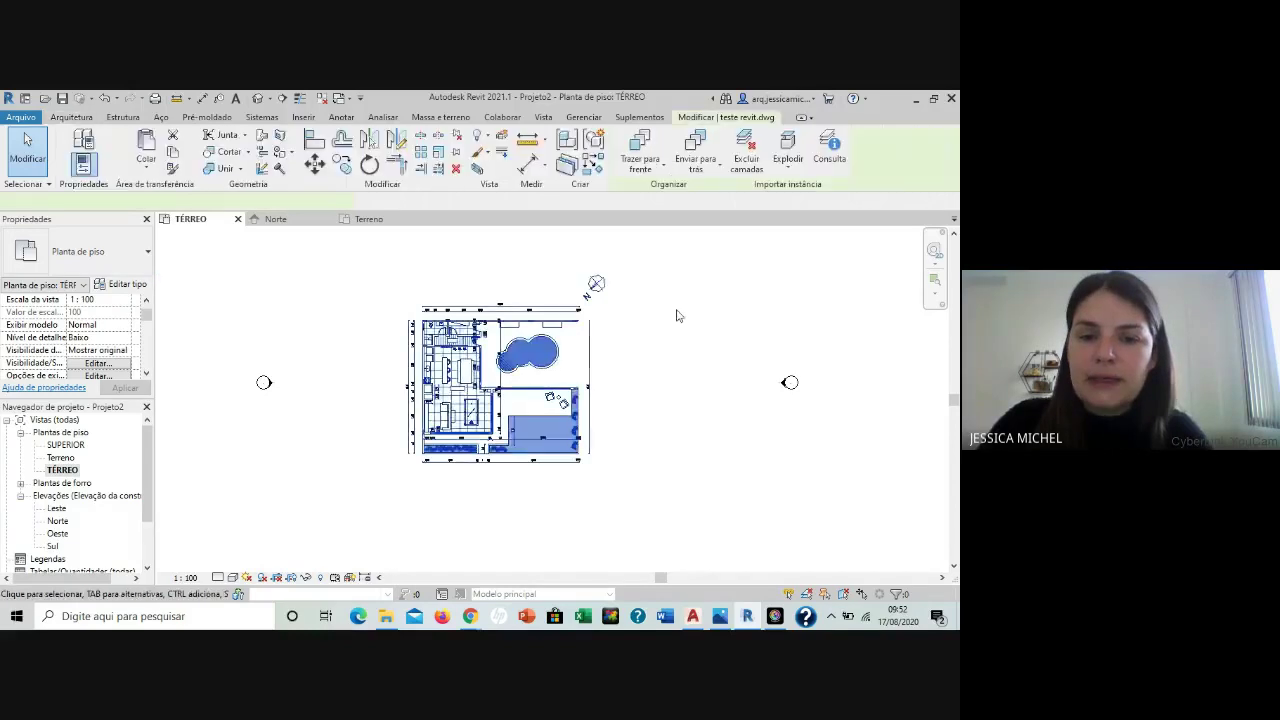
pyautogui.scroll(-3, 676, 316)
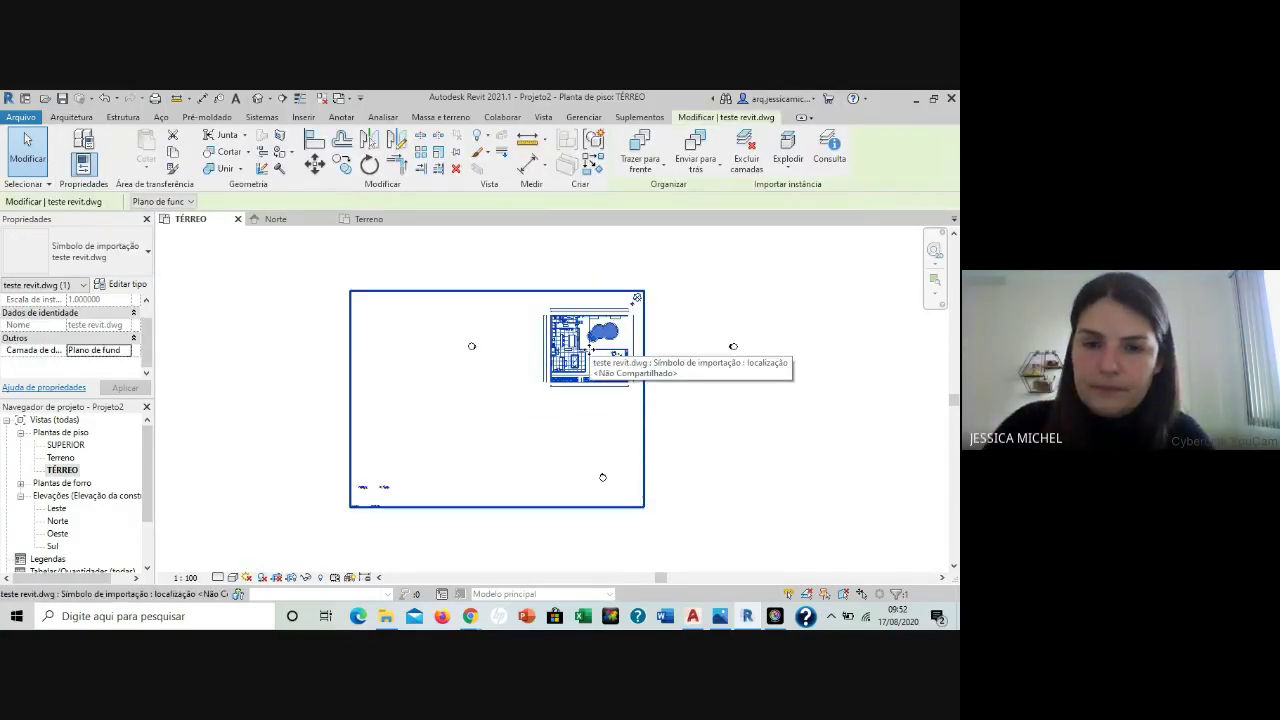
pyautogui.press('Delete')
pyautogui.moveTo(580, 360); pyautogui.dragTo(453, 415, button='middle')
pyautogui.doubleClick(54, 471)
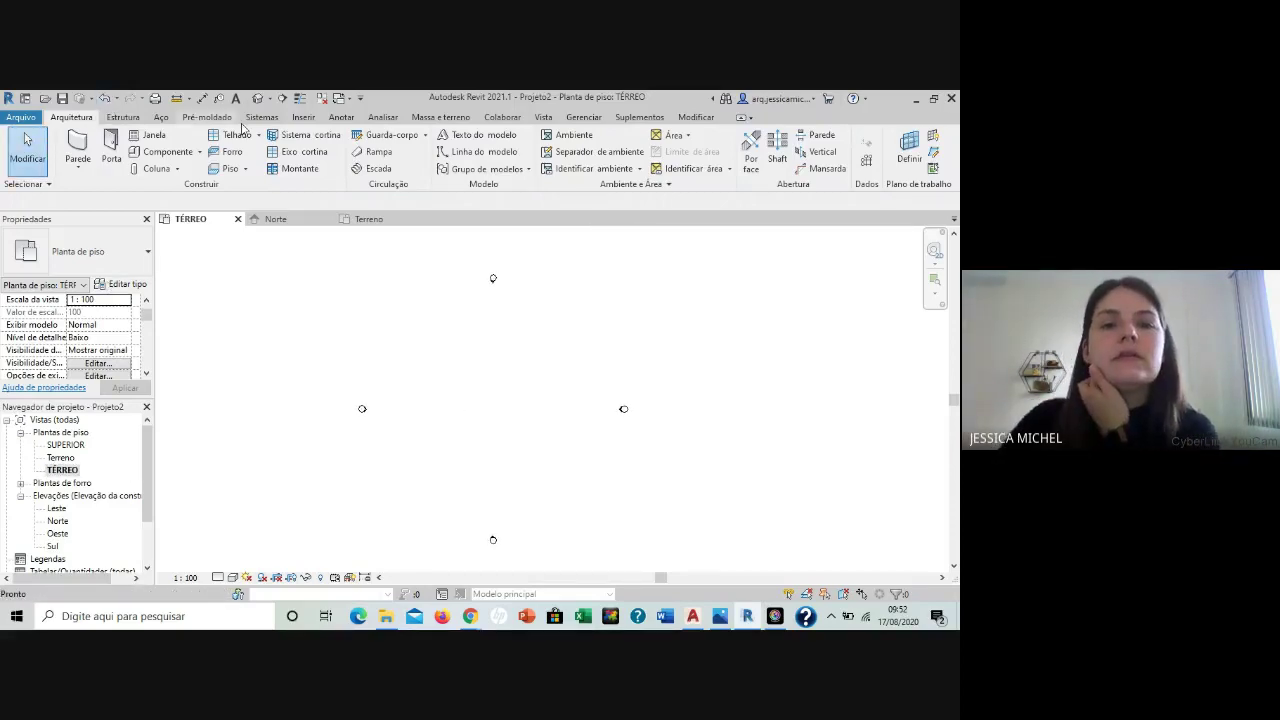
# Link teste revit.dwg to the current view only, in Preto e Branco, metro units and Manual - Centro positioning, placing the plan between the elevation markers.
pyautogui.click(543, 117)
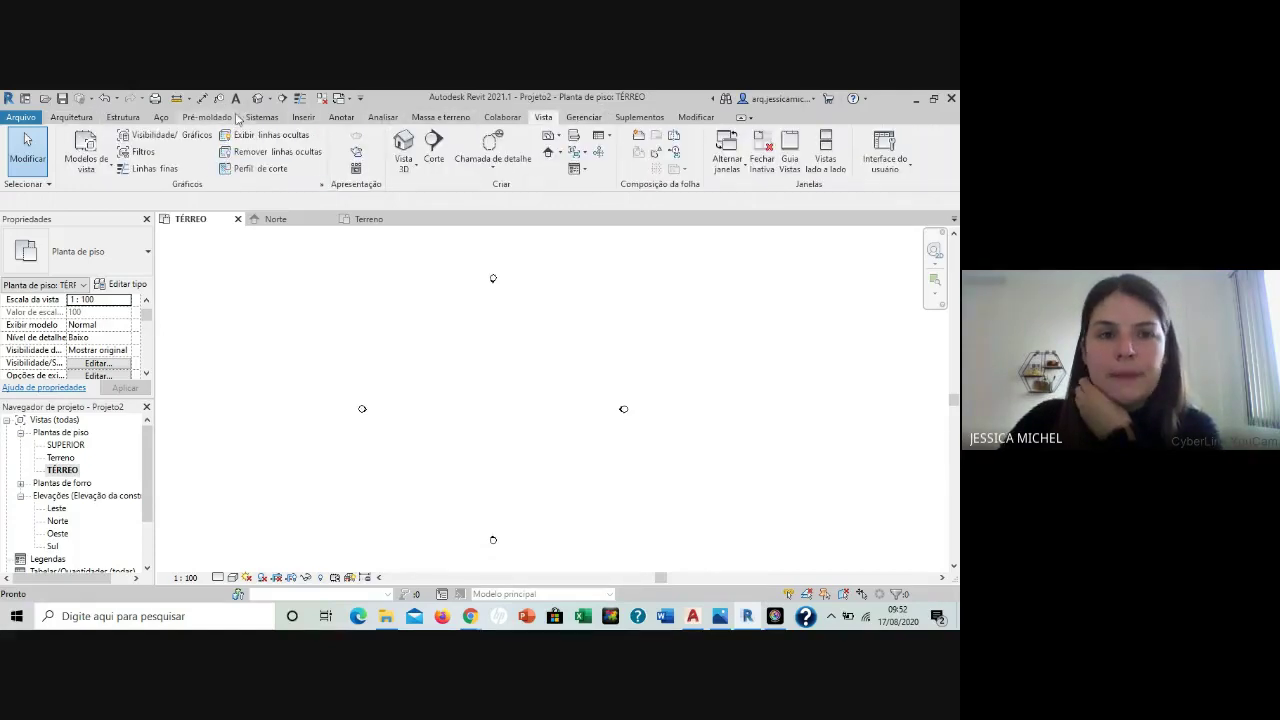
pyautogui.click(302, 117)
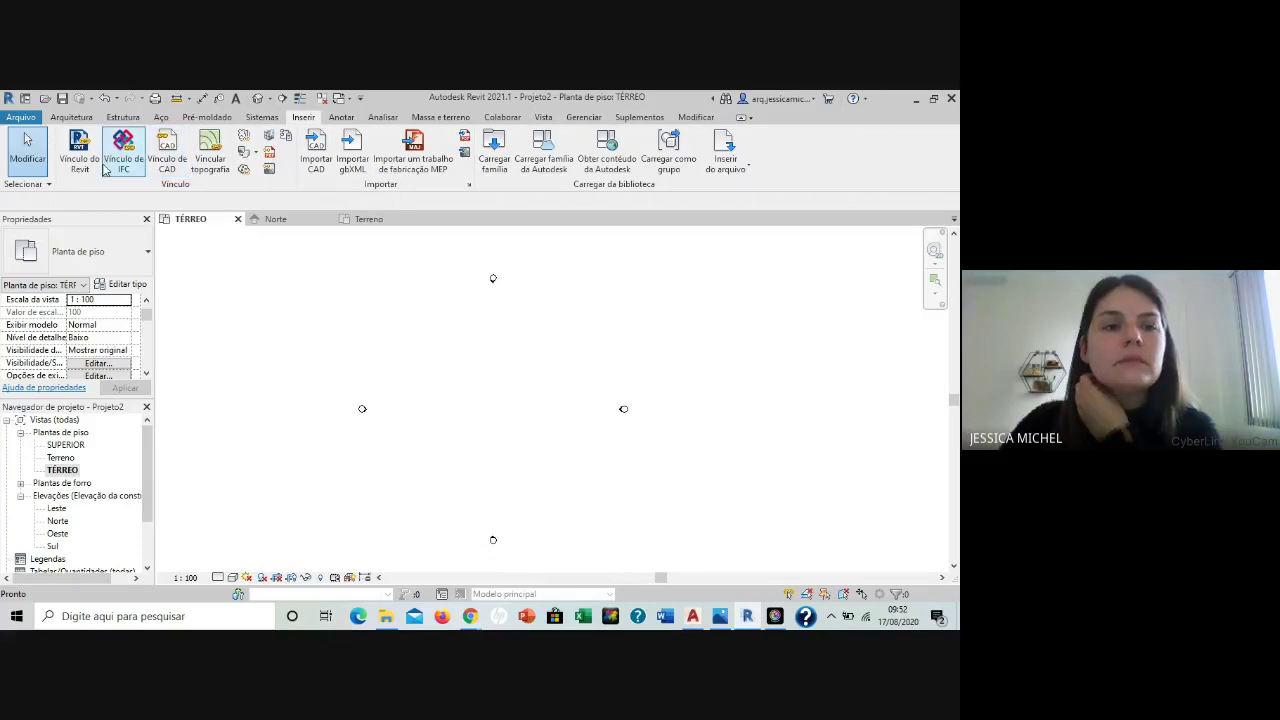
pyautogui.click(178, 152)
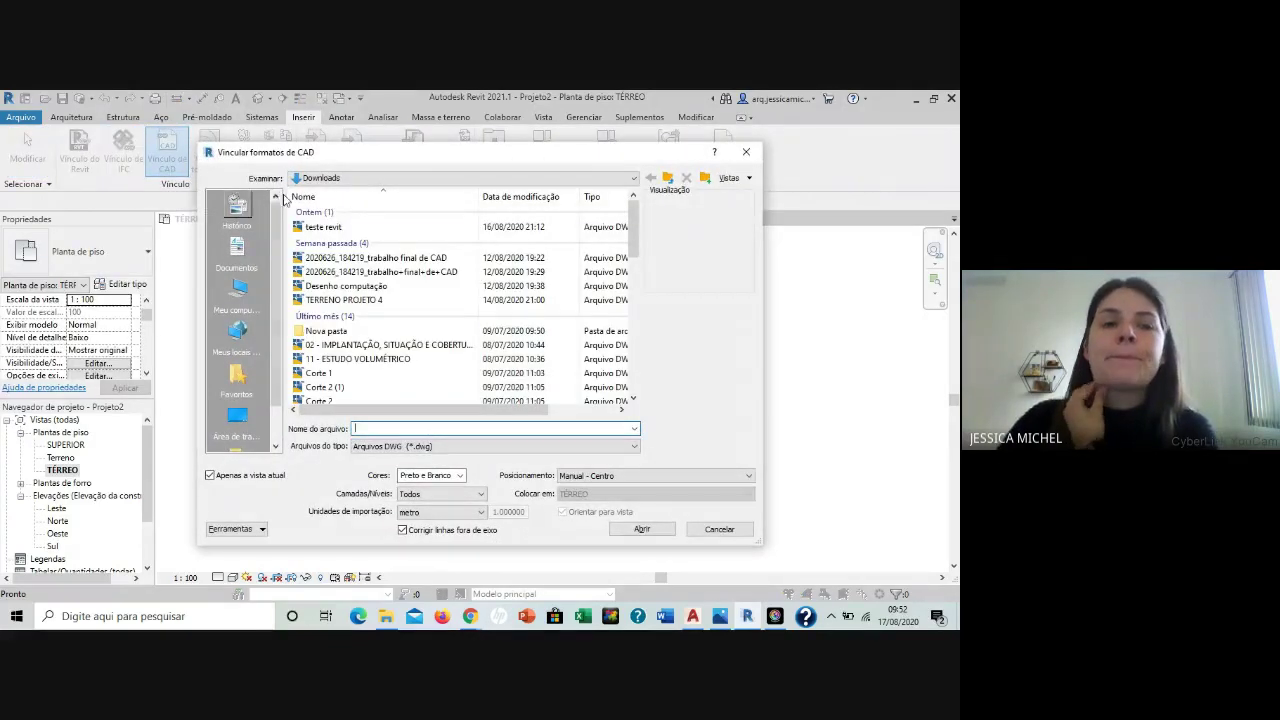
pyautogui.click(323, 228)
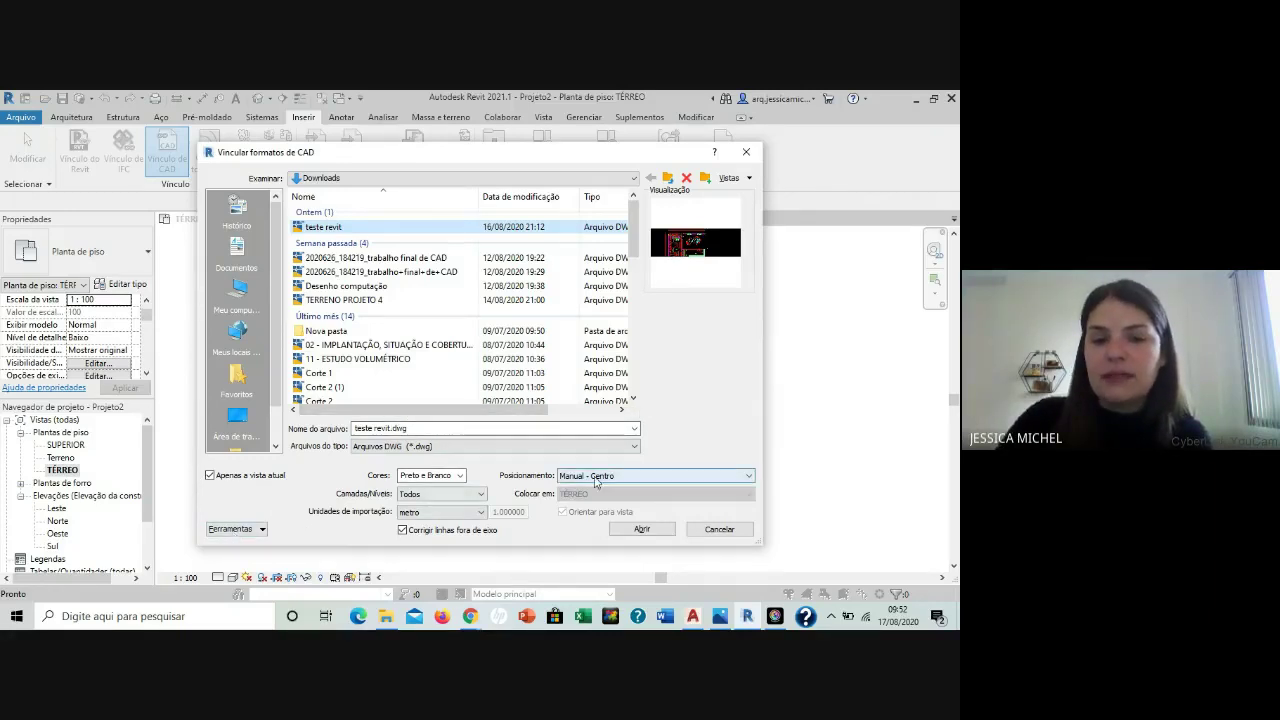
pyautogui.click(644, 531)
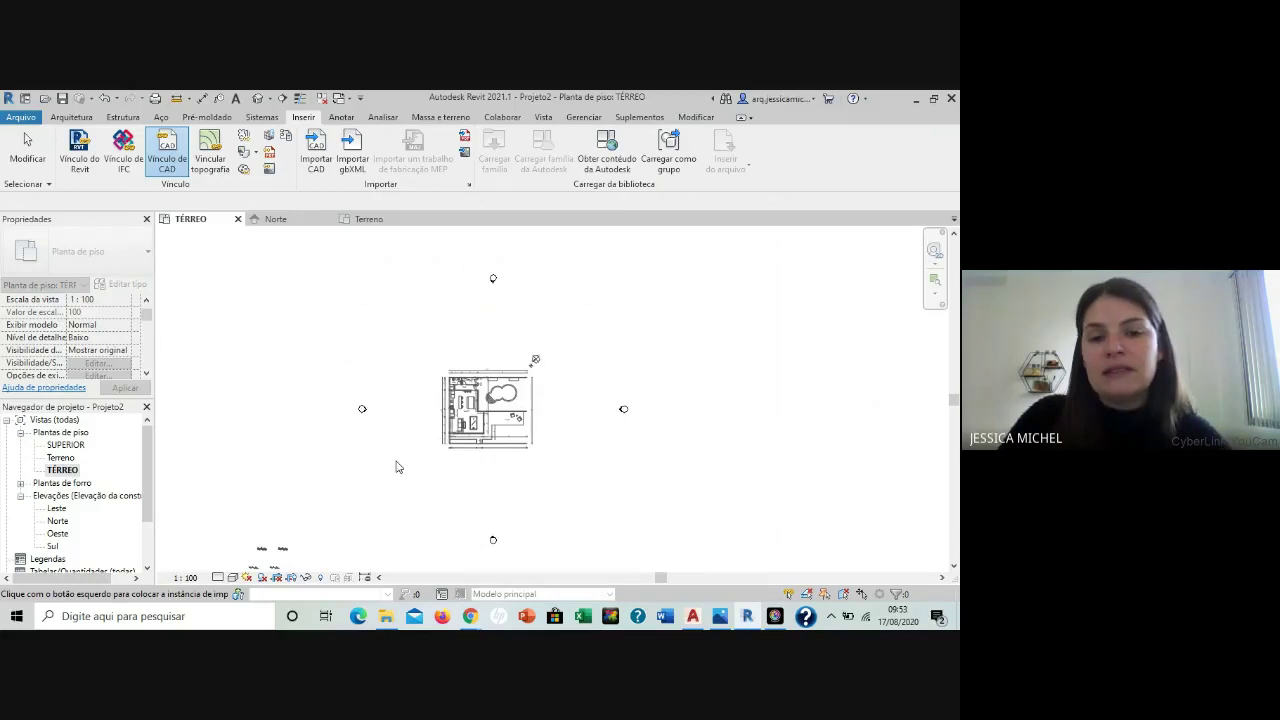
pyautogui.click(396, 467)
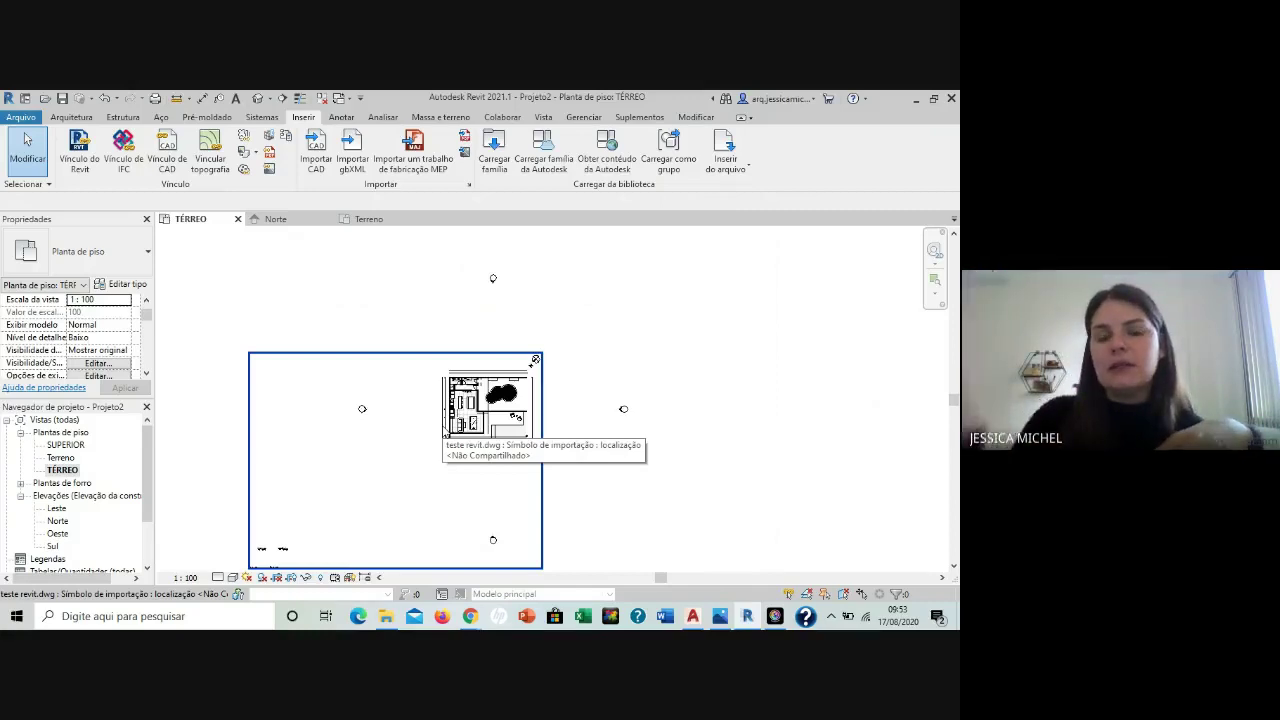
pyautogui.click(366, 344)
pyautogui.scroll(-1, 500, 405)
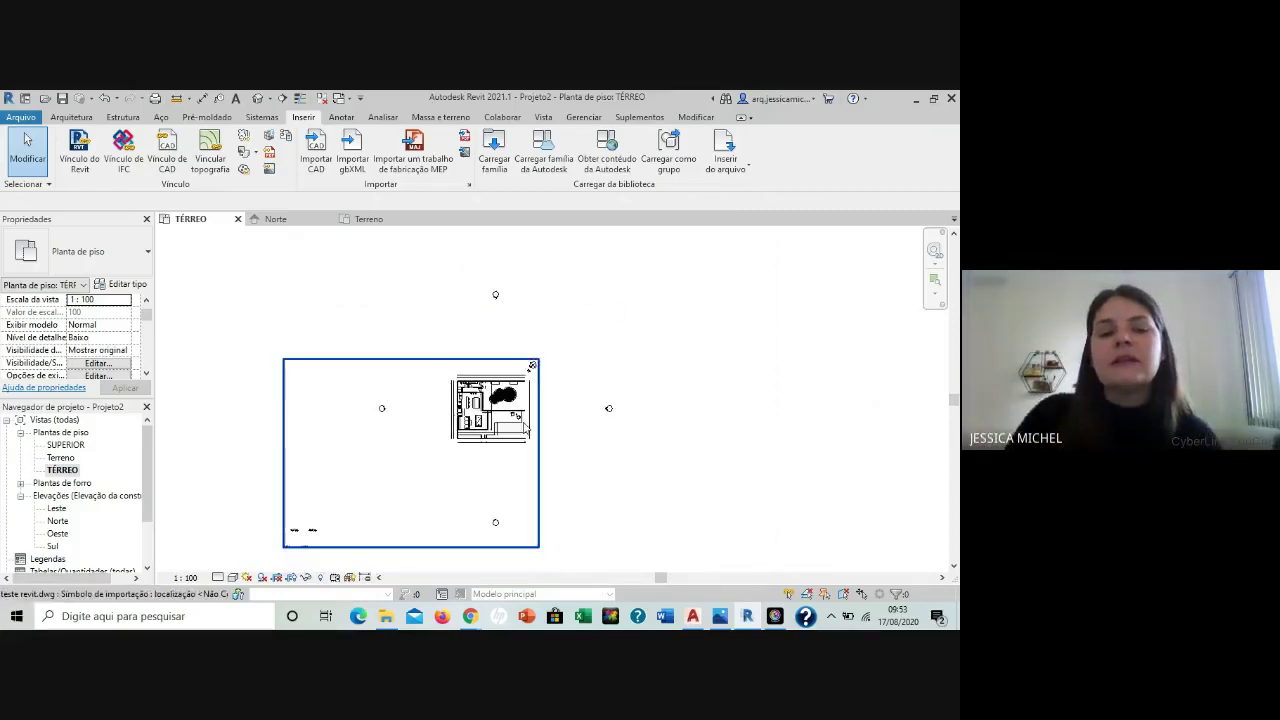
pyautogui.scroll(1, 557, 366)
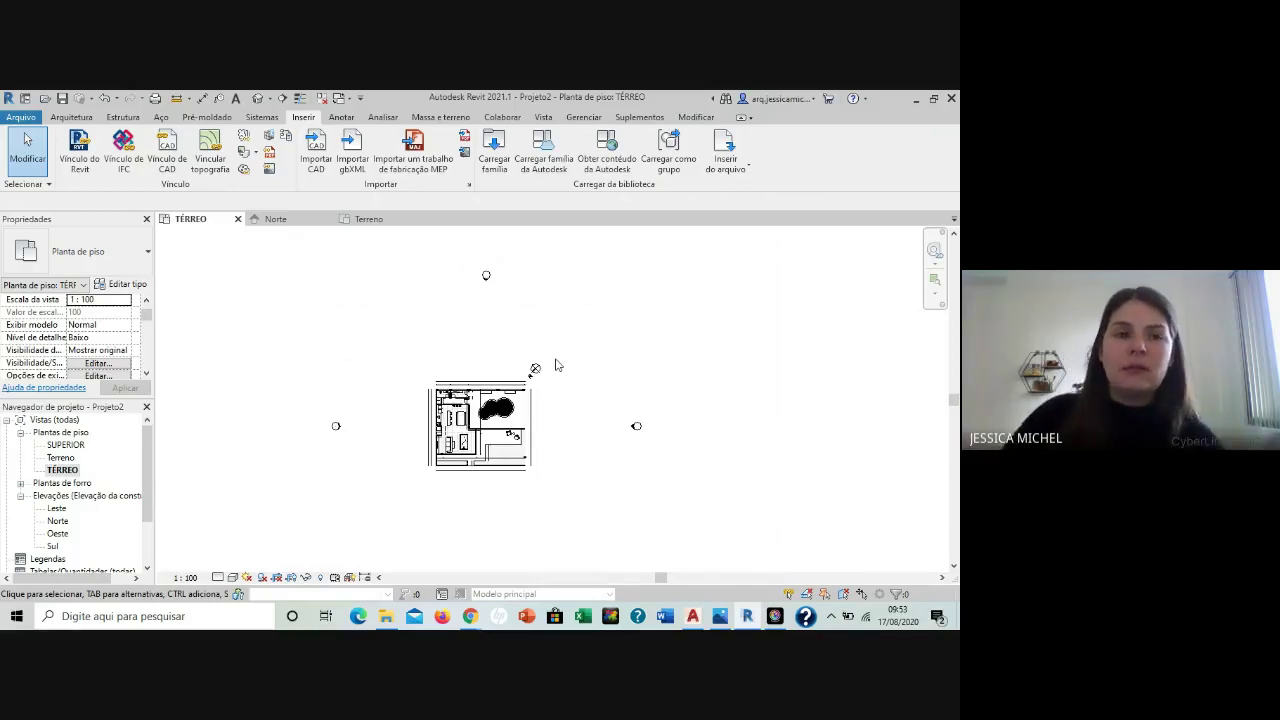
# Review the positioning options for linking a CAD file and leave without linking another drawing.
pyautogui.click(183, 163)
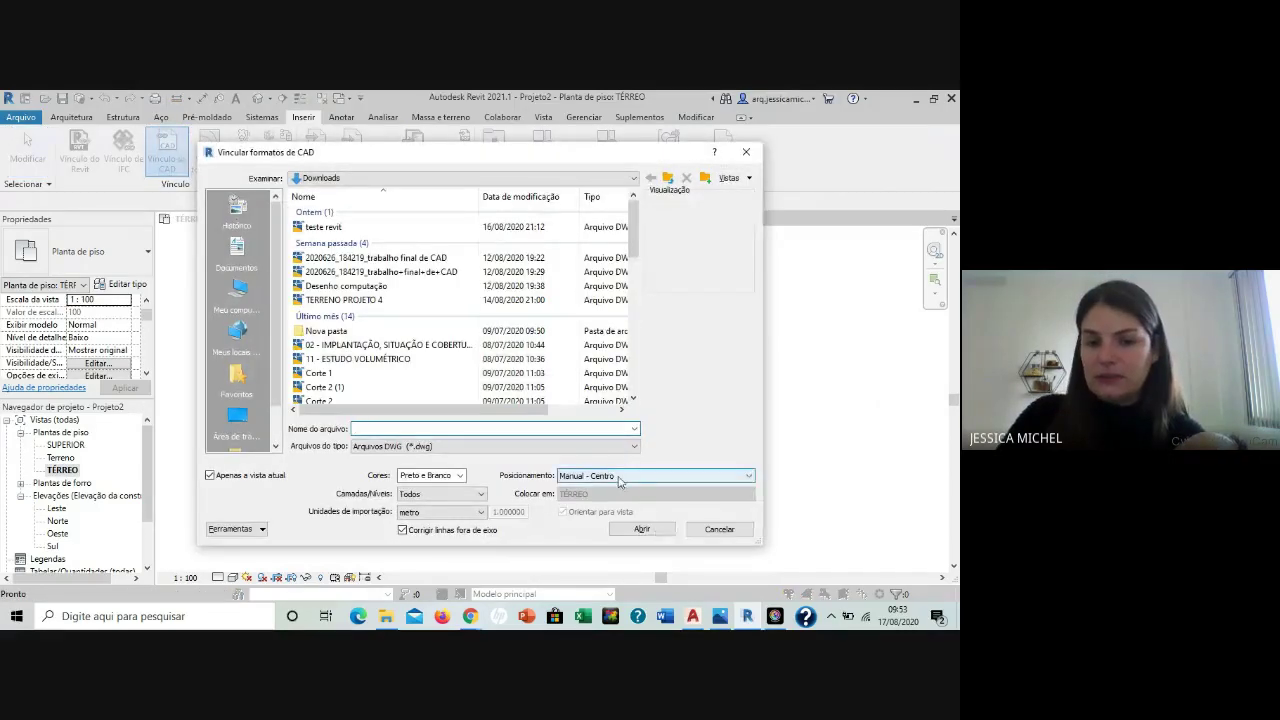
pyautogui.click(600, 476)
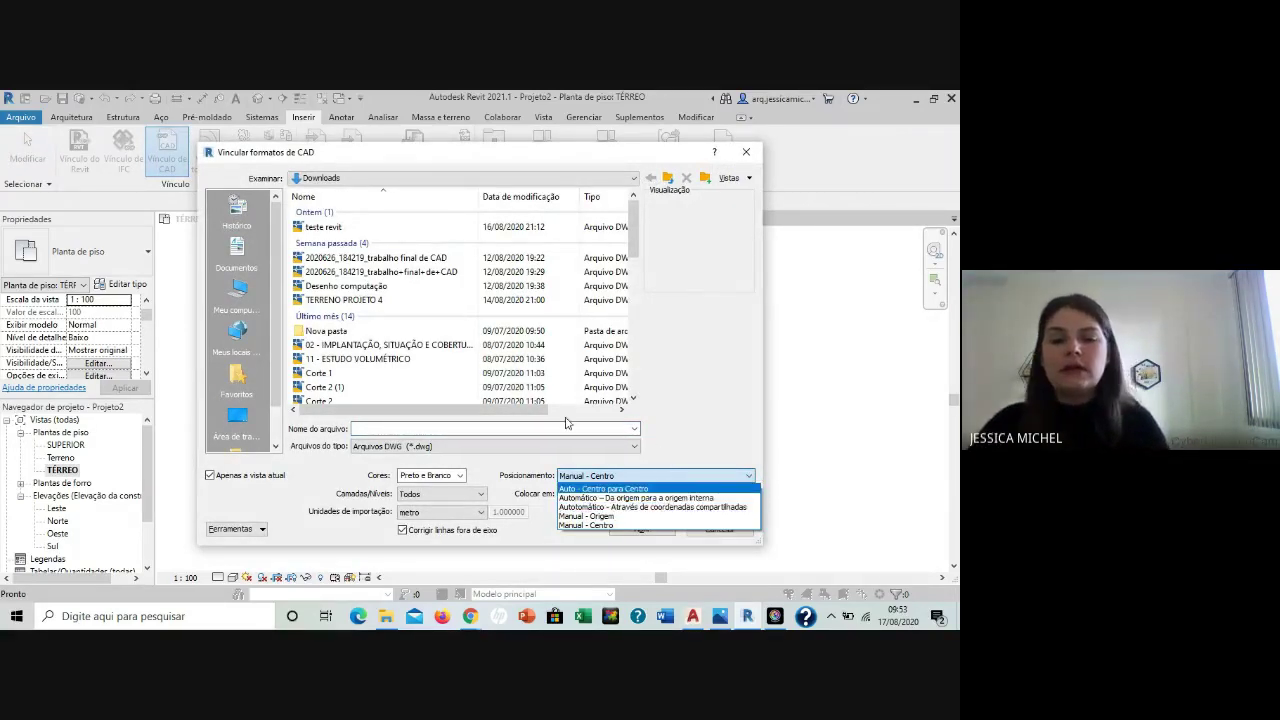
pyautogui.click(670, 429)
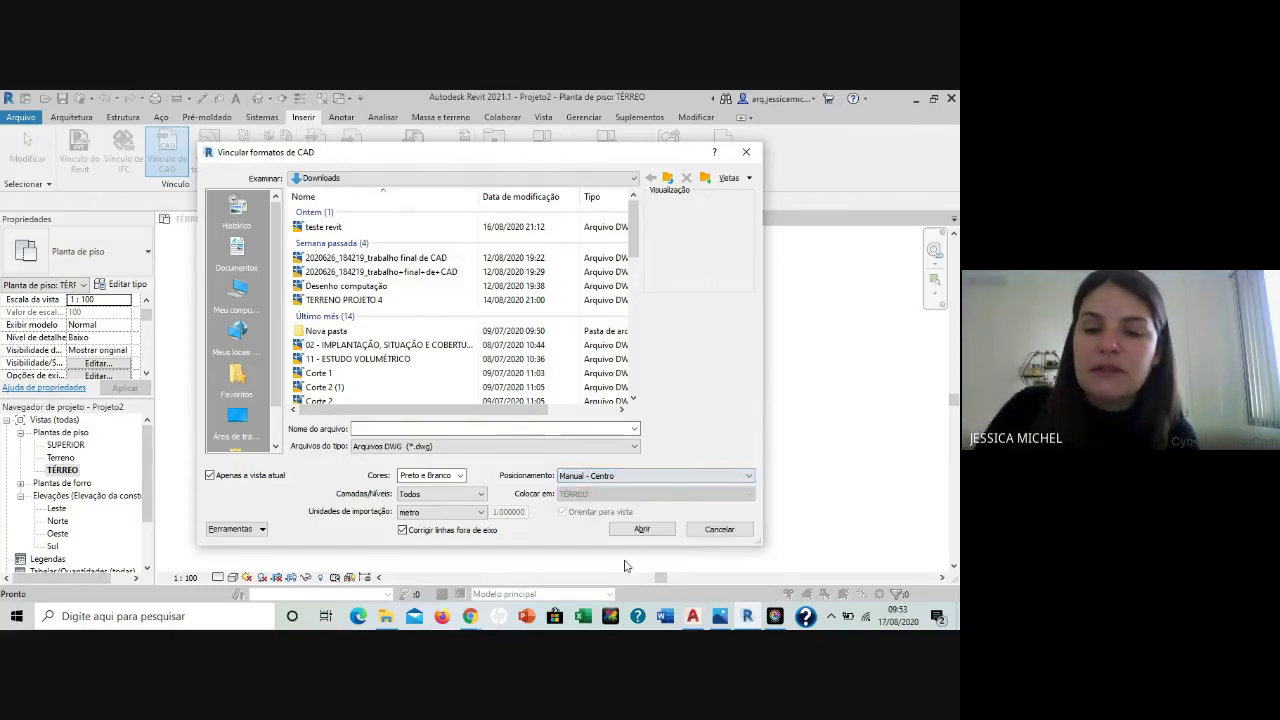
pyautogui.click(702, 531)
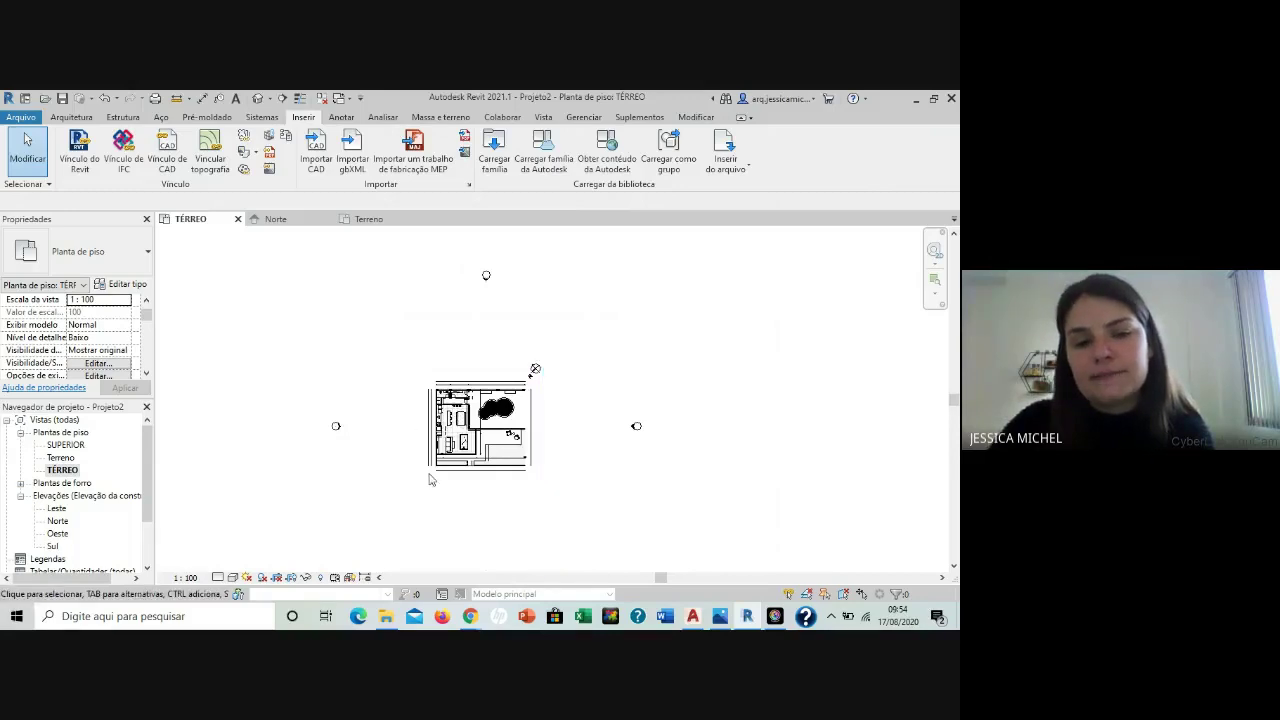
# Inspect the linked floor plan in the TÉRREO view and switch to the teste revit drawing in AutoCAD.
pyautogui.scroll(1, 428, 472)
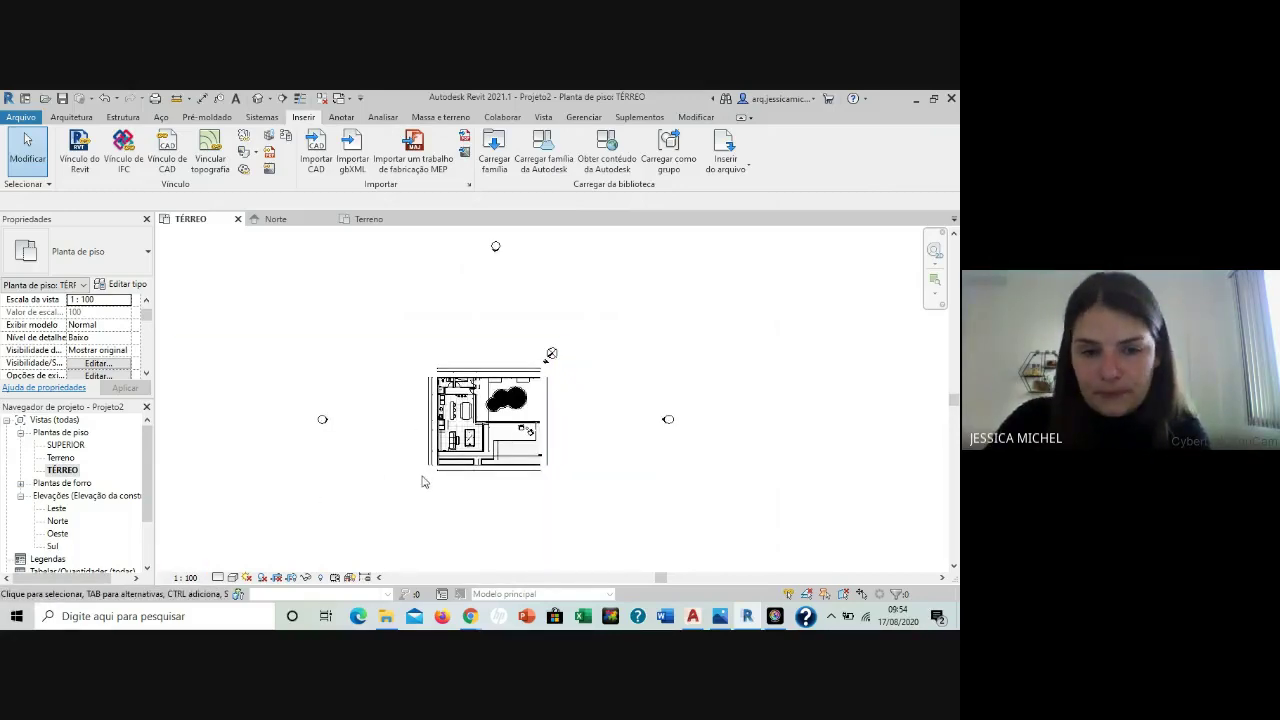
pyautogui.scroll(1, 421, 478)
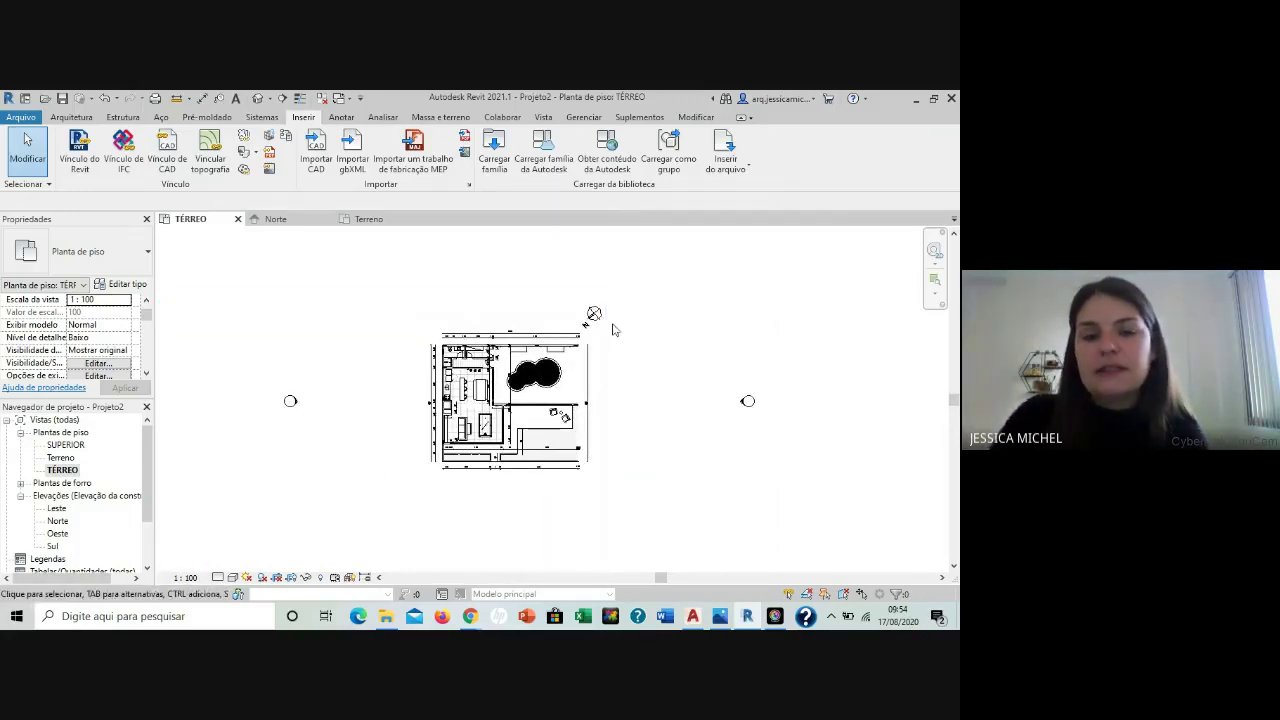
pyautogui.scroll(4, 575, 380)
pyautogui.scroll(-6, 585, 343)
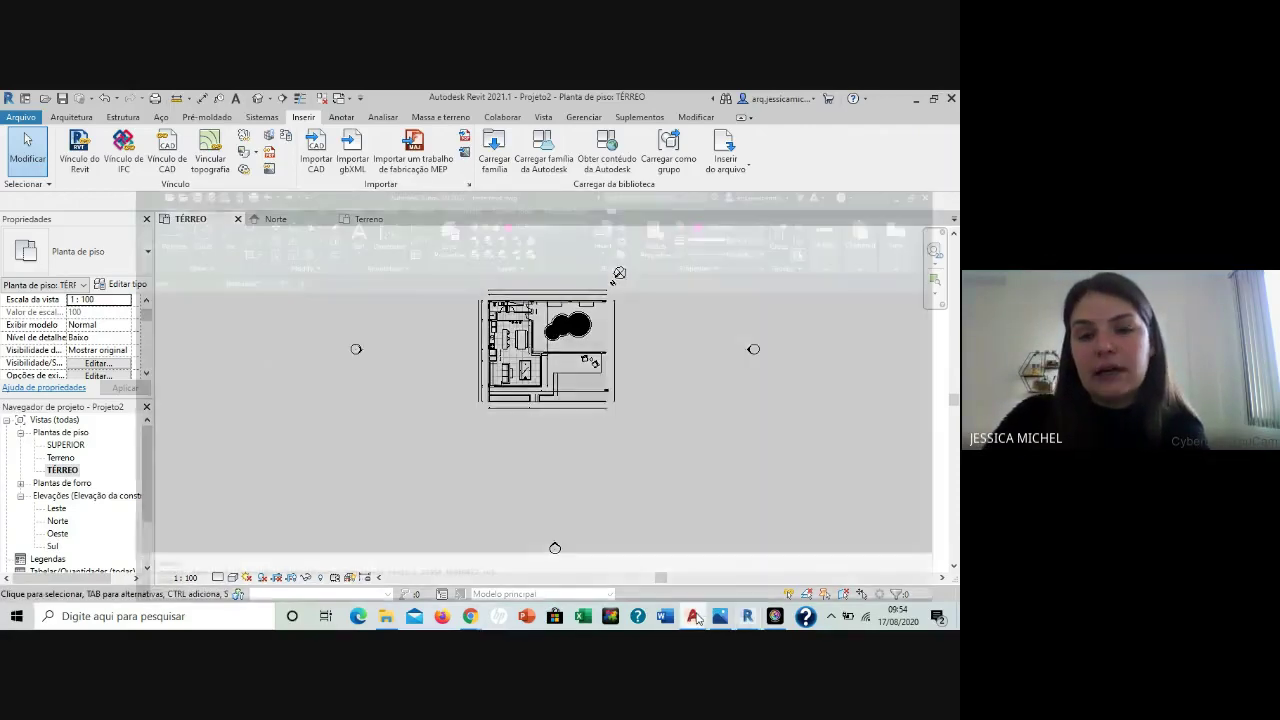
pyautogui.click(693, 616)
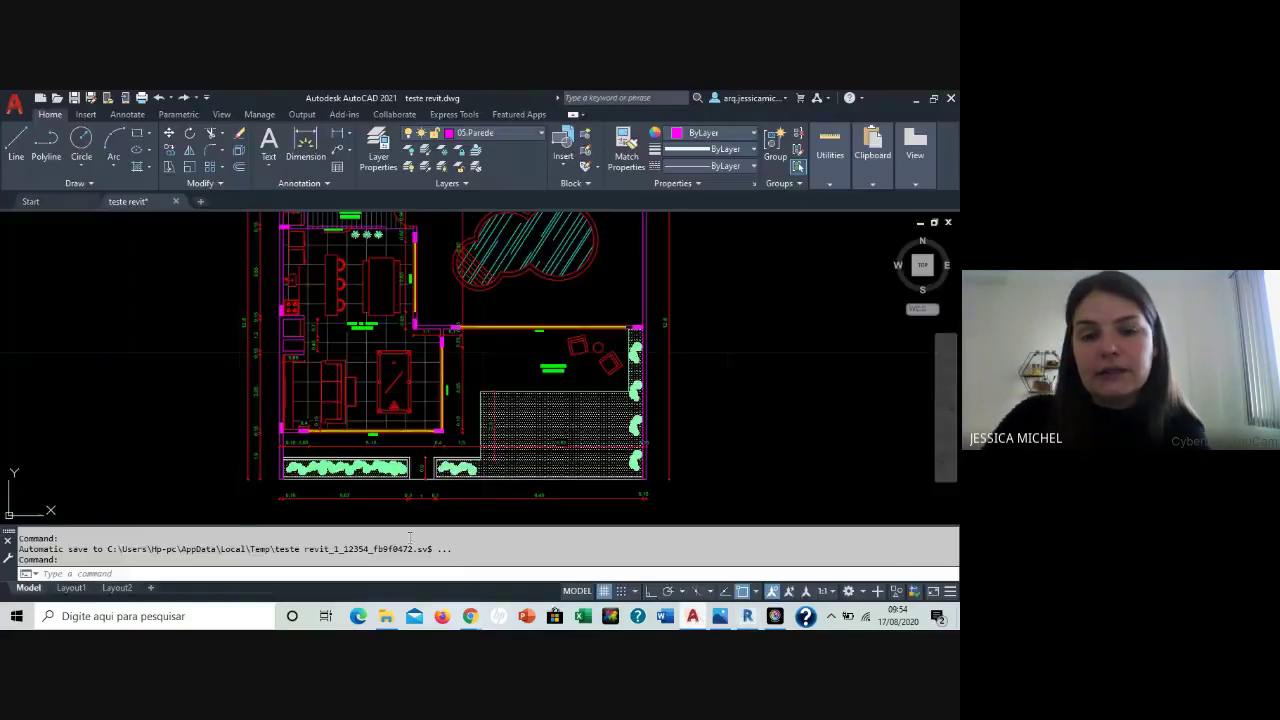
# Inspect the full extents of the floor plan drawing and its location relative to the origin.
pyautogui.scroll(5, 623, 349)
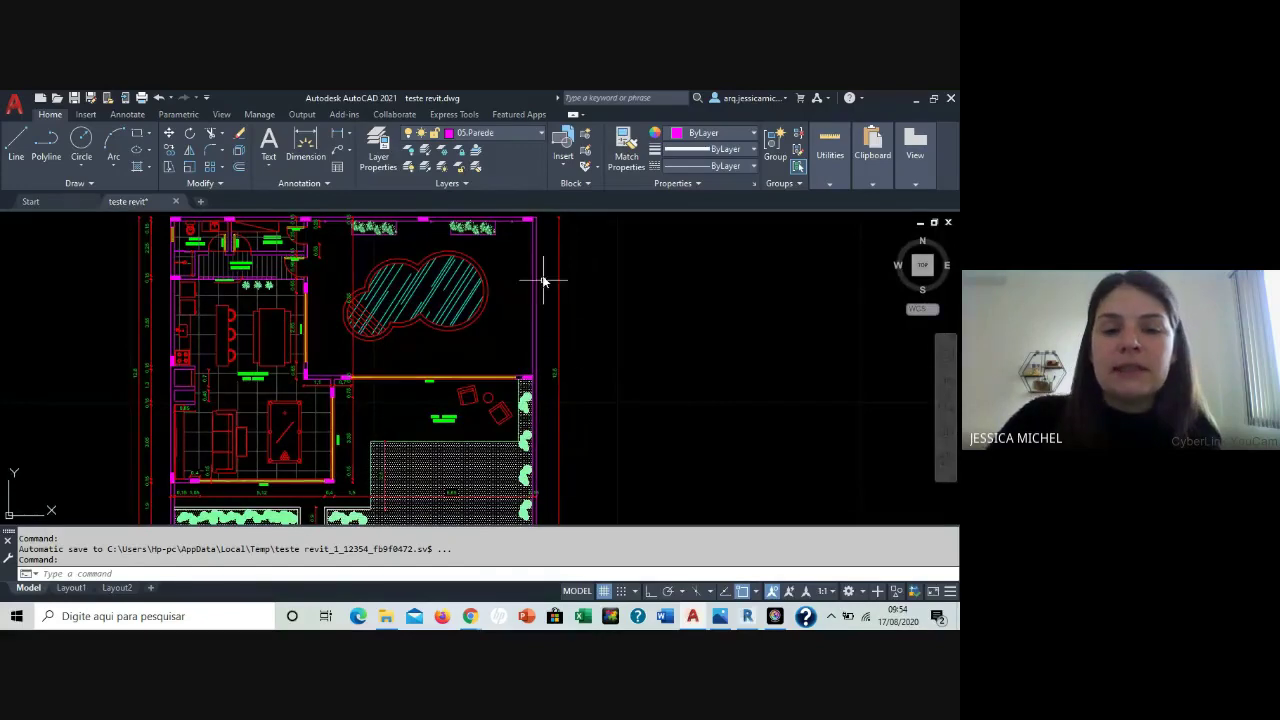
pyautogui.scroll(-6, 543, 278)
pyautogui.scroll(-2, 469, 355)
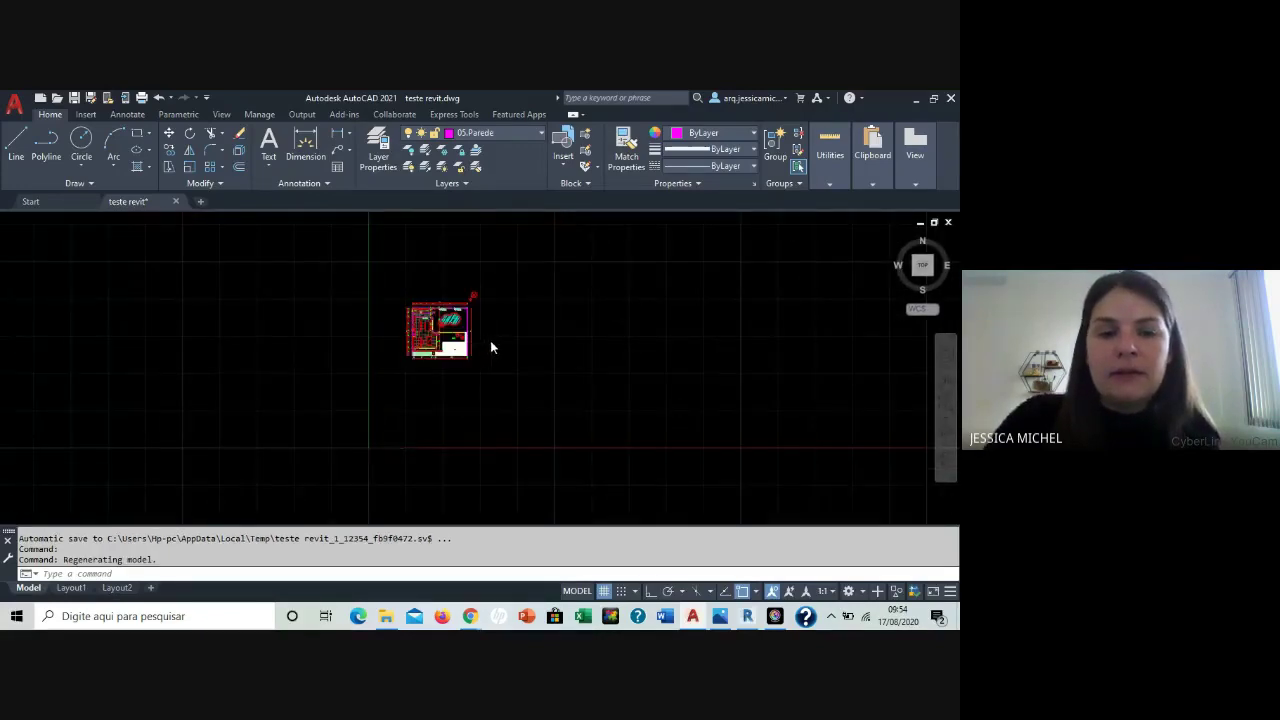
pyautogui.scroll(1, 490, 340)
pyautogui.scroll(4, 545, 320)
pyautogui.middleClick(545, 318)
pyautogui.middleClick(545, 318)
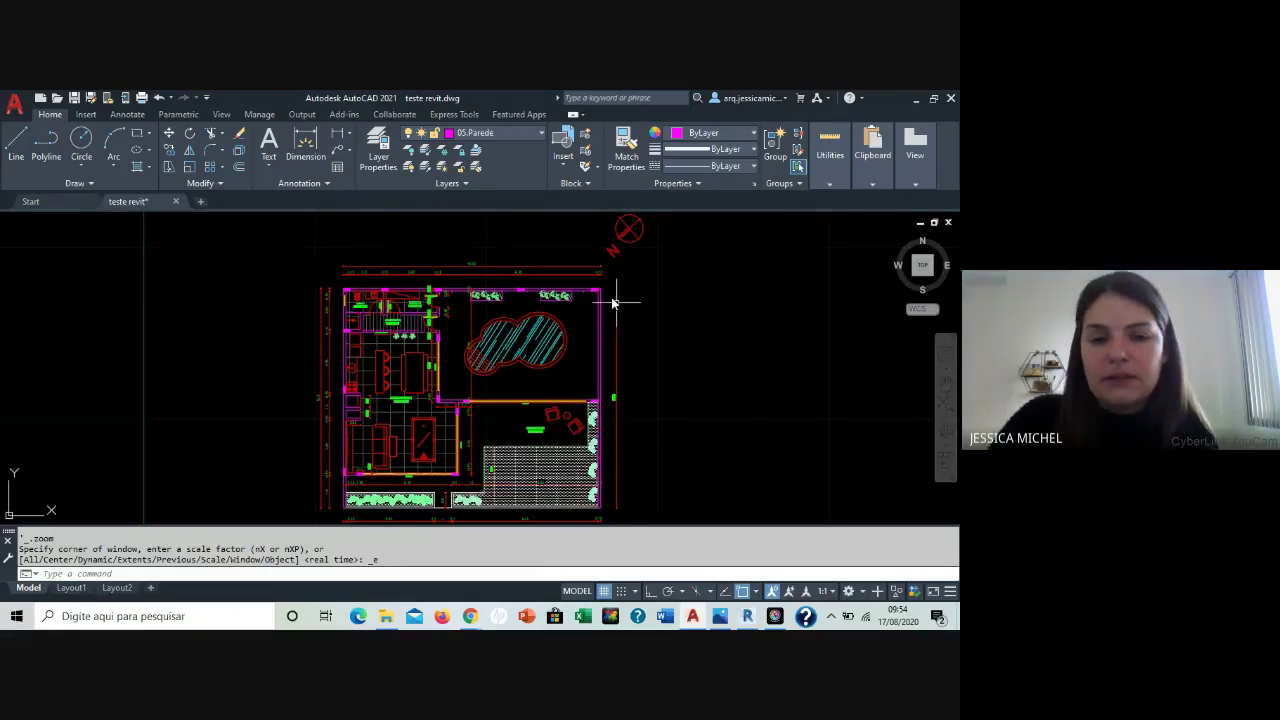
pyautogui.scroll(-6, 600, 320)
pyautogui.moveTo(637, 334); pyautogui.dragTo(550, 319, button='middle')
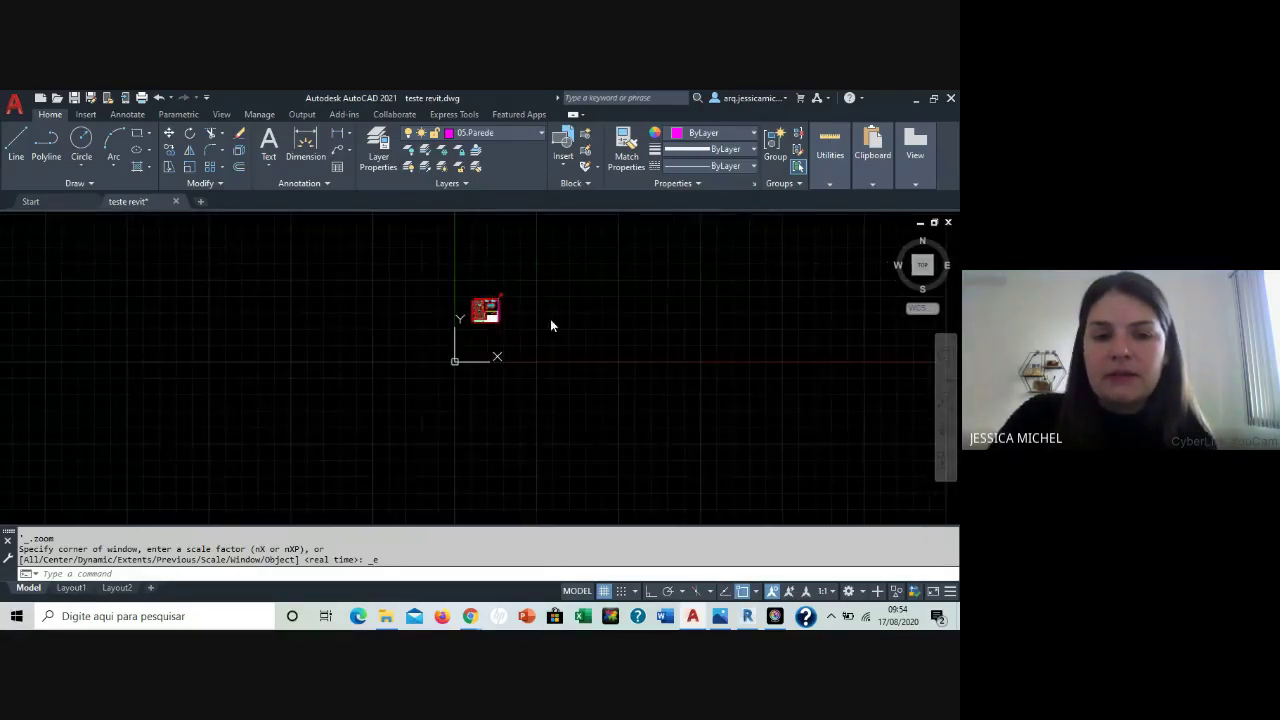
# Check the empty areas around the floor plan for stray objects using selection windows.
pyautogui.click(595, 415)
pyautogui.click(267, 335)
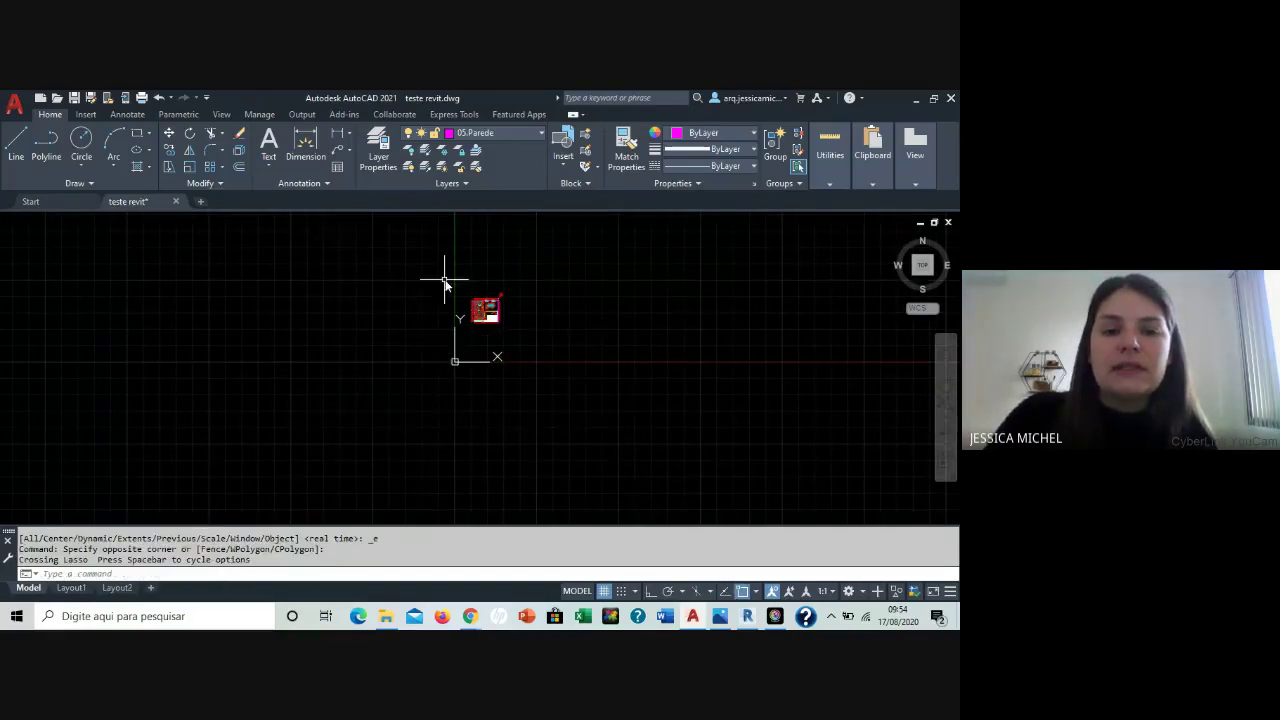
pyautogui.click(463, 254)
pyautogui.click(280, 424)
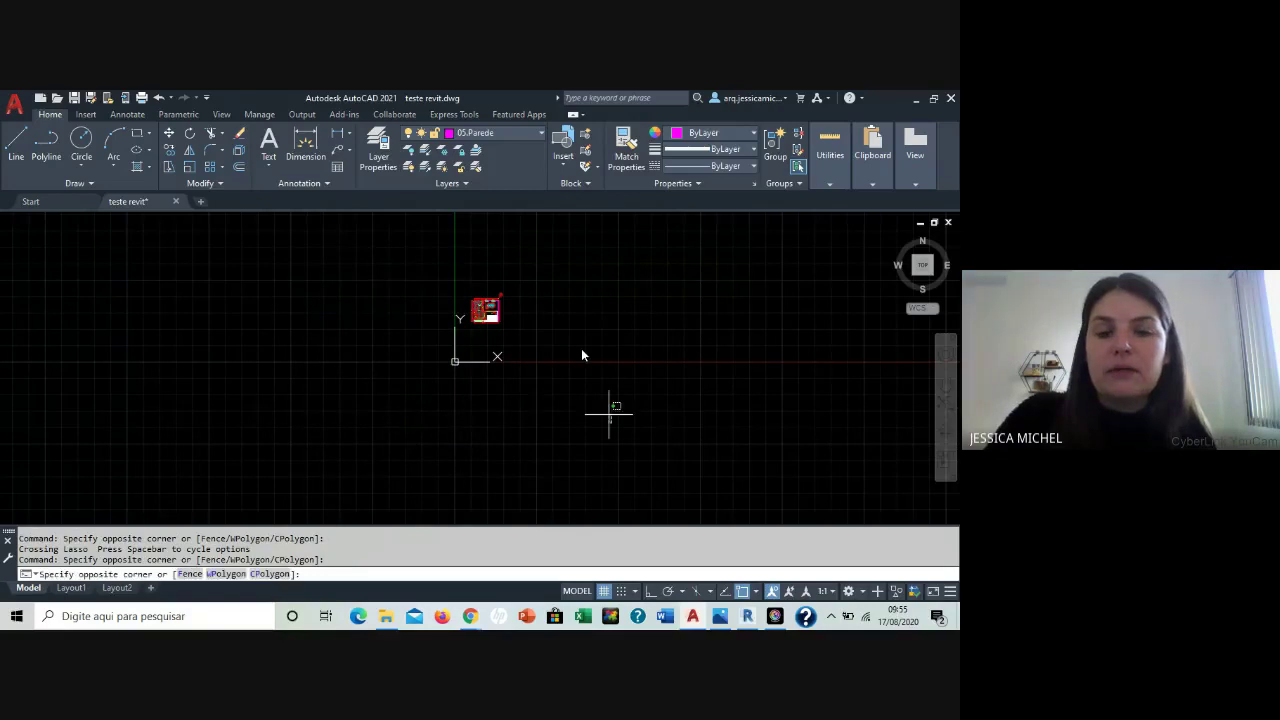
pyautogui.click(606, 422)
pyautogui.click(578, 262)
pyautogui.click(655, 278)
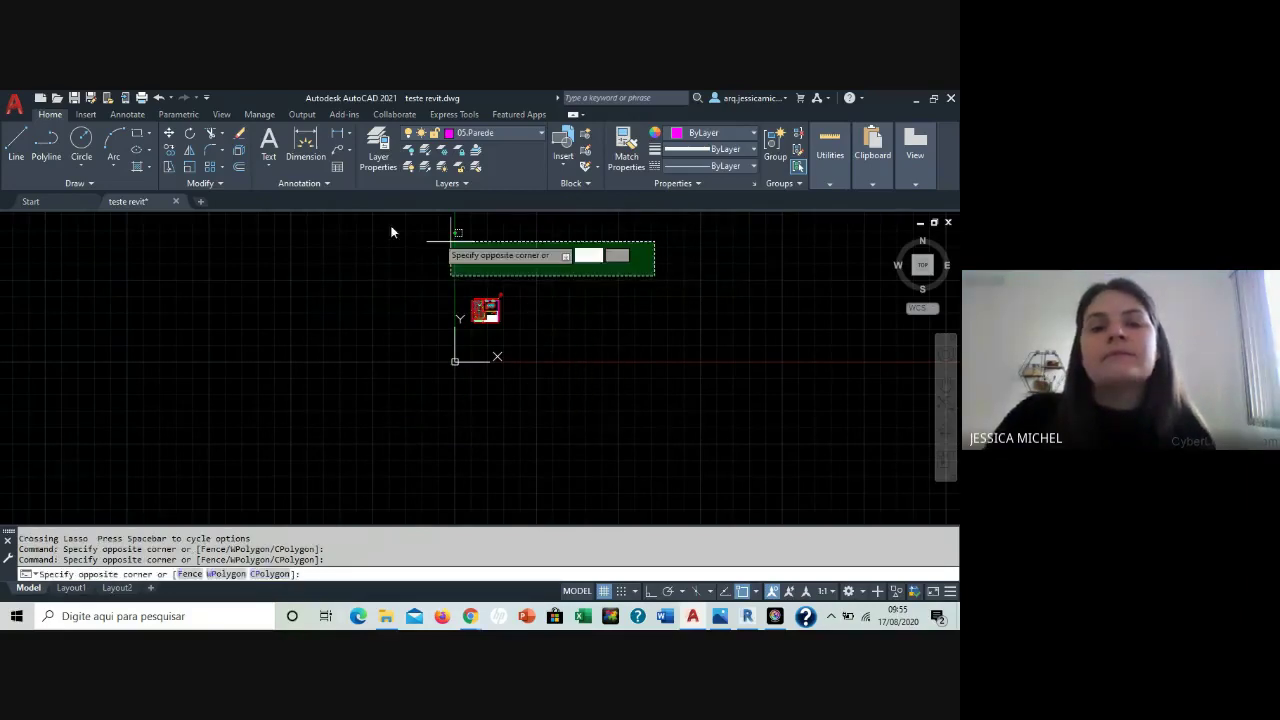
pyautogui.click(391, 231)
# Delete all the plants from the front planter below the party room, leaving its hatch in place.
pyautogui.scroll(8, 489, 322)
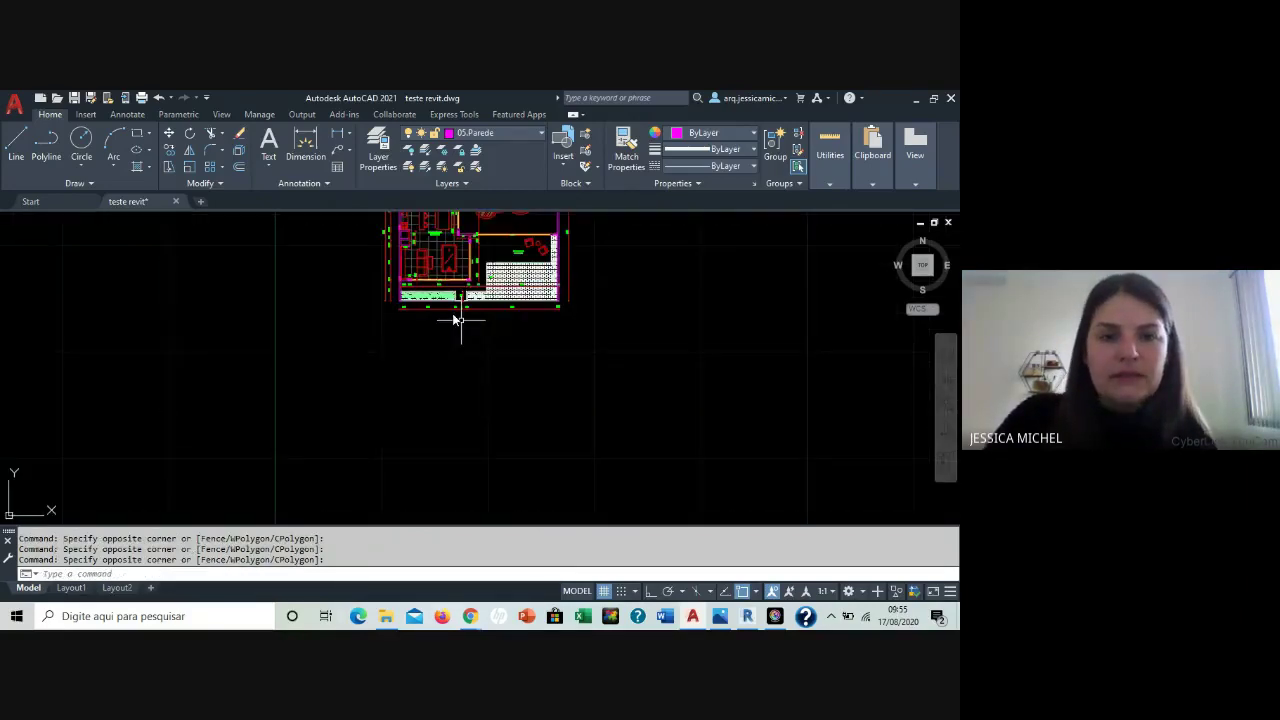
pyautogui.scroll(6, 437, 297)
pyautogui.click(443, 307)
pyautogui.scroll(-4, 617, 348)
pyautogui.click(515, 342)
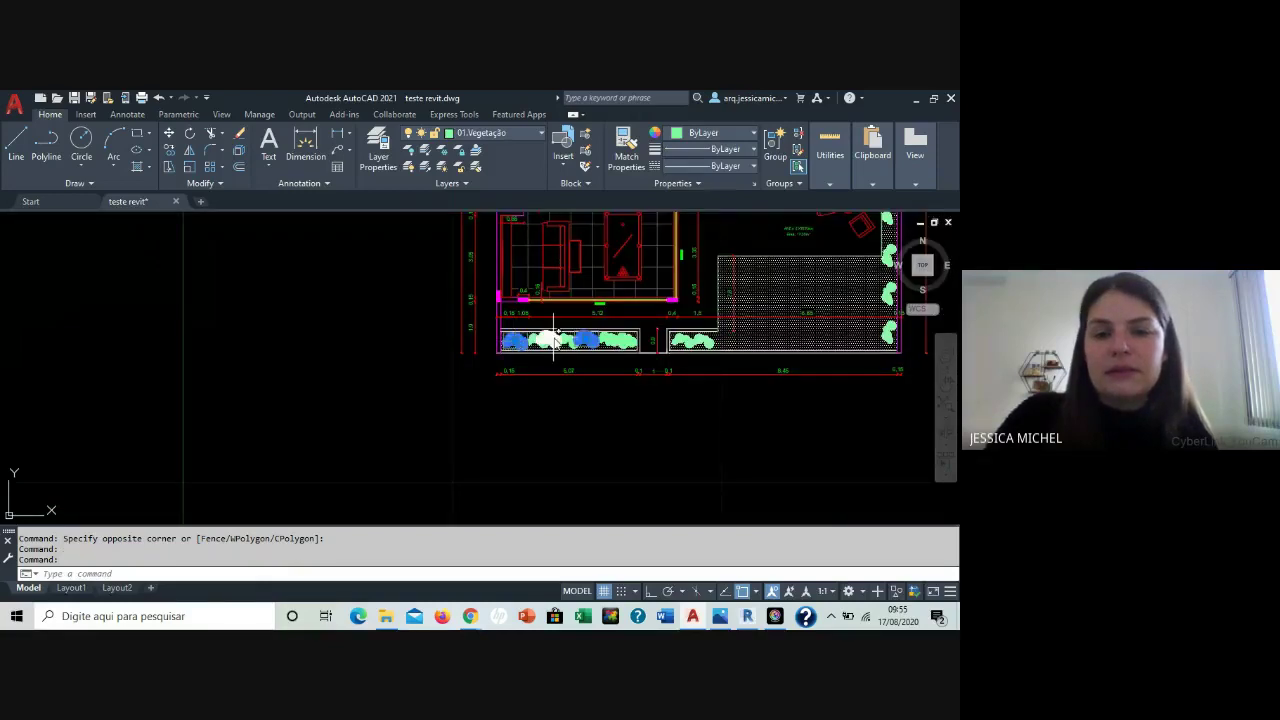
pyautogui.click(553, 340)
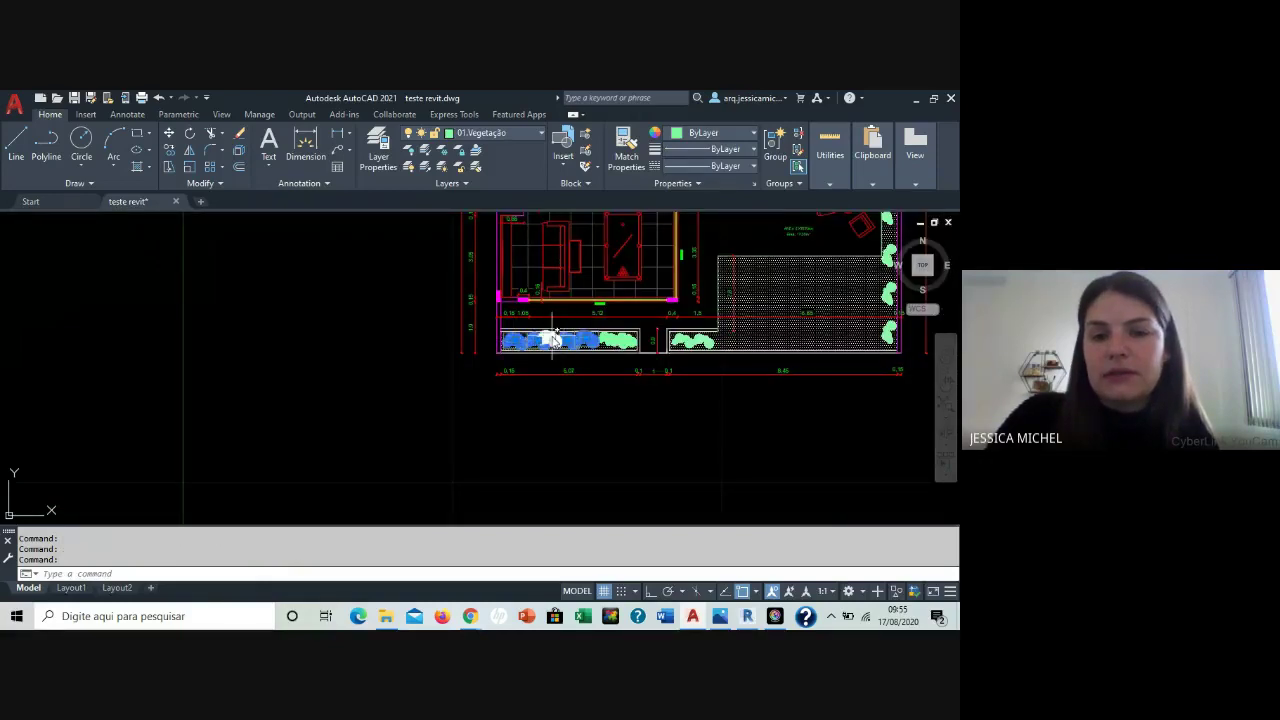
pyautogui.click(614, 342)
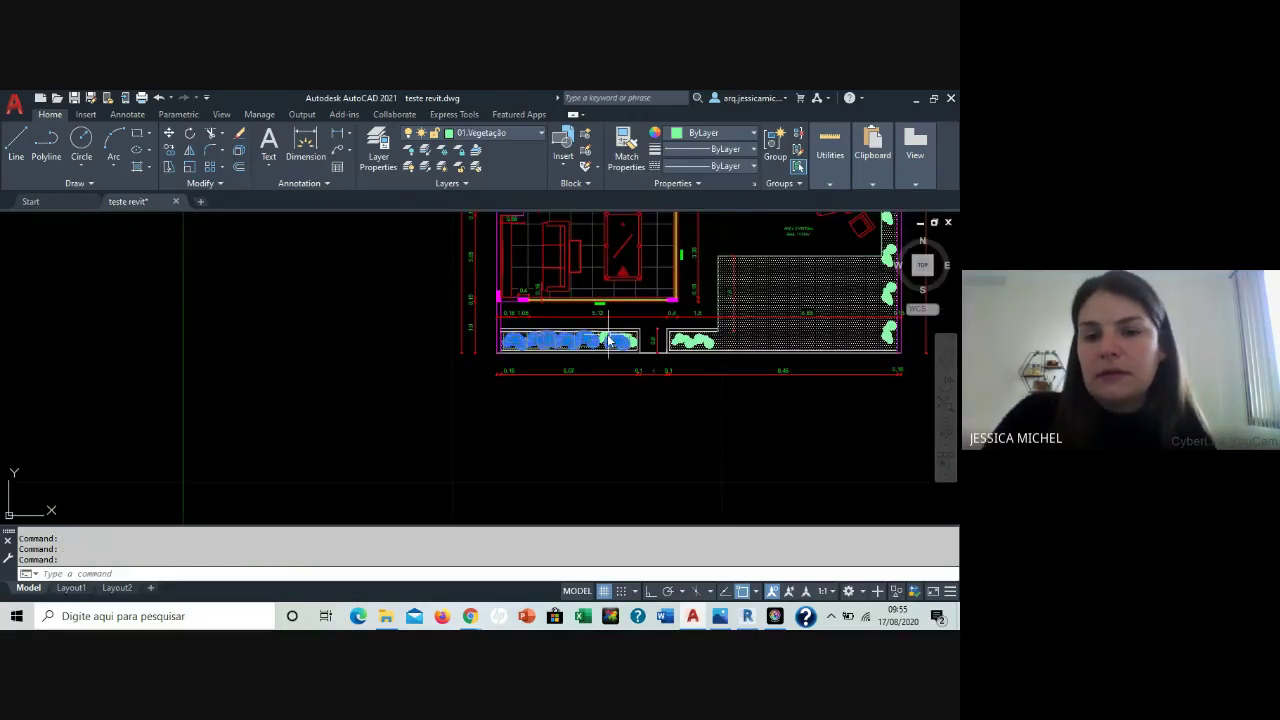
pyautogui.scroll(6, 608, 342)
pyautogui.click(712, 356)
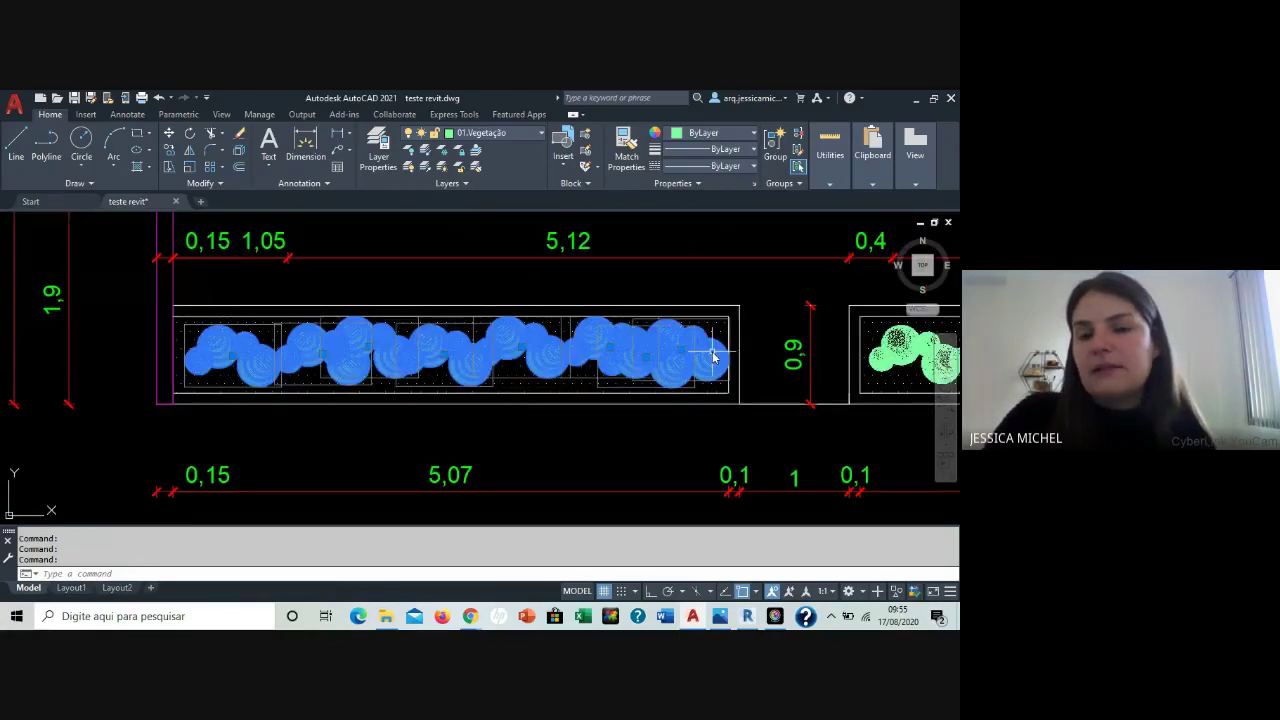
pyautogui.scroll(-5, 713, 354)
pyautogui.moveTo(811, 357); pyautogui.dragTo(611, 349, button='middle')
pyautogui.click(614, 349)
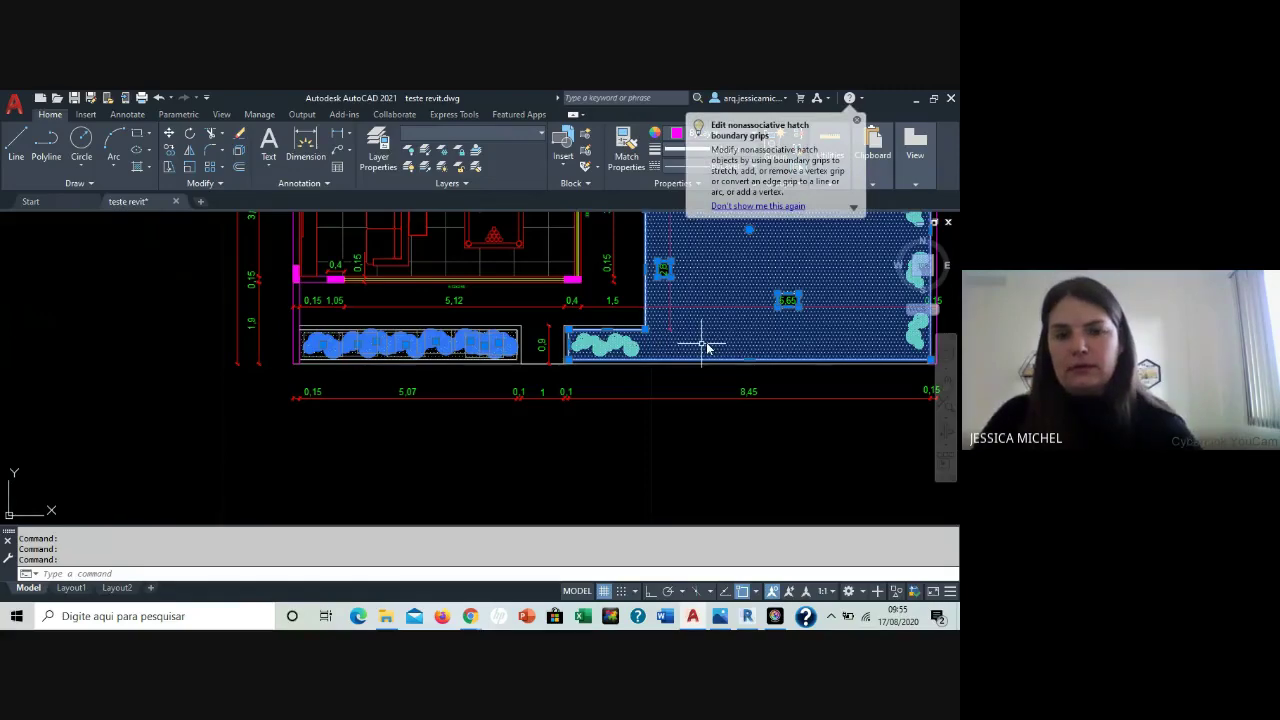
pyautogui.keyDown('shift'); pyautogui.click(707, 347); pyautogui.keyUp('shift')
pyautogui.press('Delete')
# Delete the plants in the front planter beside the entrance and the large dotted hatch covering the garden.
pyautogui.click(603, 348)
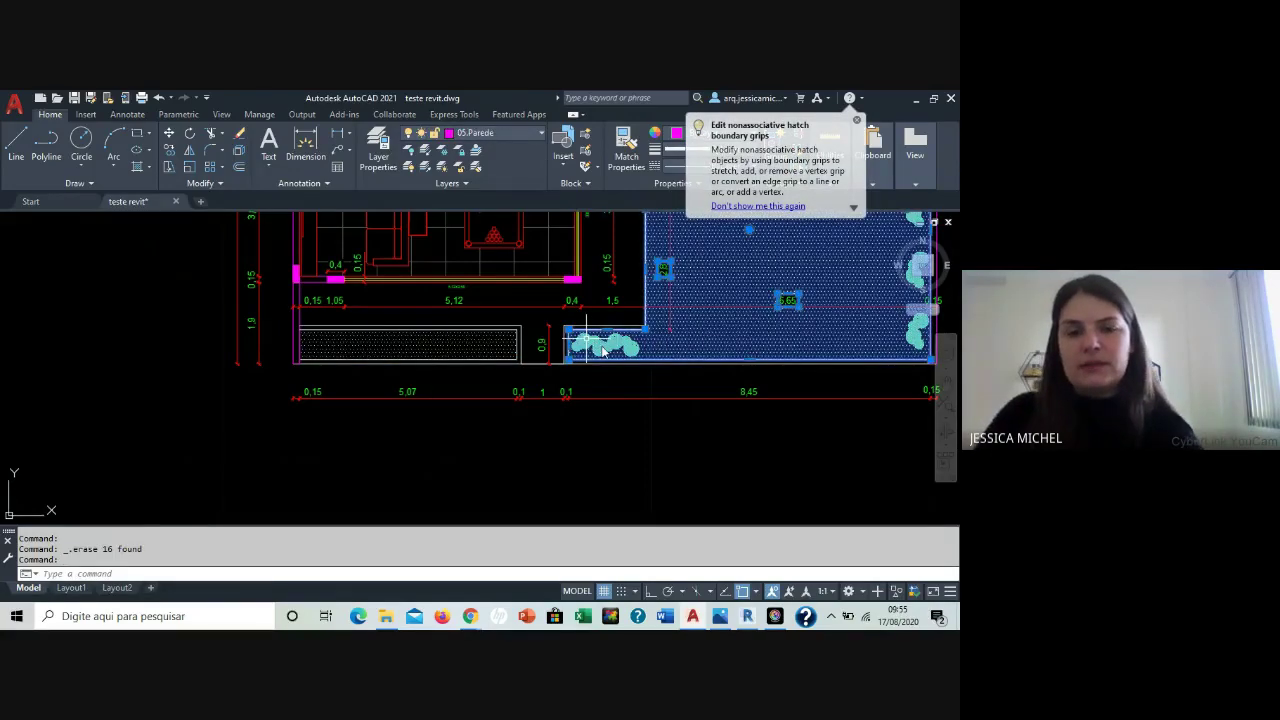
pyautogui.scroll(4, 603, 348)
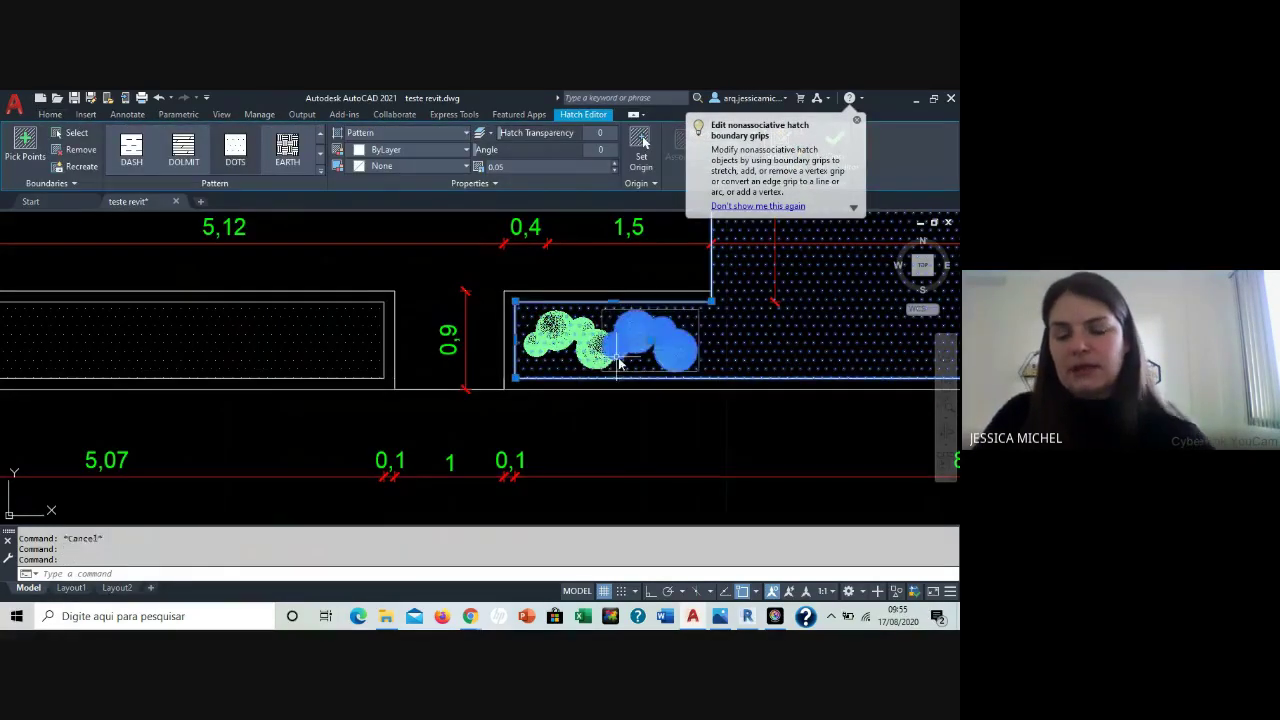
pyautogui.click(617, 357)
pyautogui.press('Delete')
pyautogui.click(585, 329)
pyautogui.press('Delete')
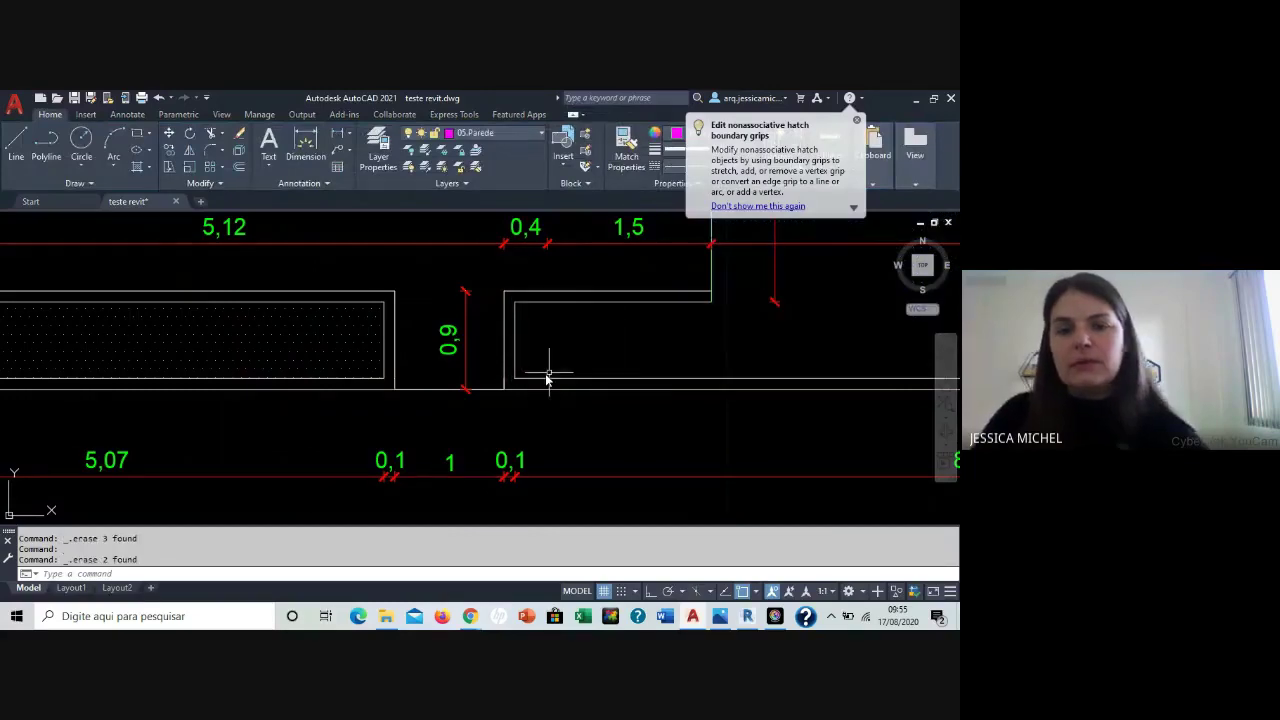
# Delete the column of plants along the side wall next to the external area.
pyautogui.scroll(-4, 548, 378)
pyautogui.click(882, 292)
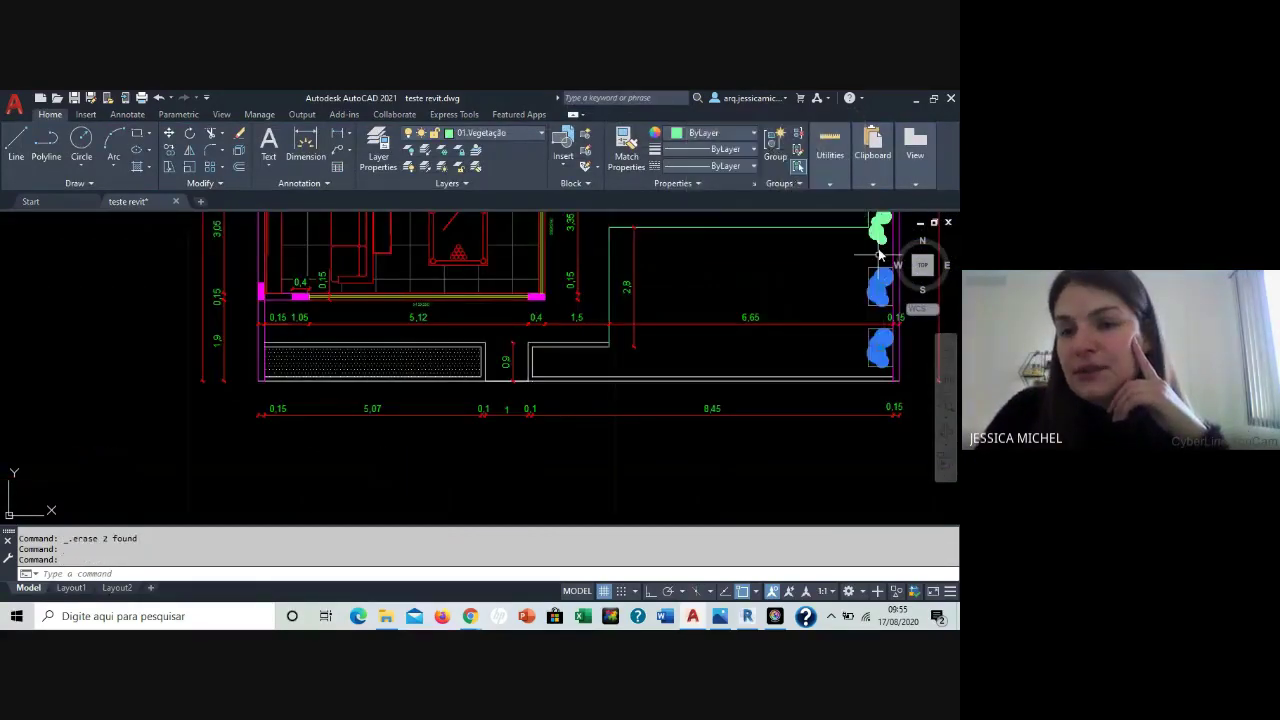
pyautogui.scroll(-4, 775, 343)
pyautogui.scroll(4, 775, 343)
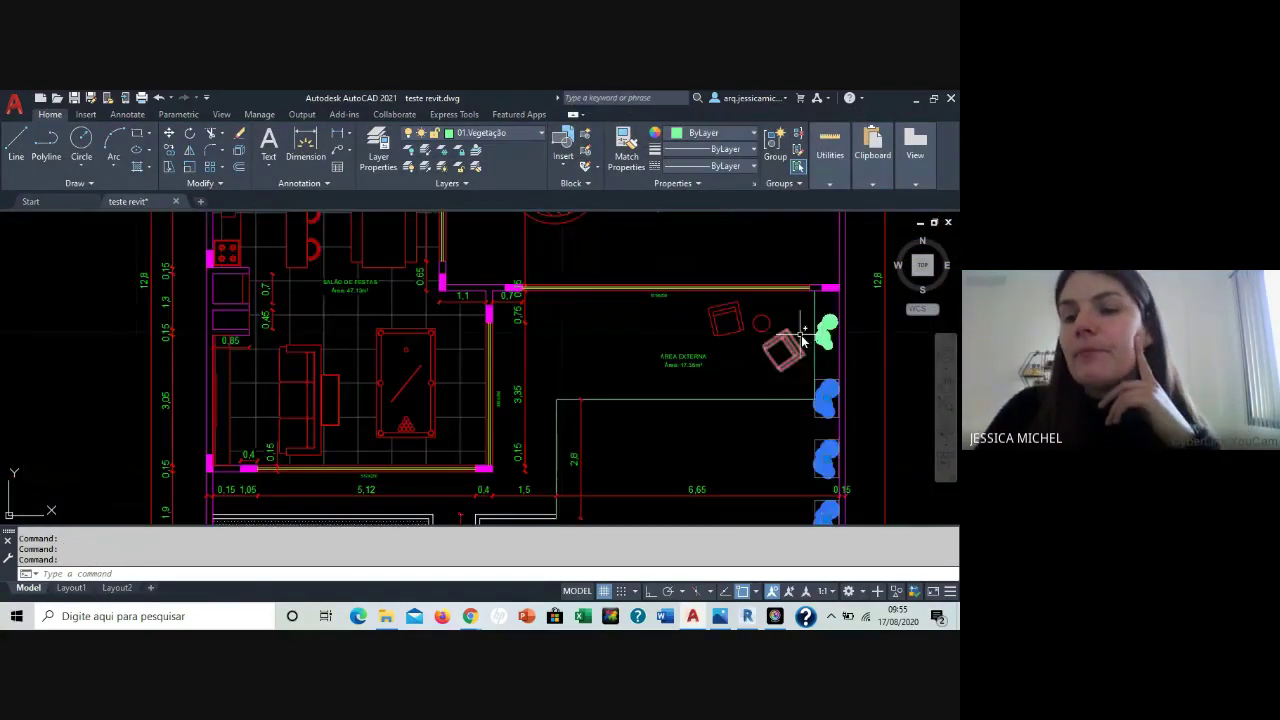
pyautogui.press('Delete')
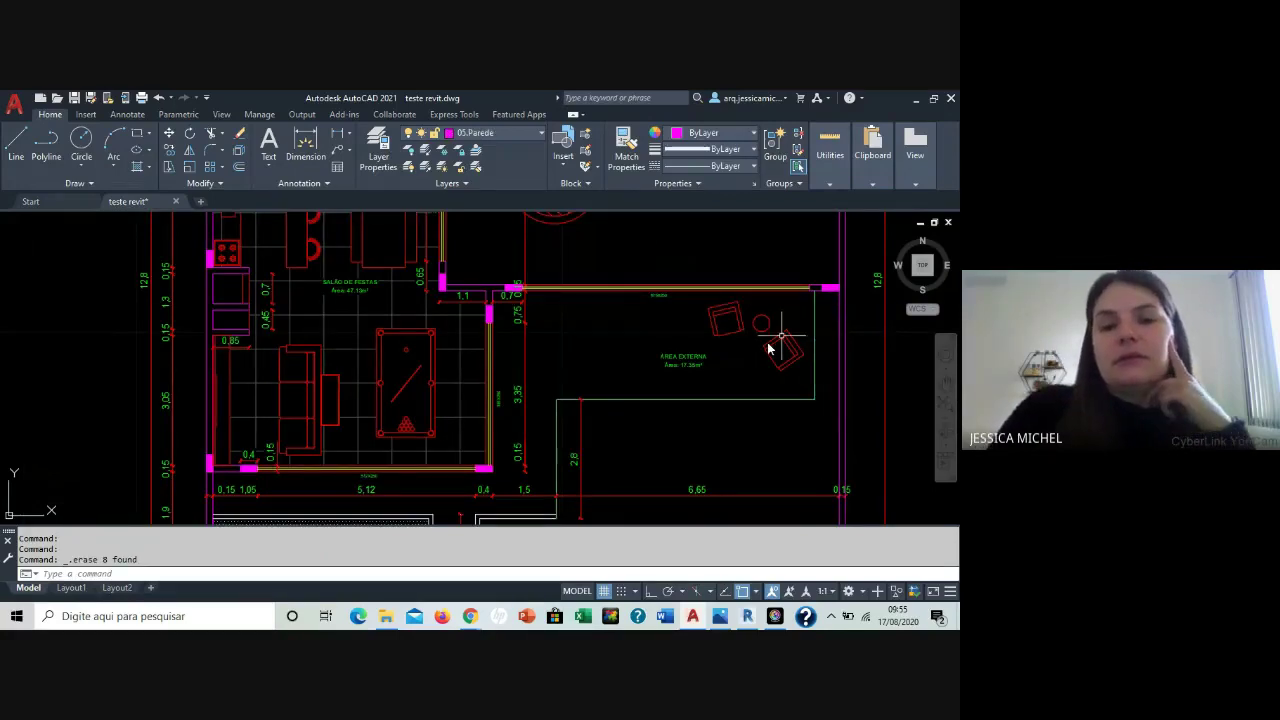
# Review the whole cleaned-up floor plan and save the teste revit drawing.
pyautogui.scroll(-4, 650, 360)
pyautogui.moveTo(535, 372); pyautogui.dragTo(498, 333, button='middle')
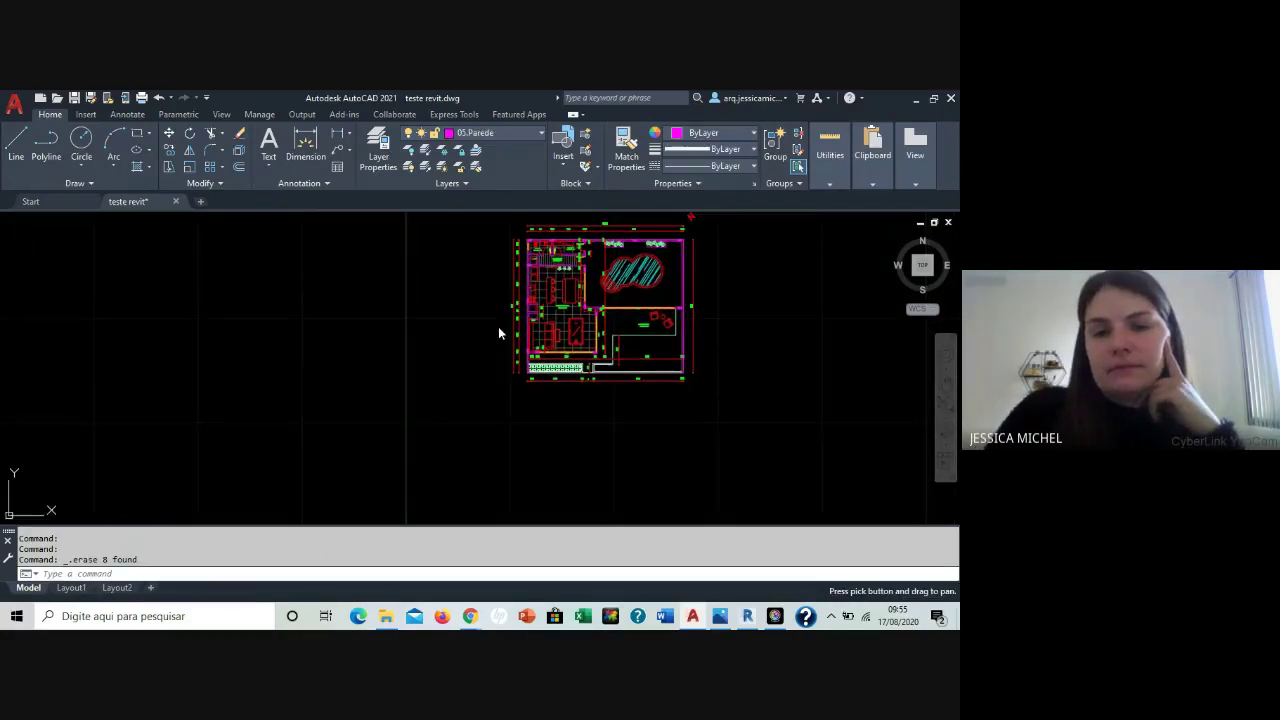
pyautogui.middleClick(498, 333)
pyautogui.middleClick(498, 333)
pyautogui.scroll(10, 506, 371)
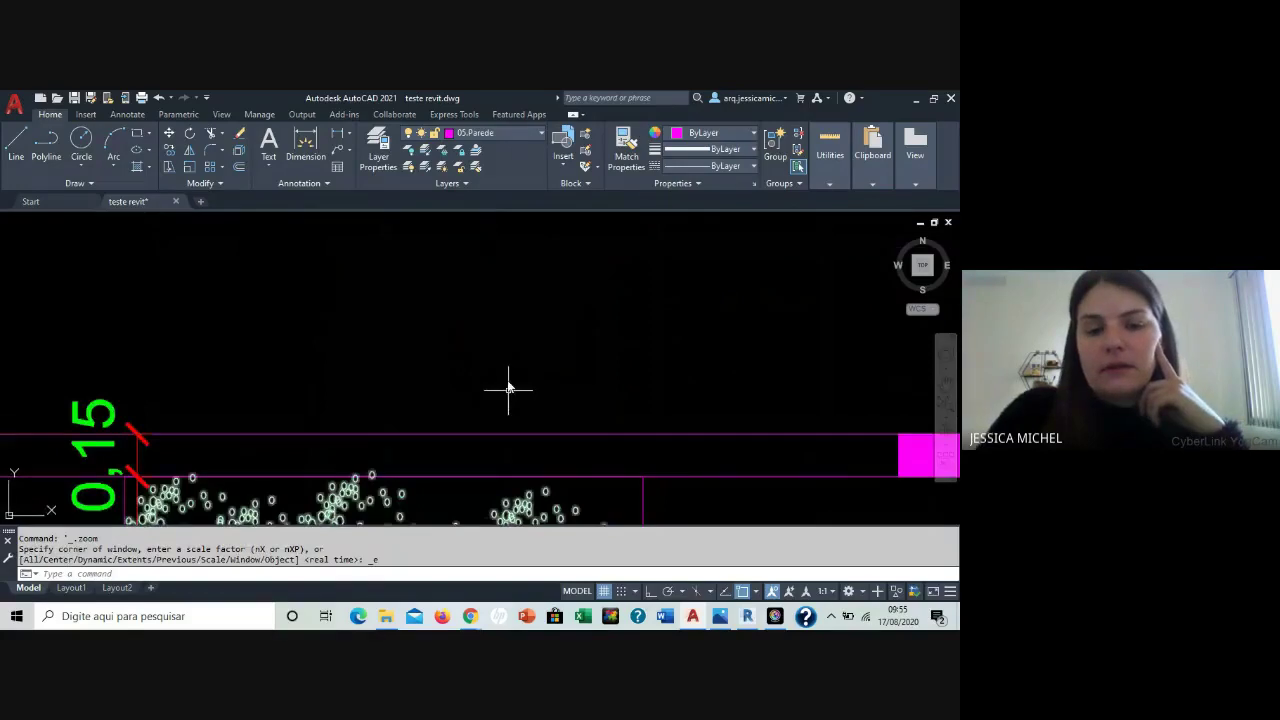
pyautogui.scroll(-10, 508, 388)
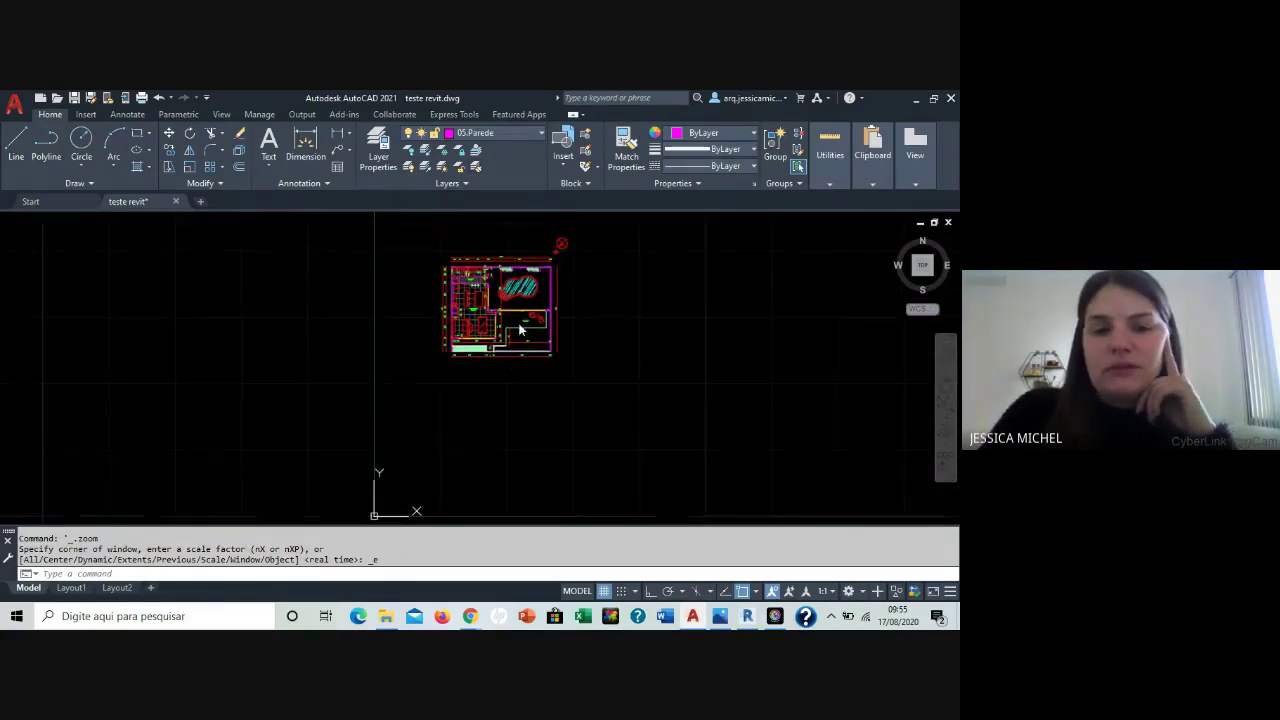
pyautogui.scroll(4, 591, 306)
pyautogui.scroll(1, 594, 313)
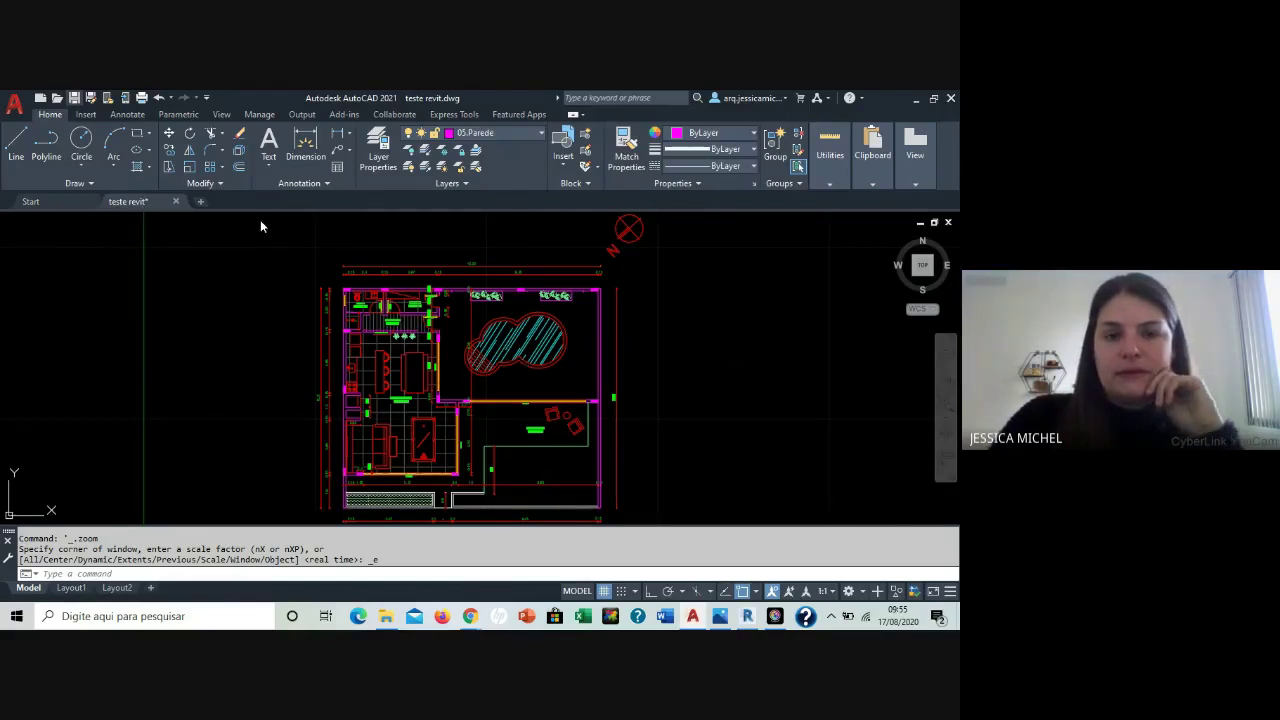
pyautogui.hotkey('ctrl', 's')
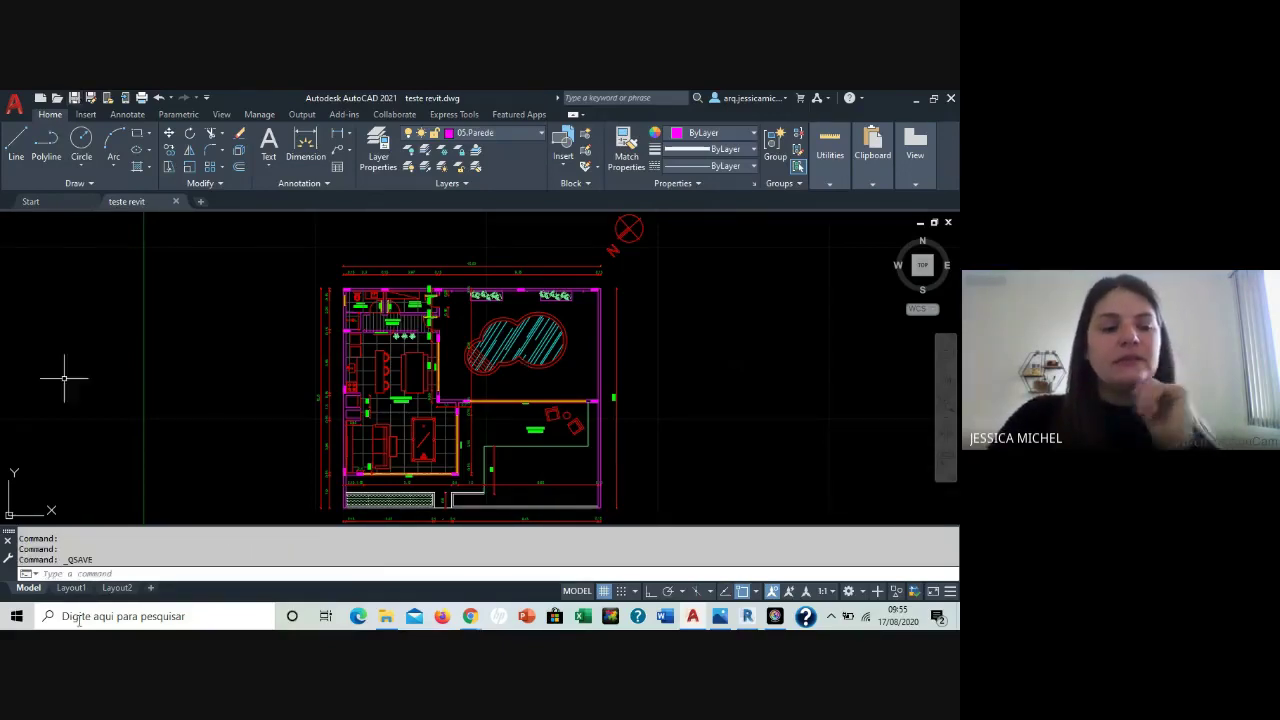
# Switch to Revit and inspect the linked floor plan in the TÉRREO view.
pyautogui.click(746, 616)
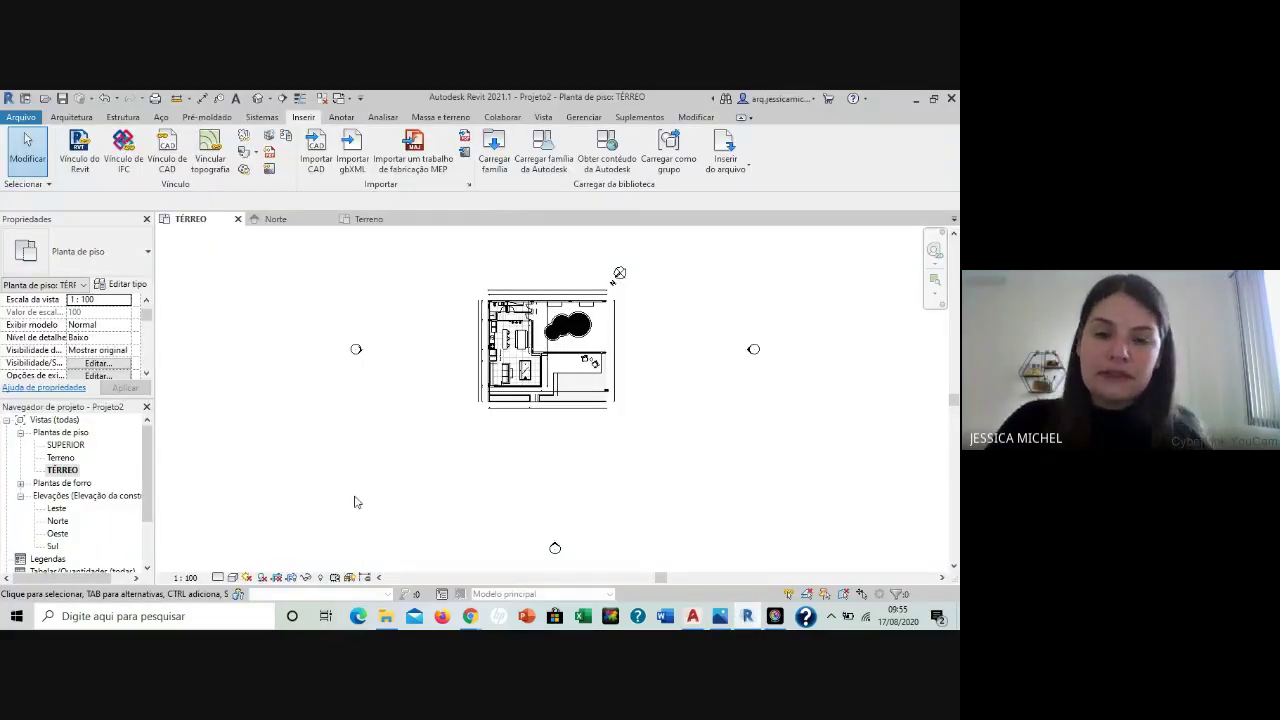
pyautogui.scroll(-2, 411, 437)
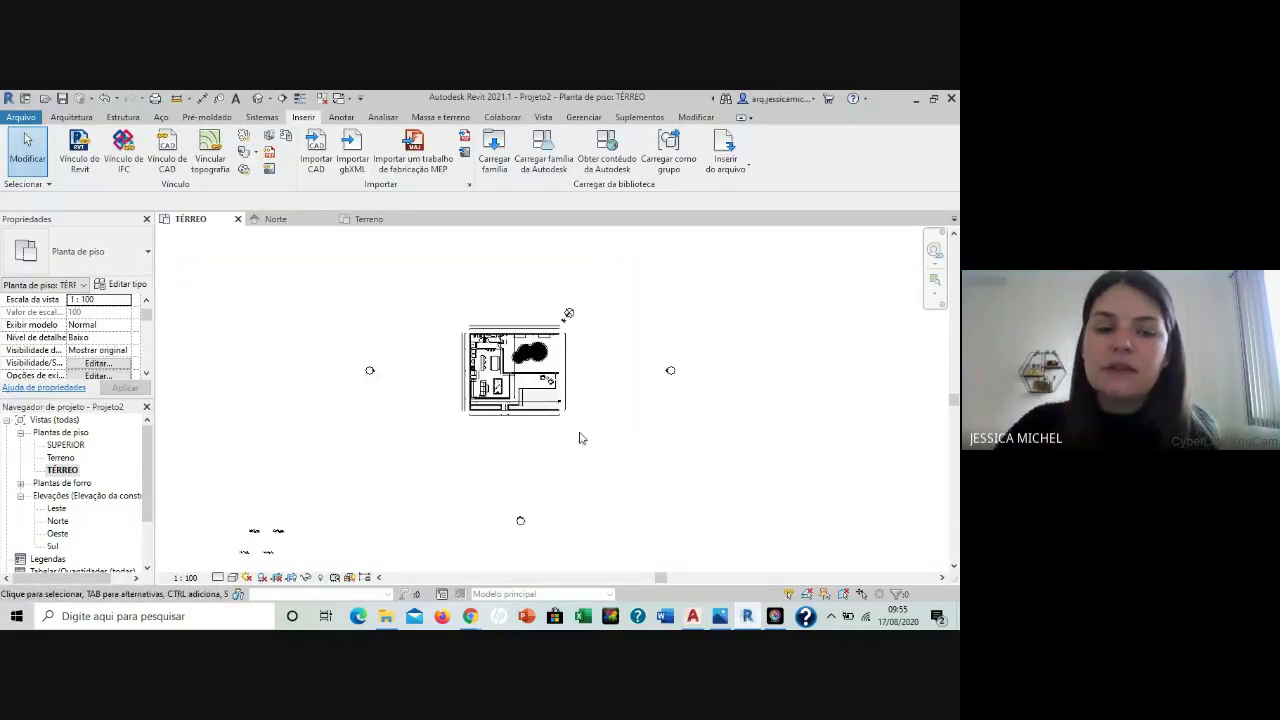
pyautogui.scroll(2, 597, 356)
pyautogui.scroll(1, 597, 356)
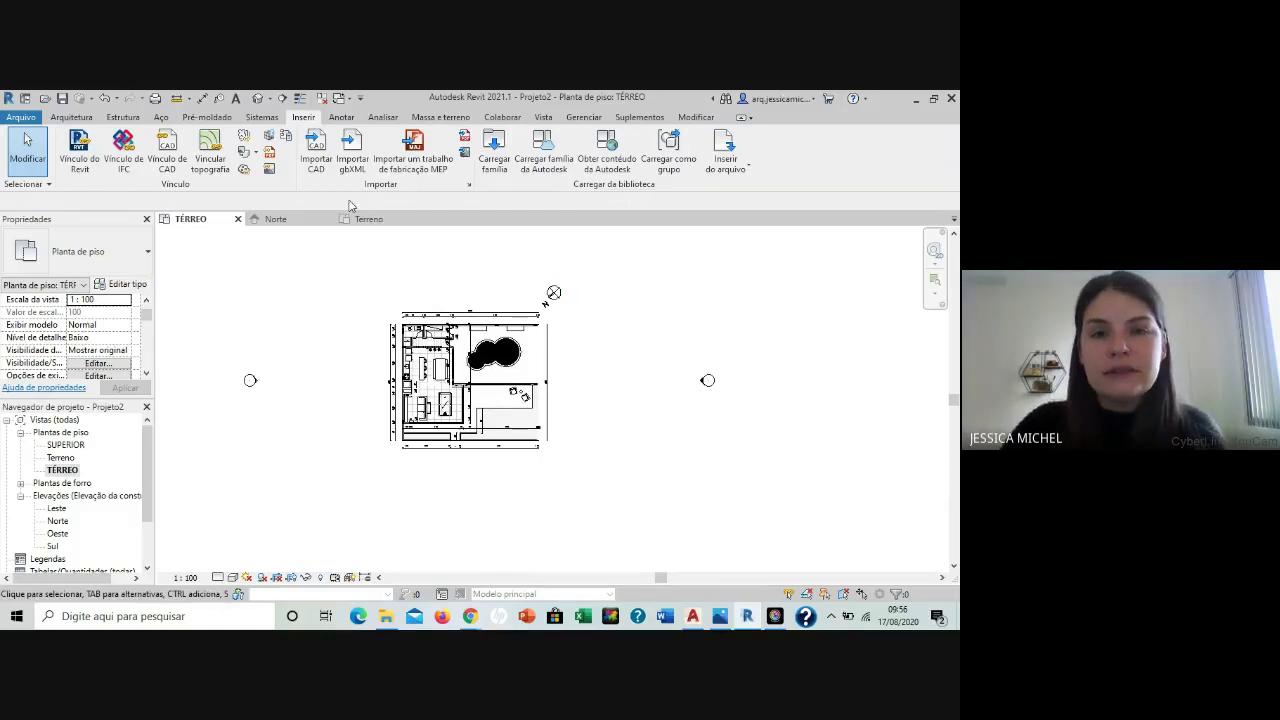
# Reload the teste revit.dwg CAD link through Gerenciar vínculos and inspect the updated plan in the TÉRREO view.
pyautogui.click(585, 118)
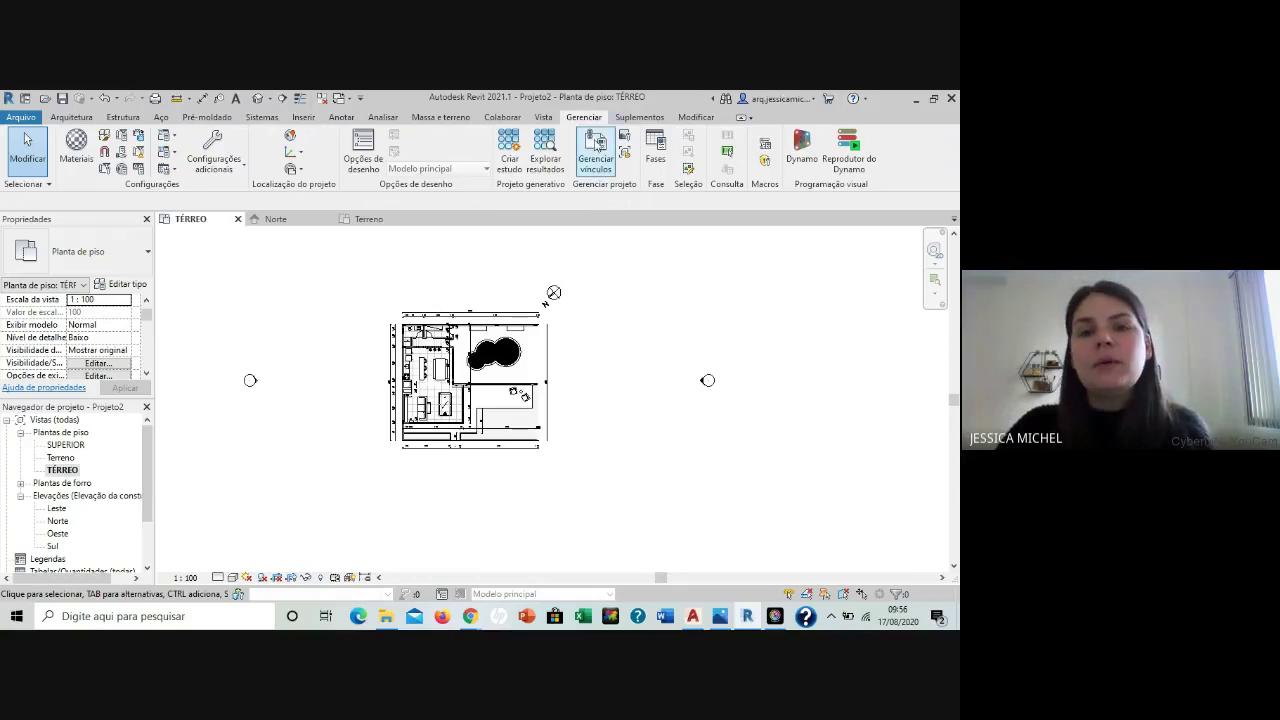
pyautogui.click(600, 164)
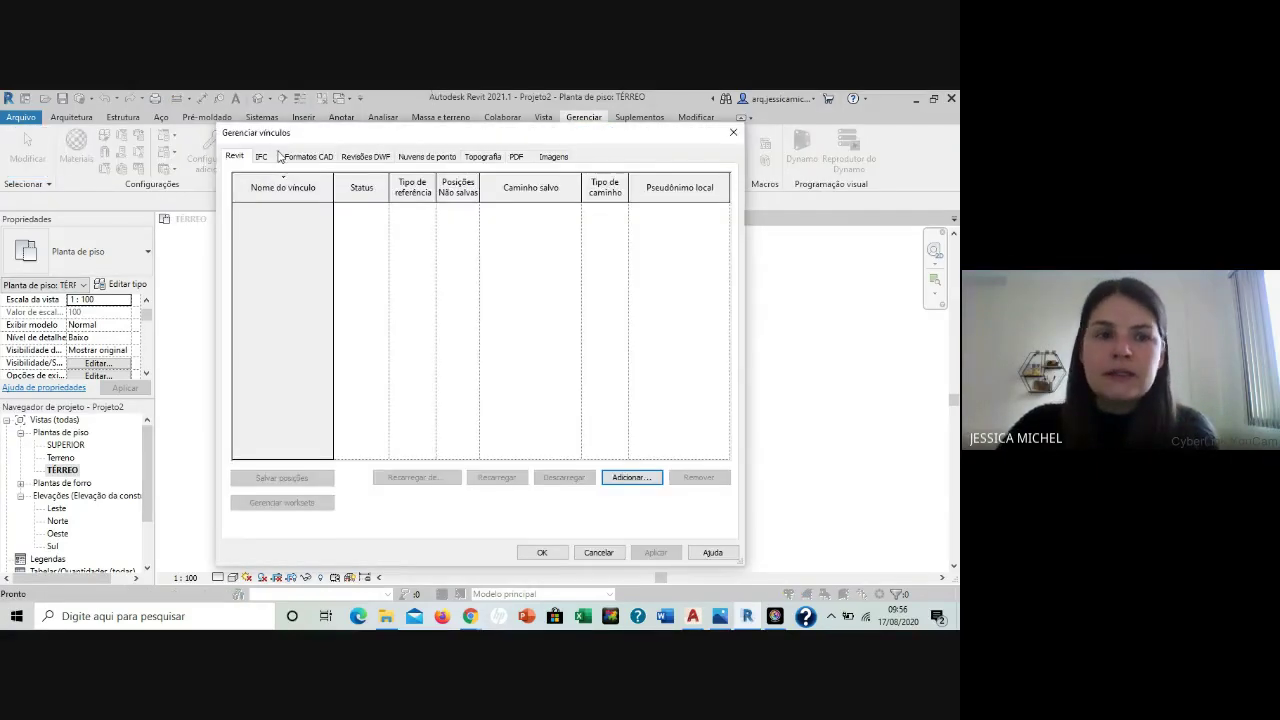
pyautogui.click(308, 157)
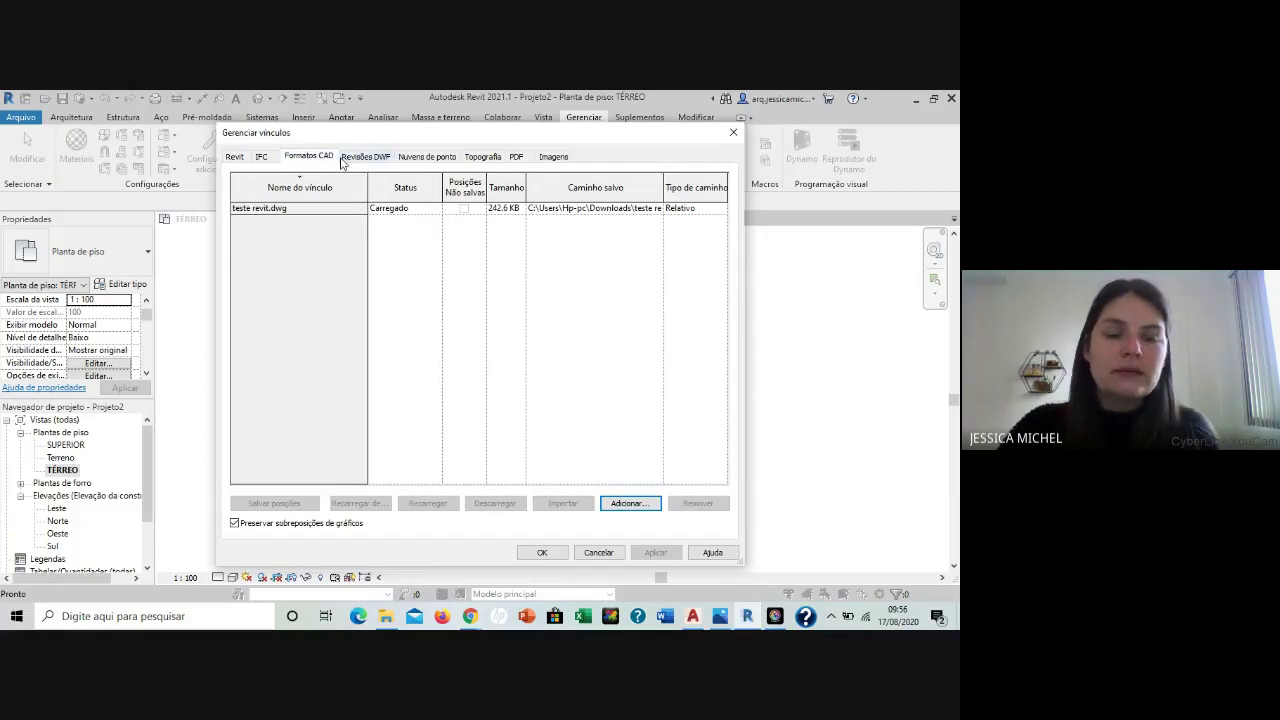
pyautogui.click(248, 208)
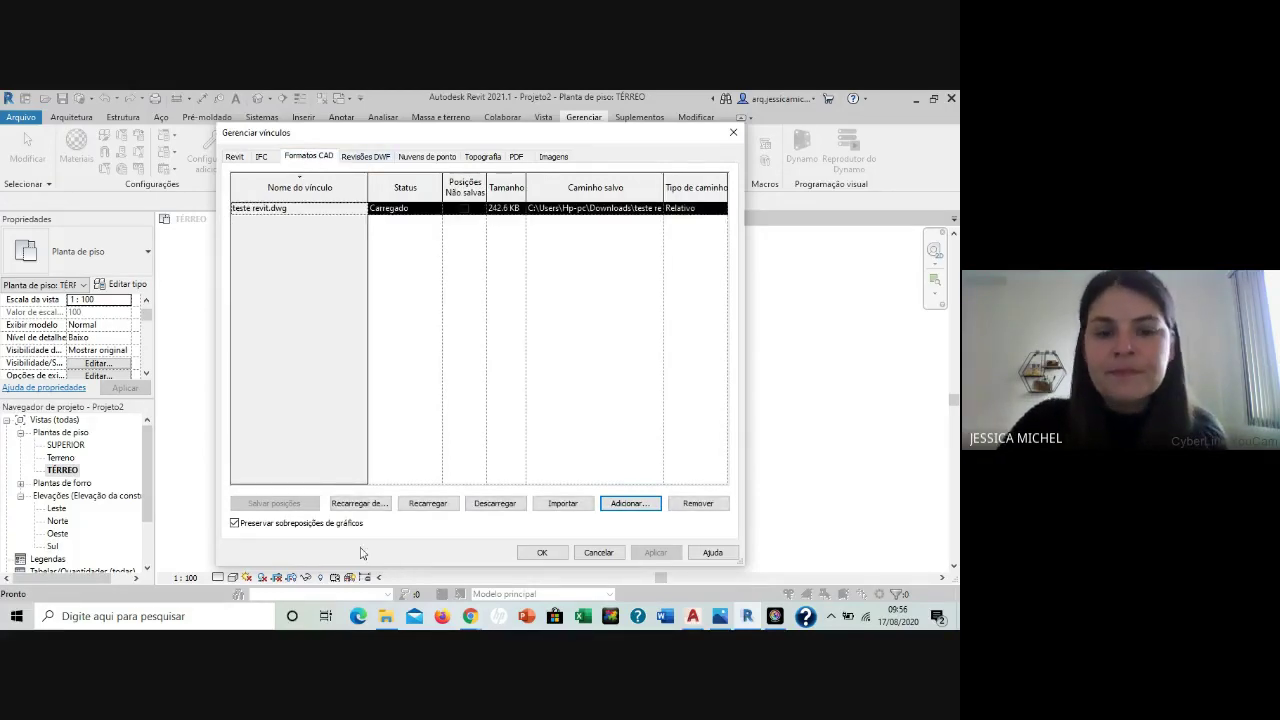
pyautogui.click(426, 505)
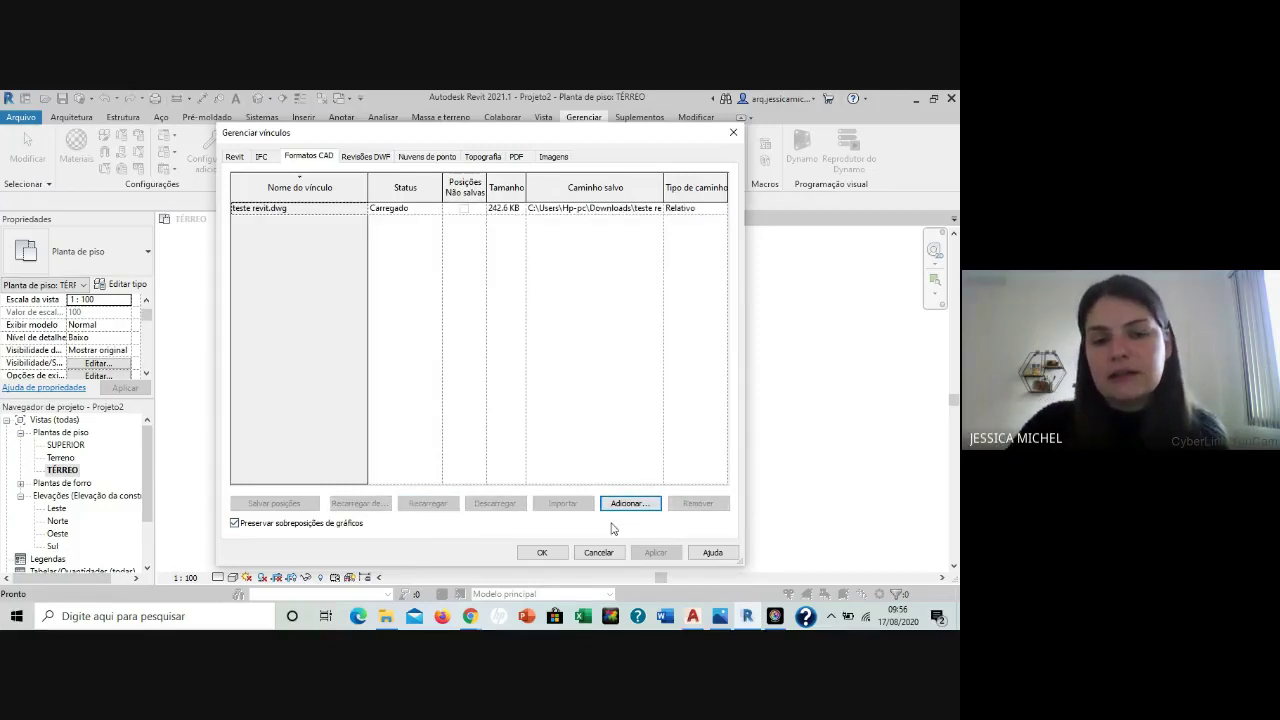
pyautogui.click(542, 552)
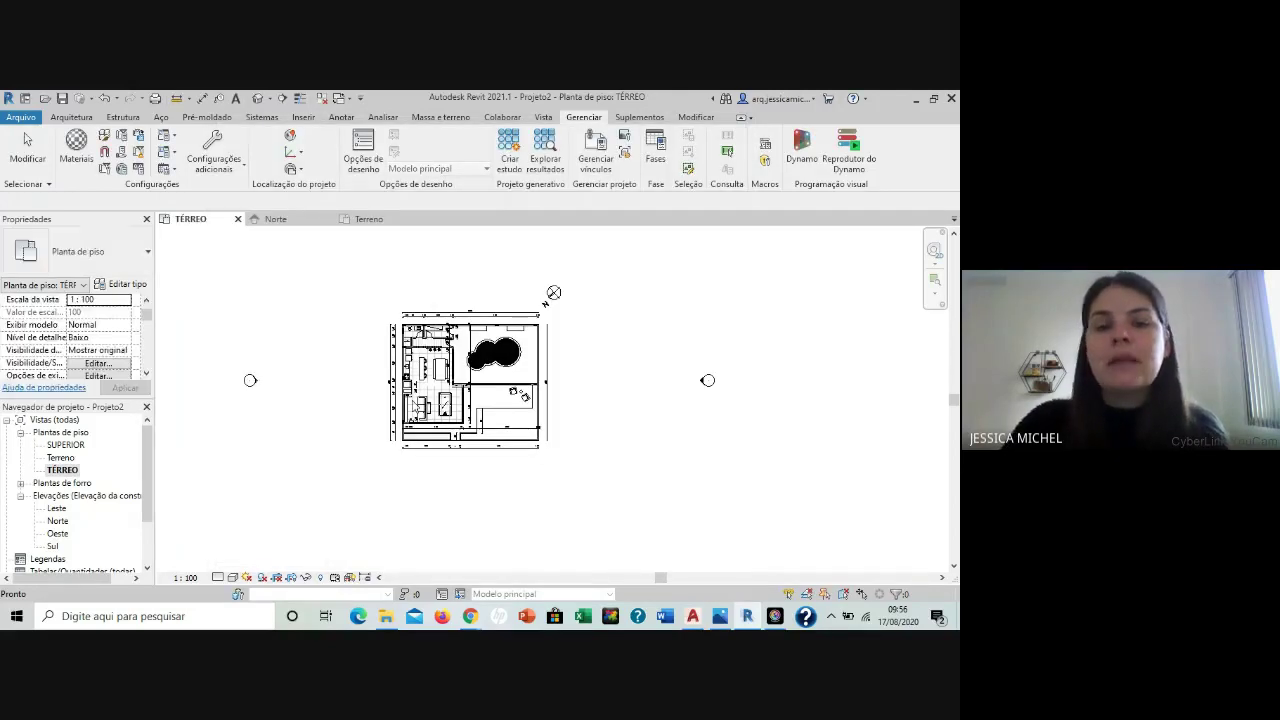
pyautogui.scroll(4, 533, 347)
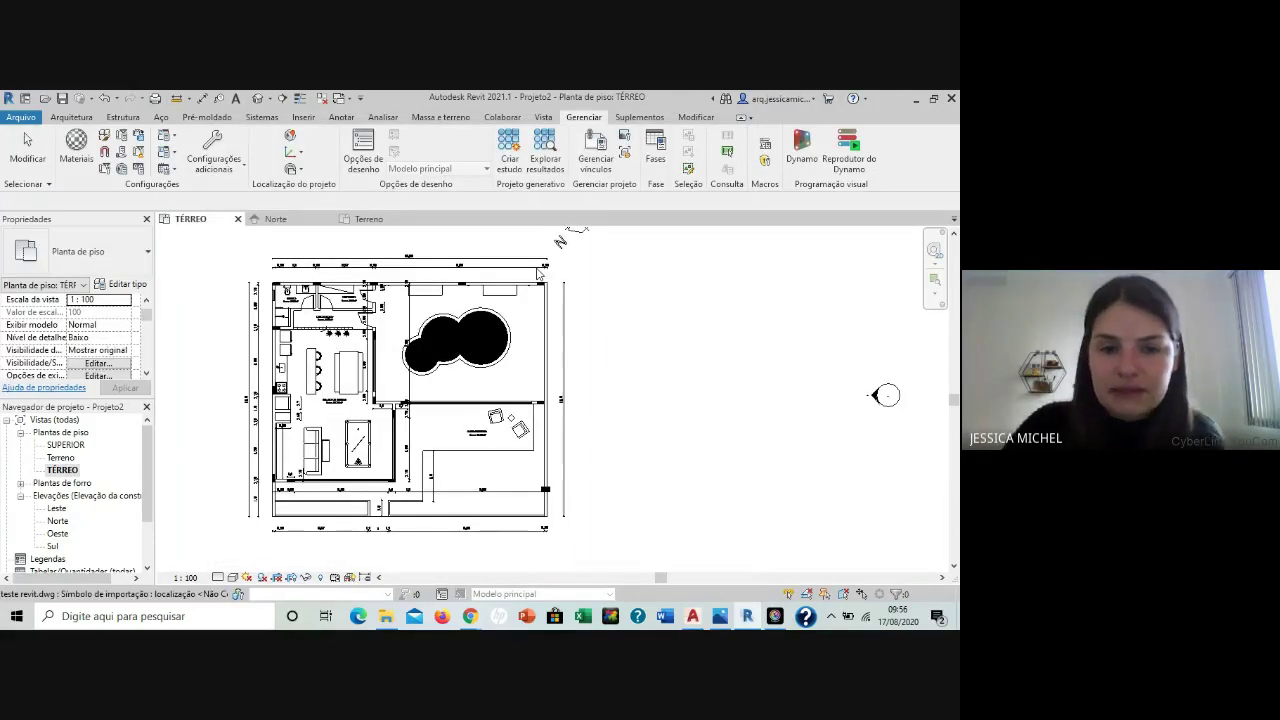
pyautogui.scroll(2, 300, 515)
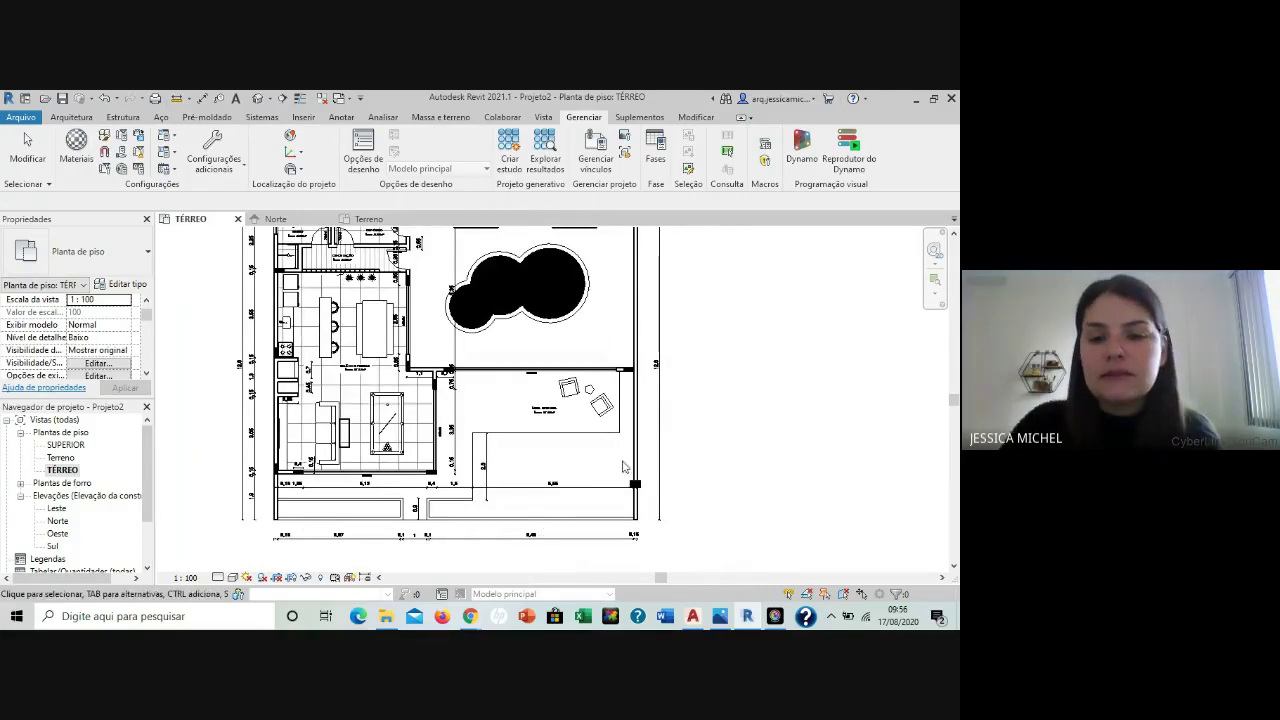
# Review the teste revit.dwg CAD link and its reload options in Gerenciar vínculos, keeping the link as it is.
pyautogui.scroll(-1, 632, 413)
pyautogui.scroll(-3, 625, 480)
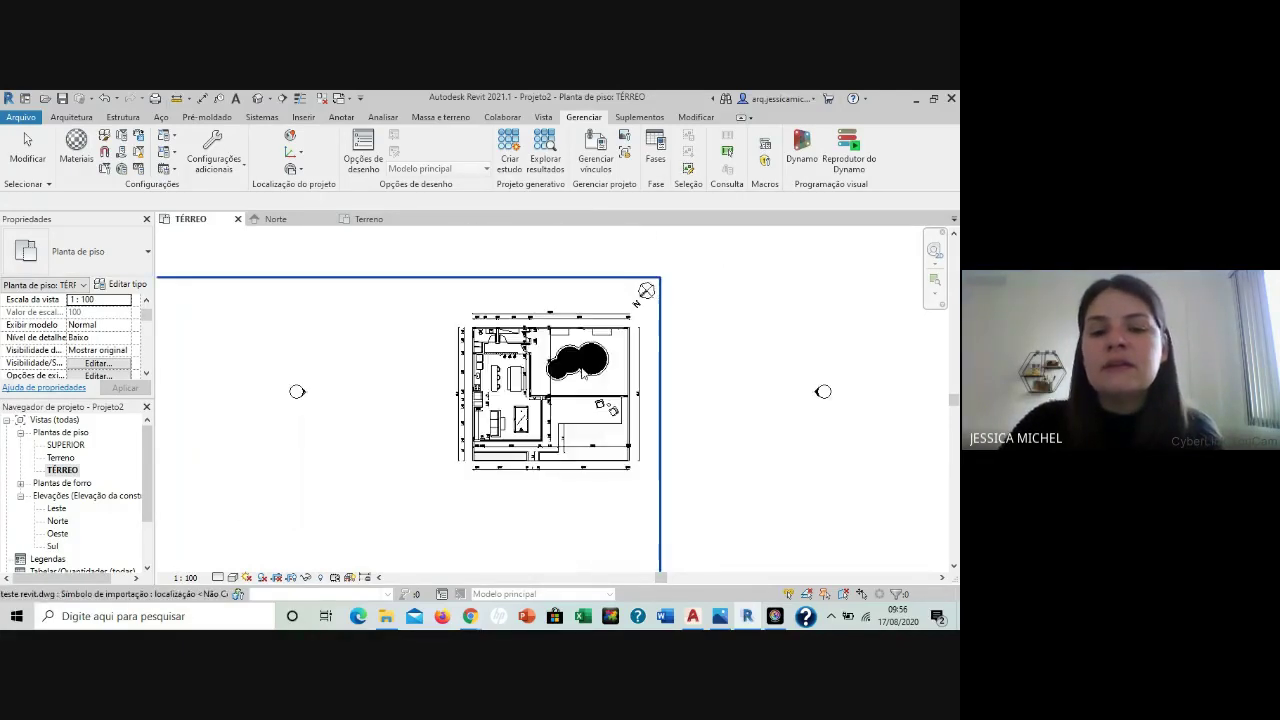
pyautogui.scroll(-2, 455, 360)
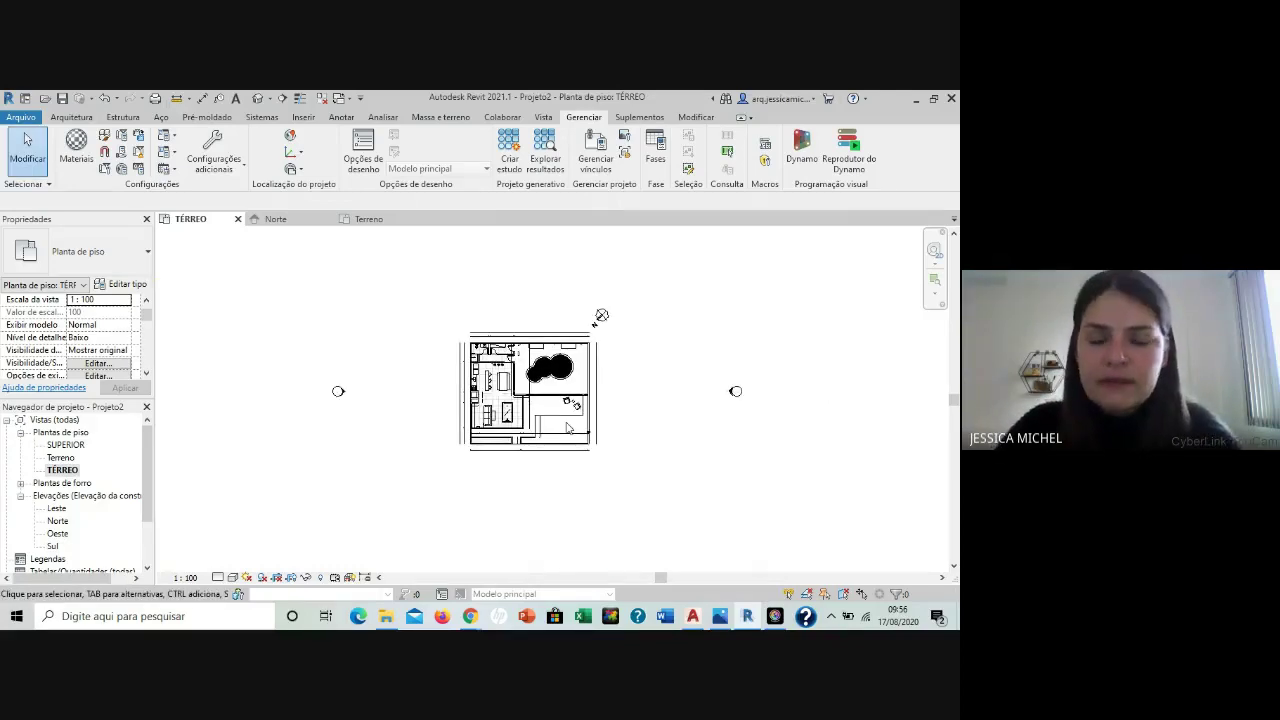
pyautogui.scroll(1, 586, 404)
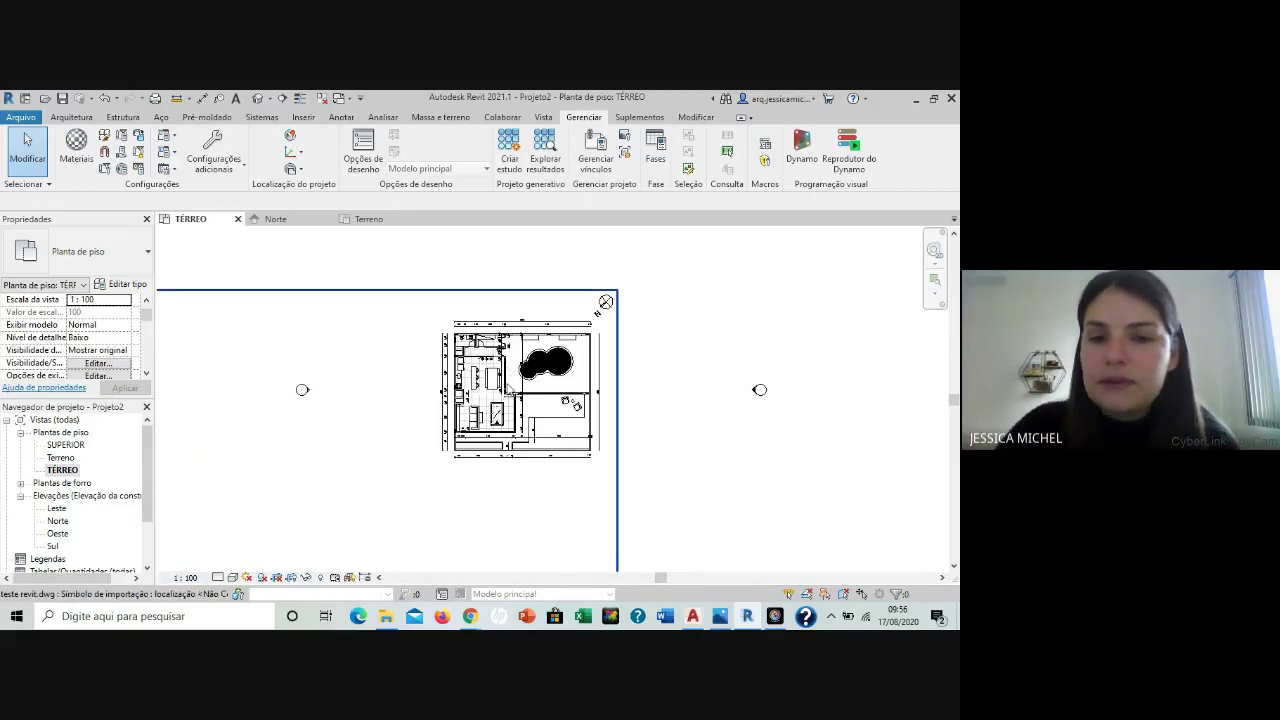
pyautogui.click(591, 162)
pyautogui.click(308, 156)
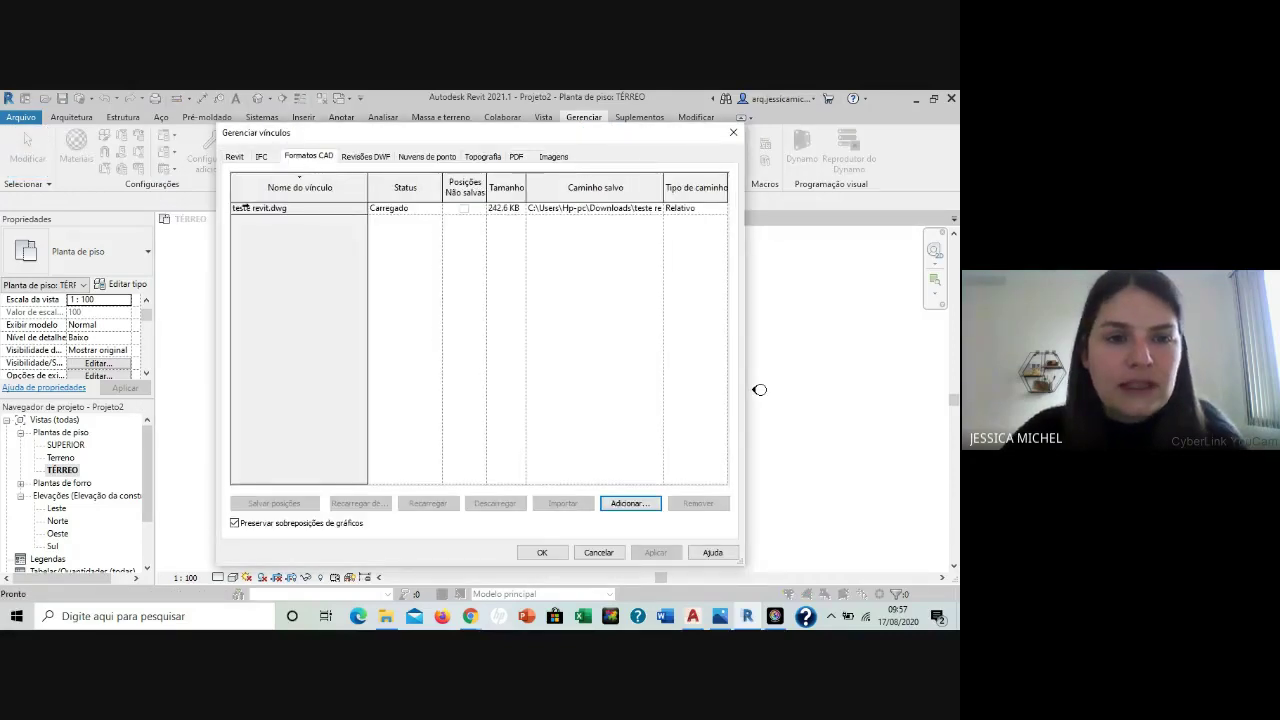
pyautogui.click(258, 208)
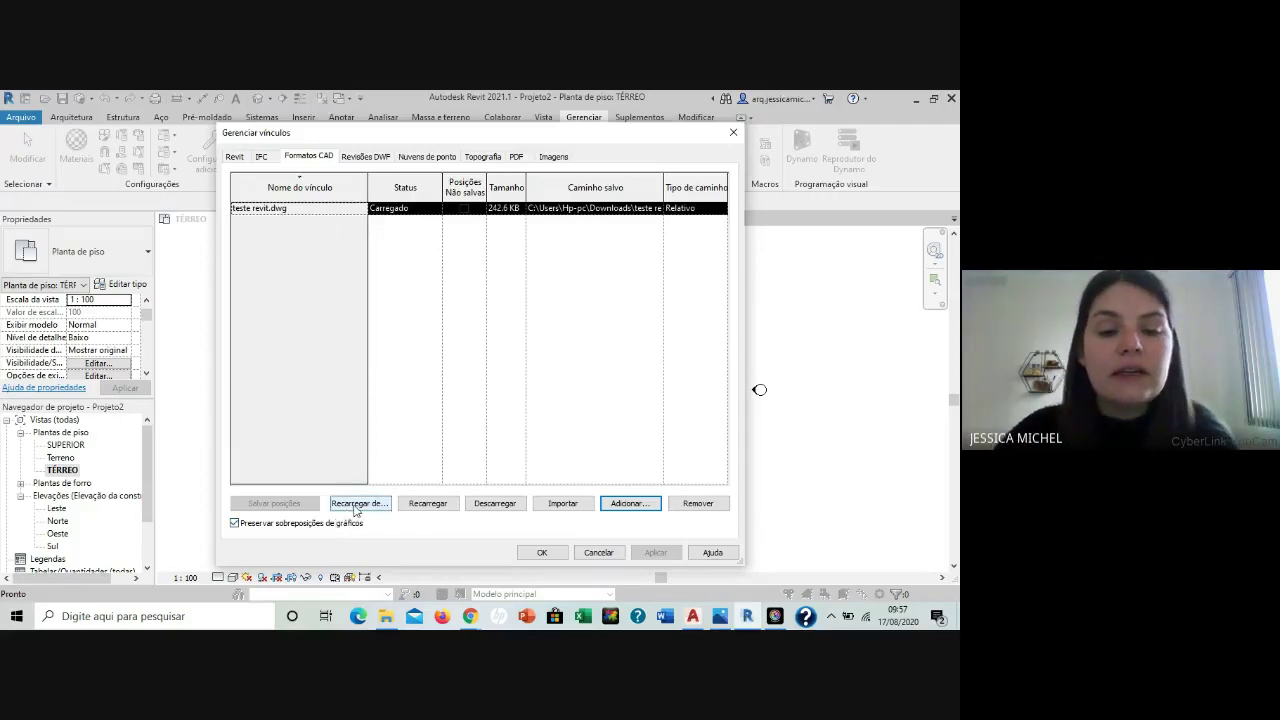
pyautogui.click(538, 552)
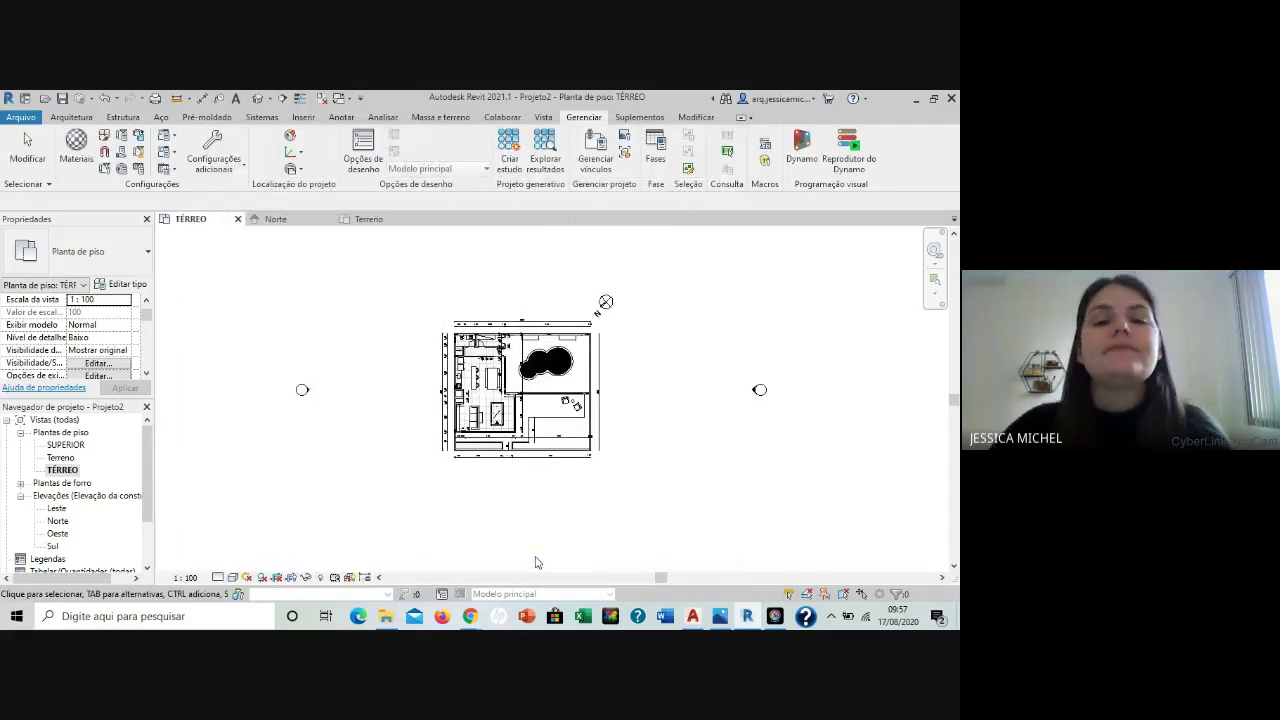
# Fit the whole TÉRREO view and examine where the linked floor plan sits relative to the elevation markers.
pyautogui.press('z')
pyautogui.press('f')
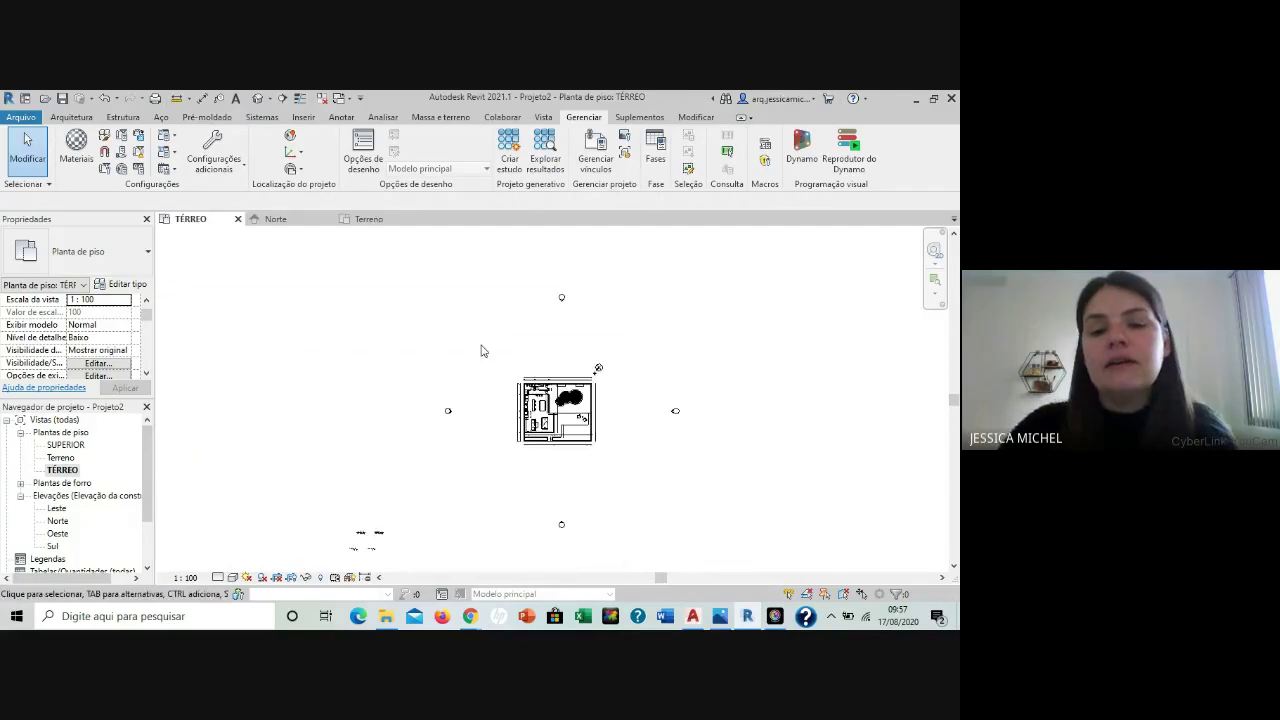
pyautogui.moveTo(617, 486); pyautogui.dragTo(573, 461, button='middle')
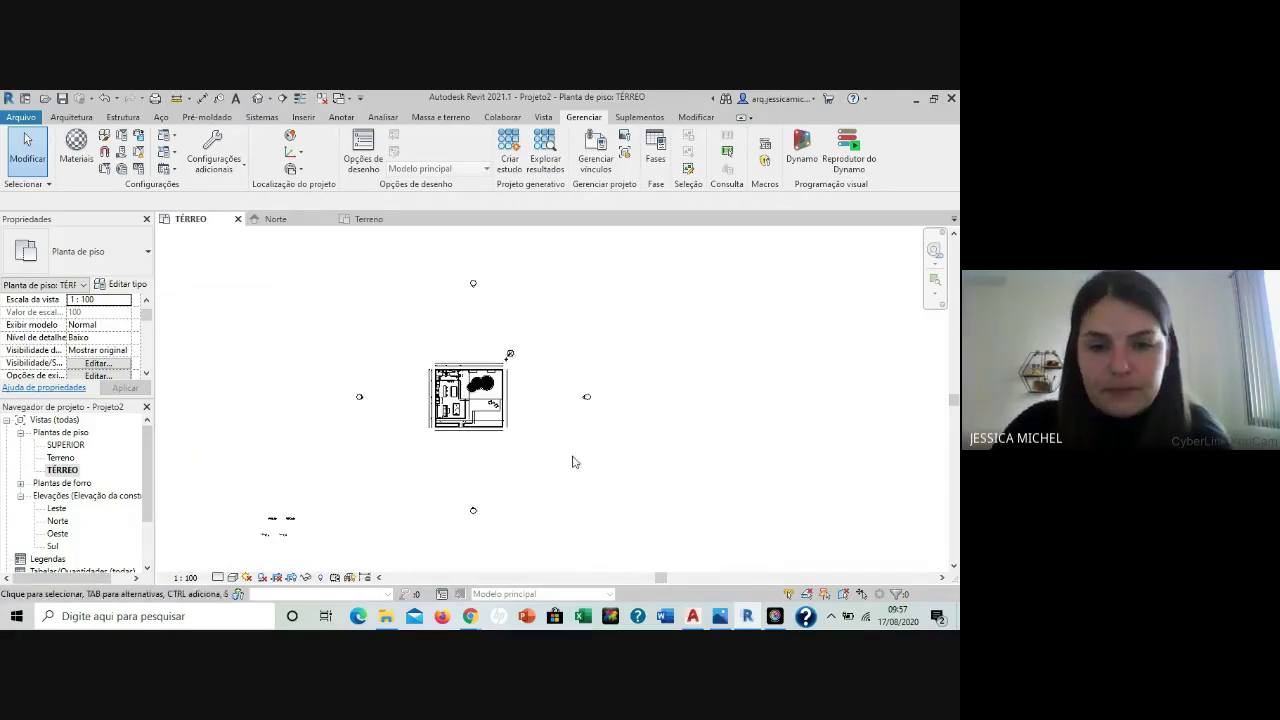
pyautogui.scroll(1, 573, 461)
pyautogui.moveTo(600, 394)
pyautogui.mouseDown(button='middle')
pyautogui.moveTo(634, 357)
pyautogui.moveTo(593, 381)
pyautogui.mouseUp(button='middle')
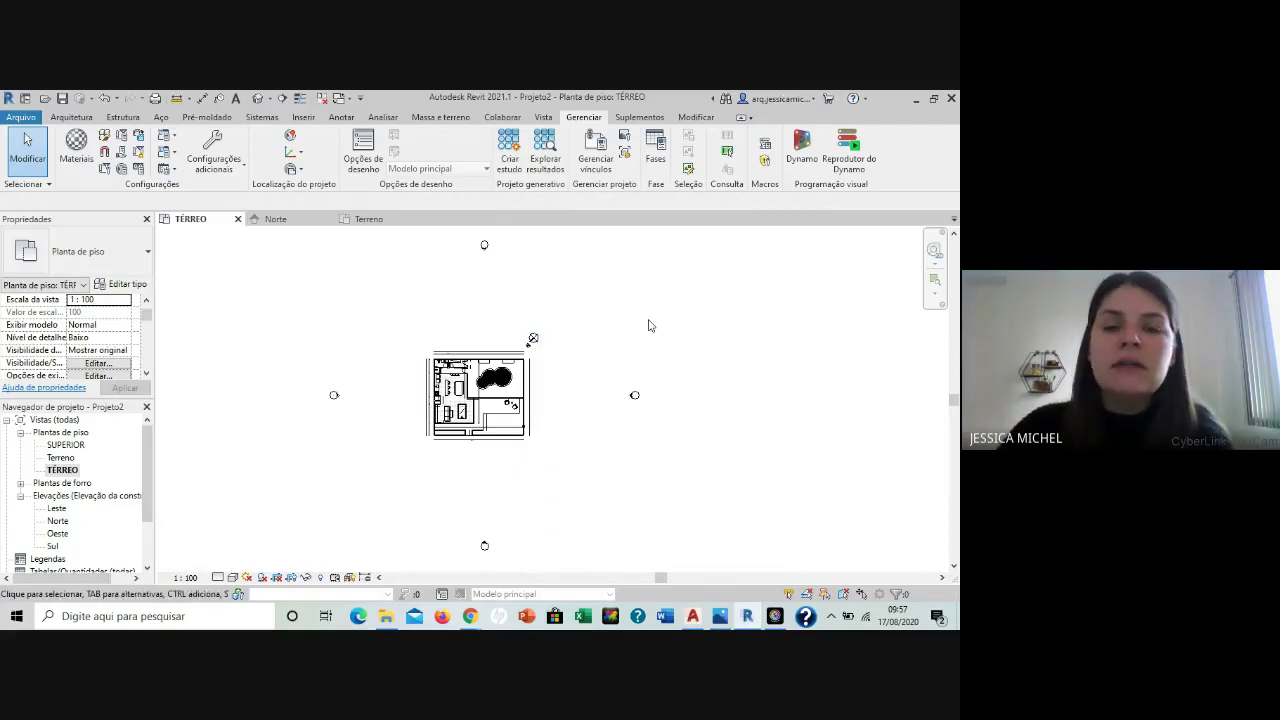
pyautogui.moveTo(665, 331); pyautogui.dragTo(702, 316, button='middle')
pyautogui.scroll(1, 628, 303)
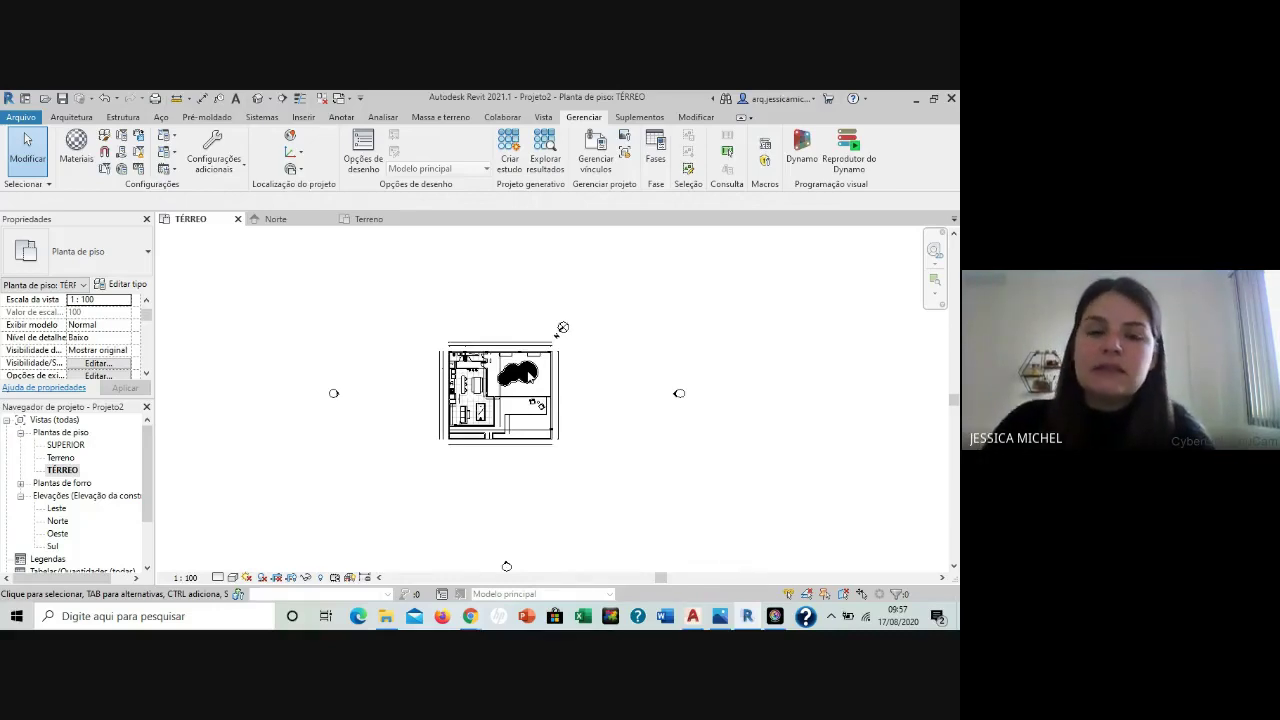
pyautogui.scroll(-1, 637, 414)
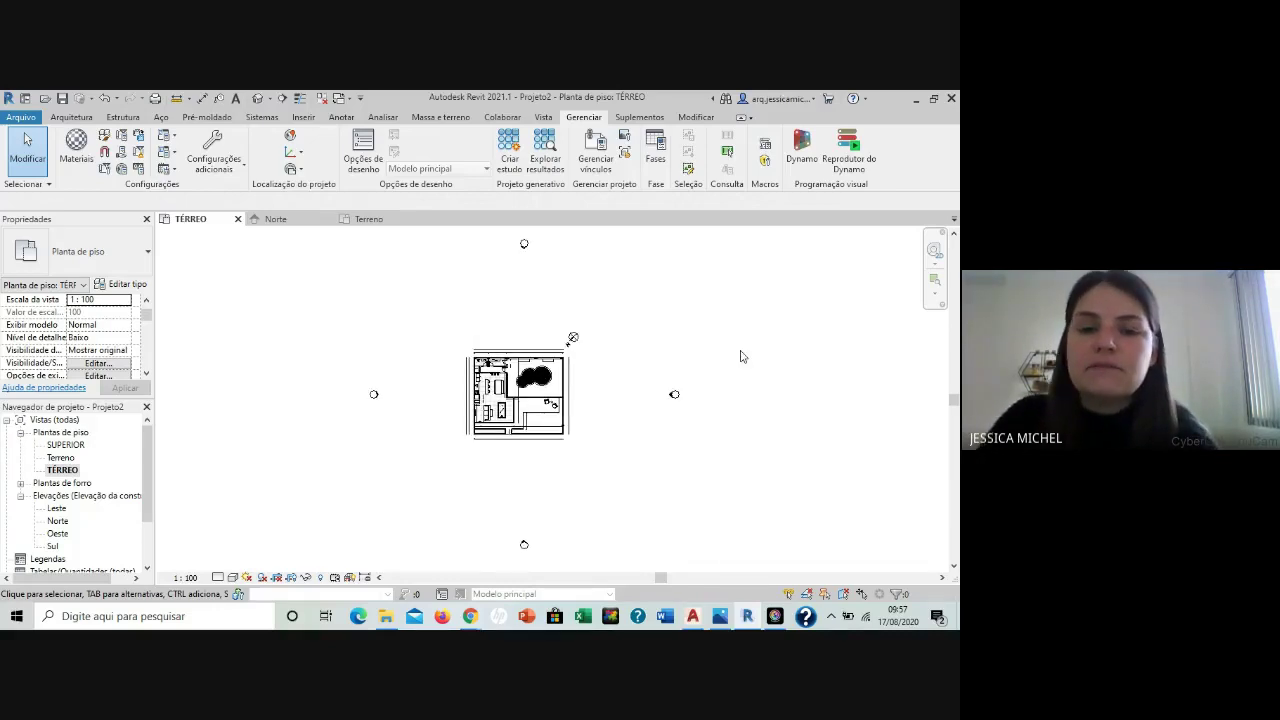
pyautogui.scroll(1, 741, 356)
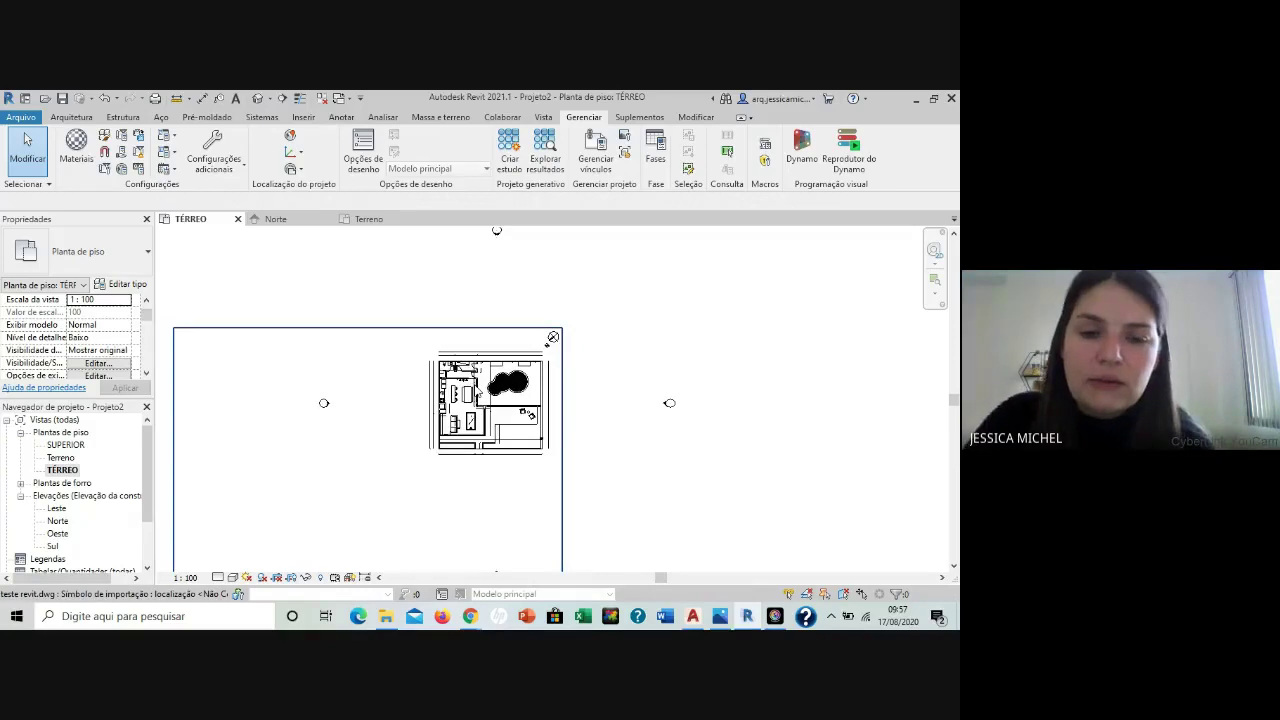
pyautogui.moveTo(605, 459); pyautogui.dragTo(606, 443, button='middle')
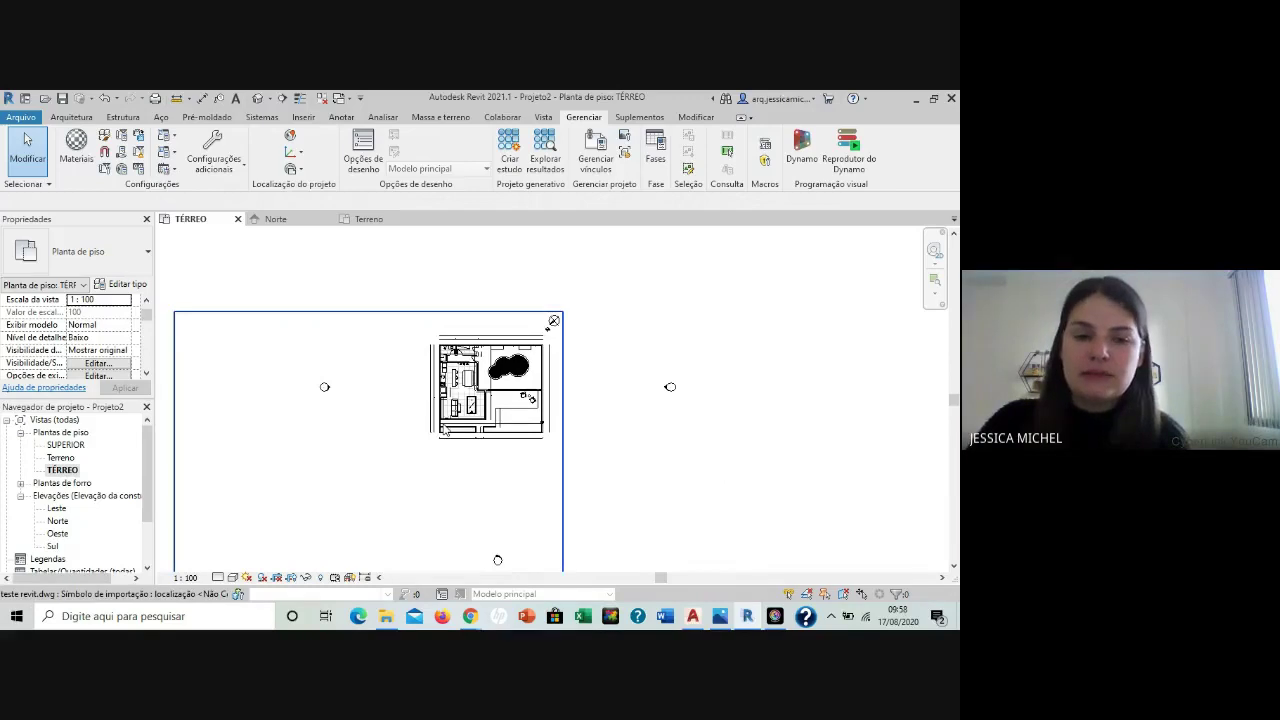
pyautogui.moveTo(548, 327); pyautogui.dragTo(617, 332)
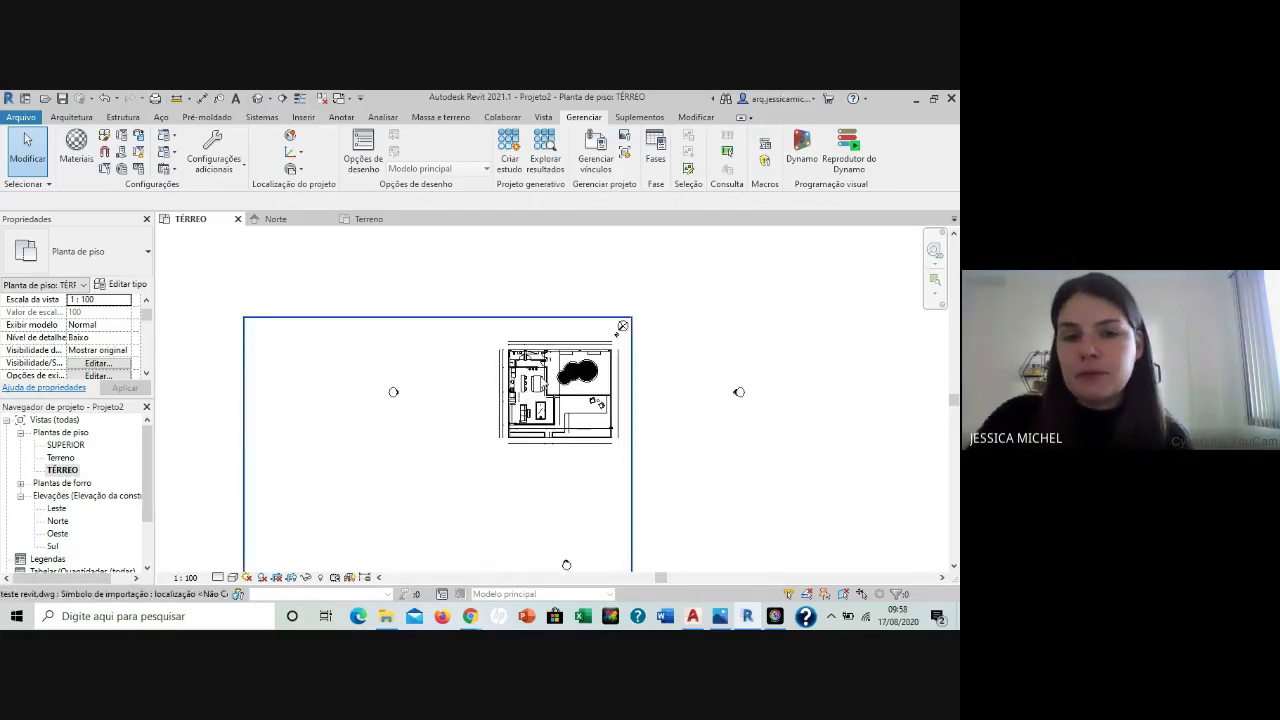
pyautogui.moveTo(659, 406); pyautogui.dragTo(584, 394, button='middle')
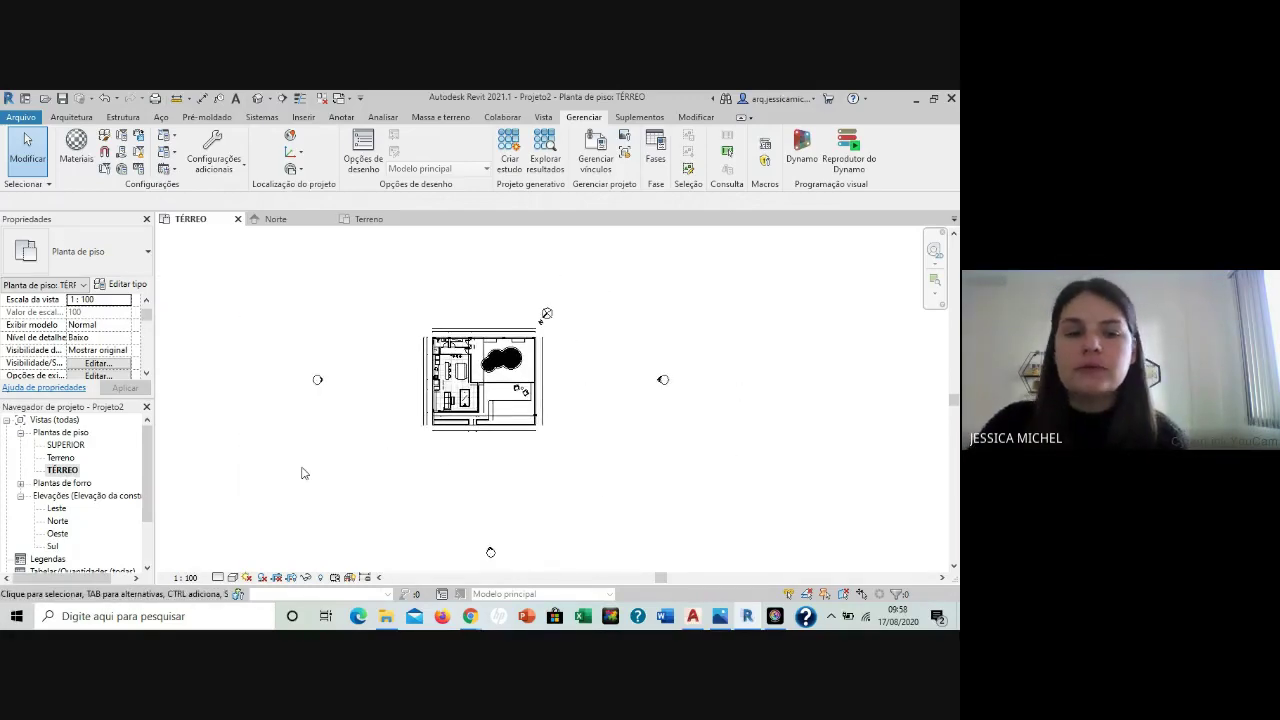
# Examine the linked floor plan's rooms and external area close up, and show the architectural building tools.
pyautogui.scroll(3, 432, 320)
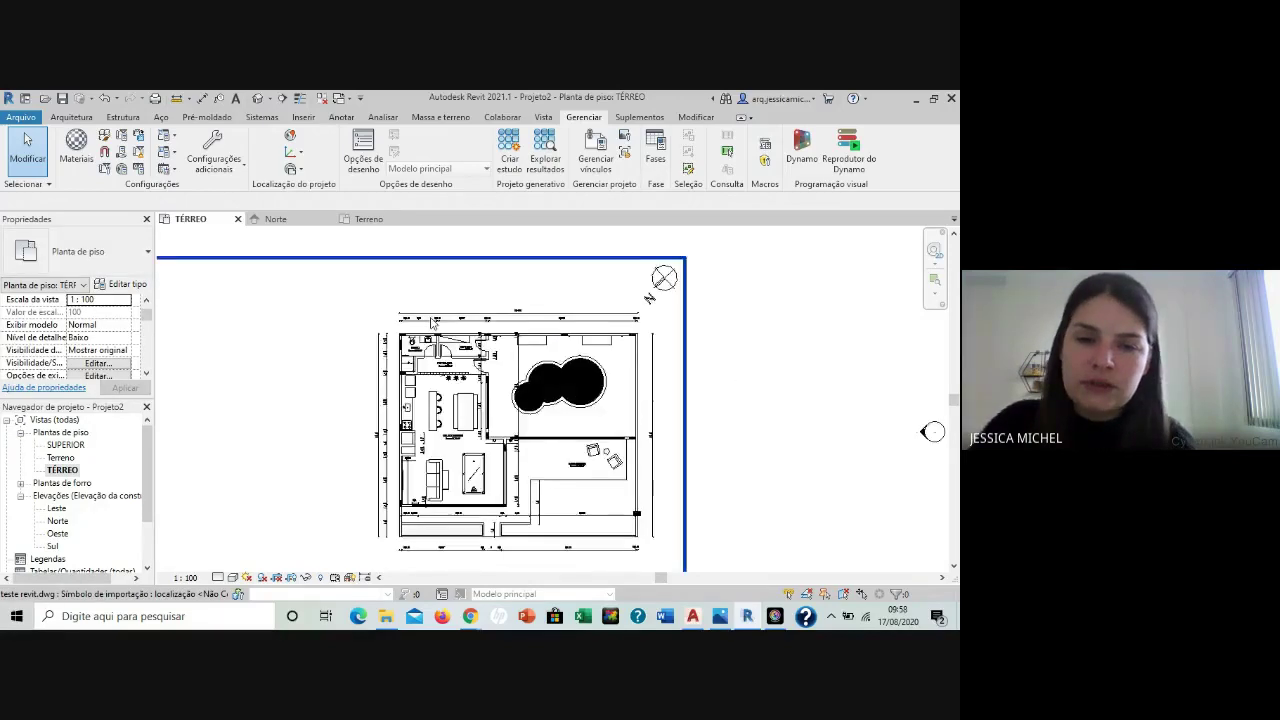
pyautogui.scroll(2, 432, 320)
pyautogui.scroll(-1, 617, 460)
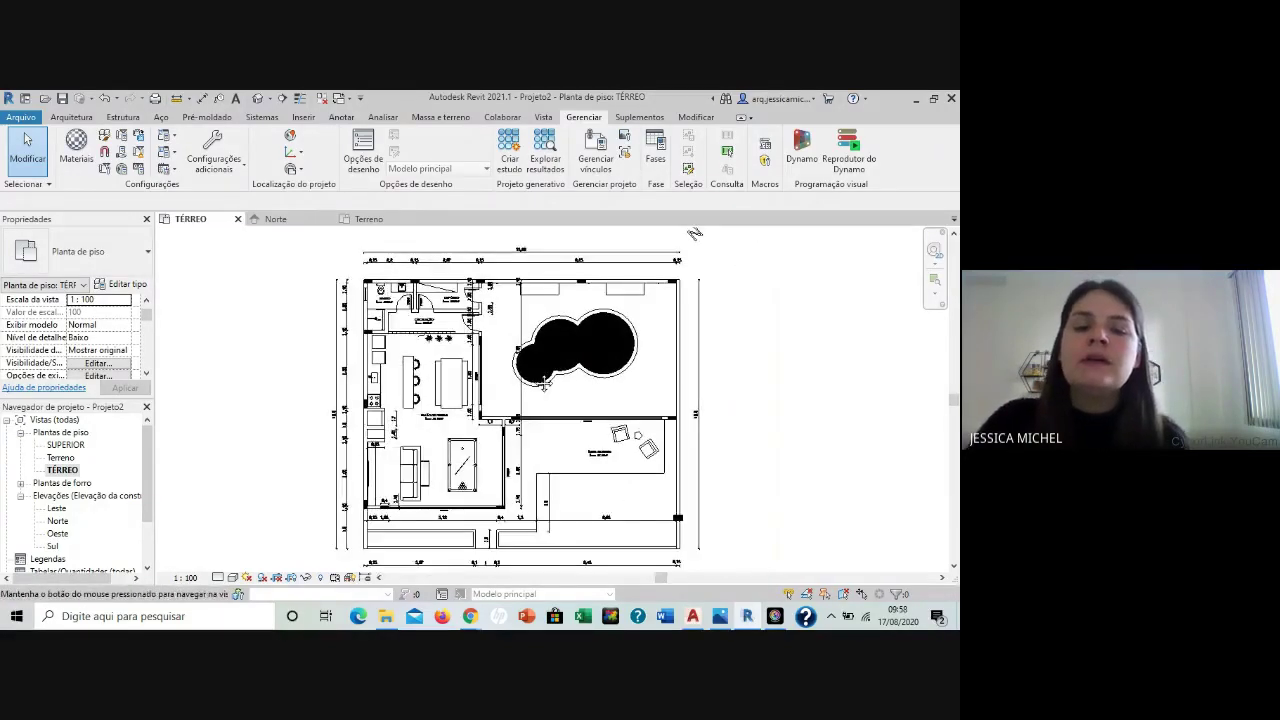
pyautogui.moveTo(617, 460); pyautogui.dragTo(583, 431, button='middle')
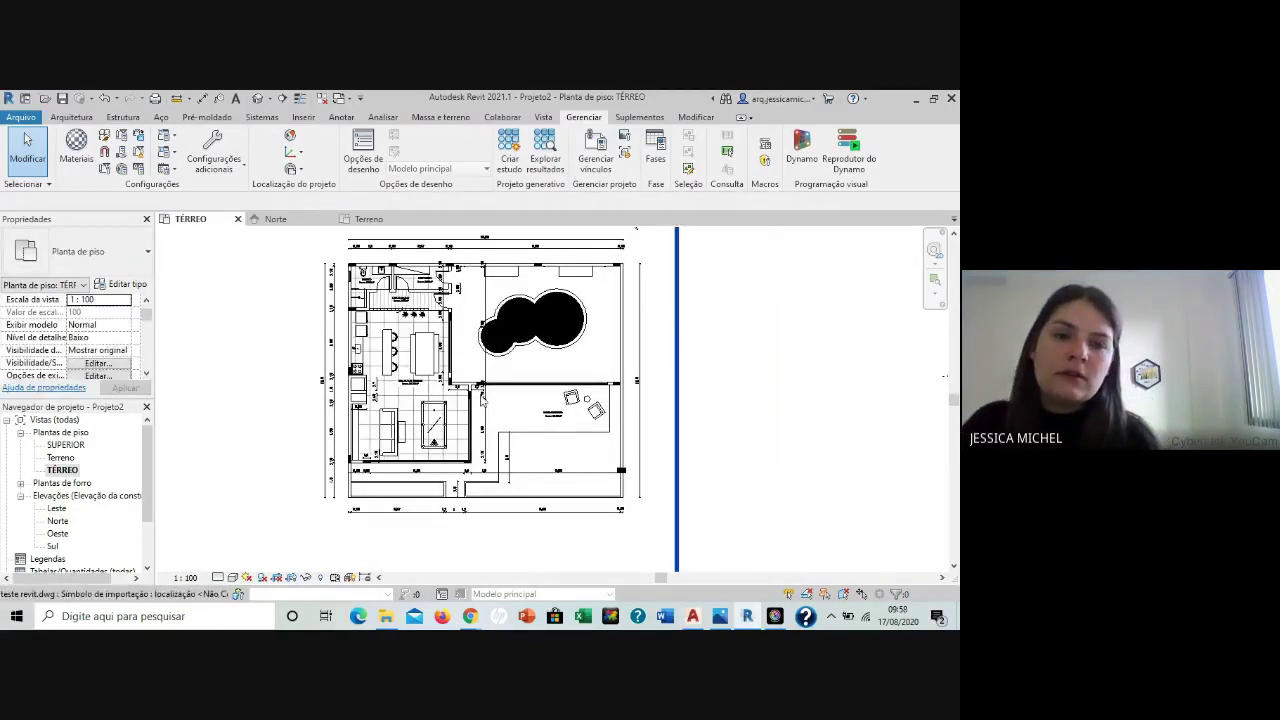
pyautogui.scroll(-1, 337, 405)
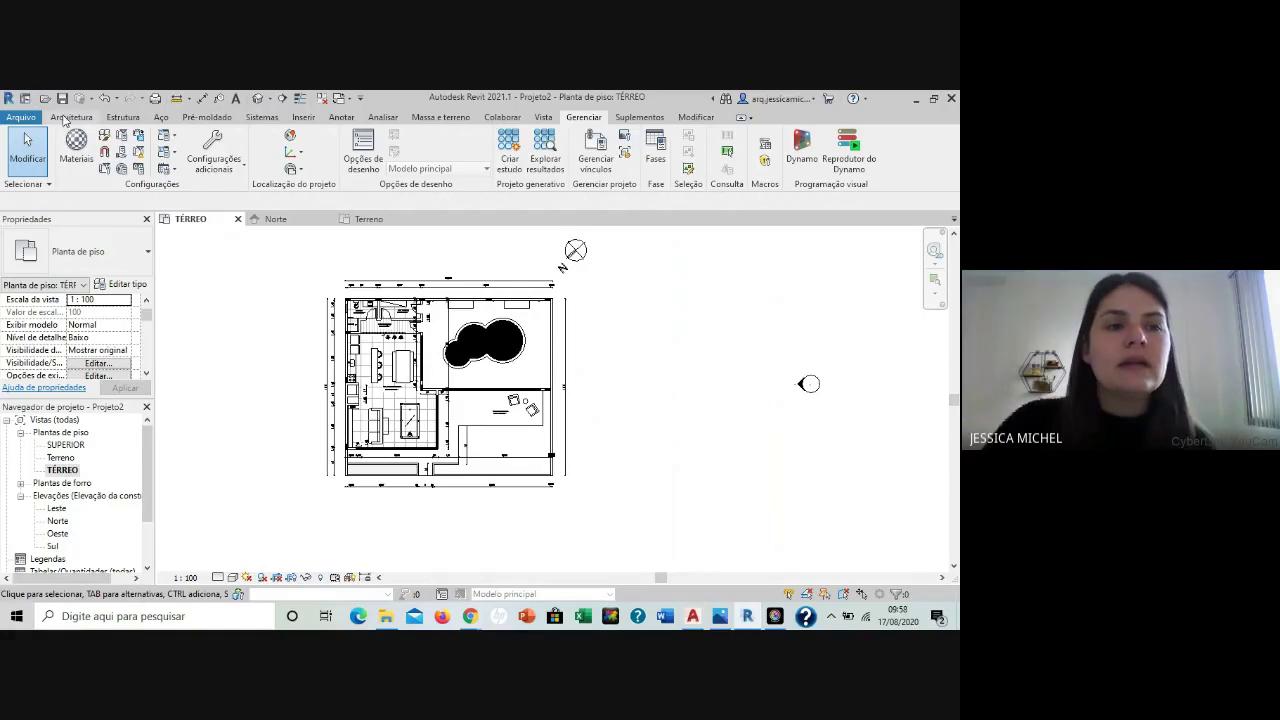
pyautogui.click(70, 117)
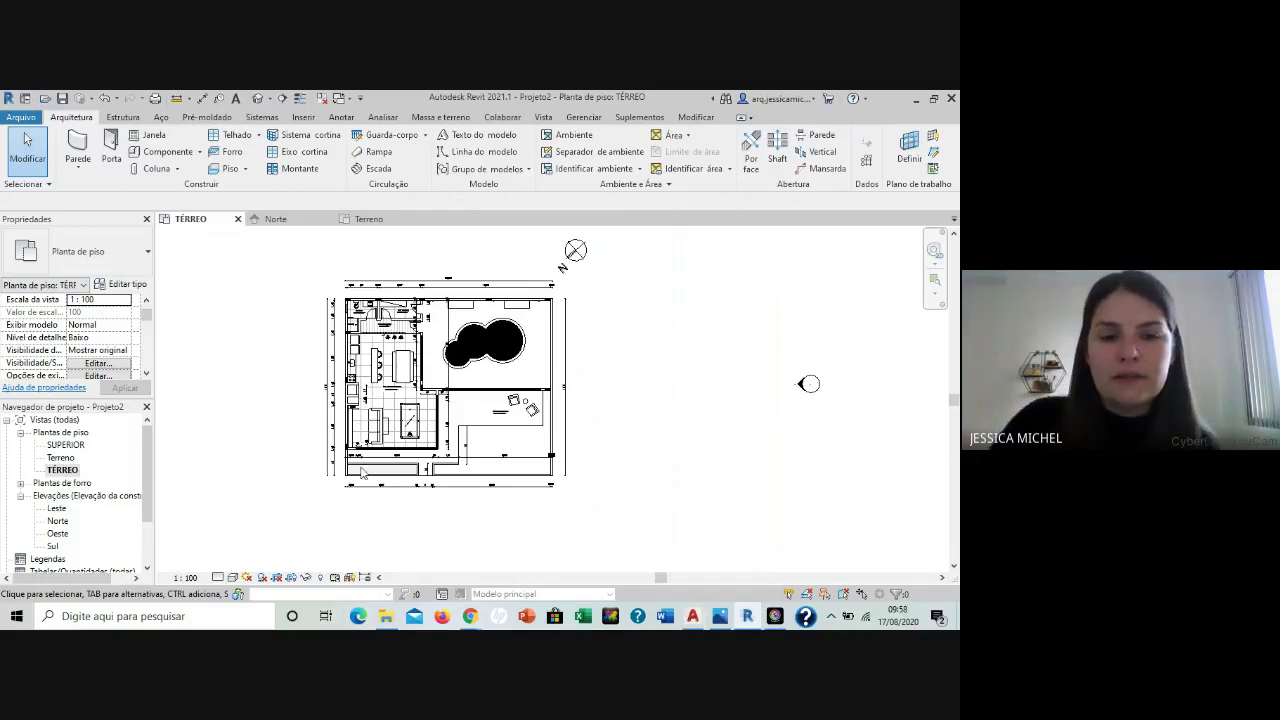
pyautogui.moveTo(279, 318); pyautogui.dragTo(375, 344, button='middle')
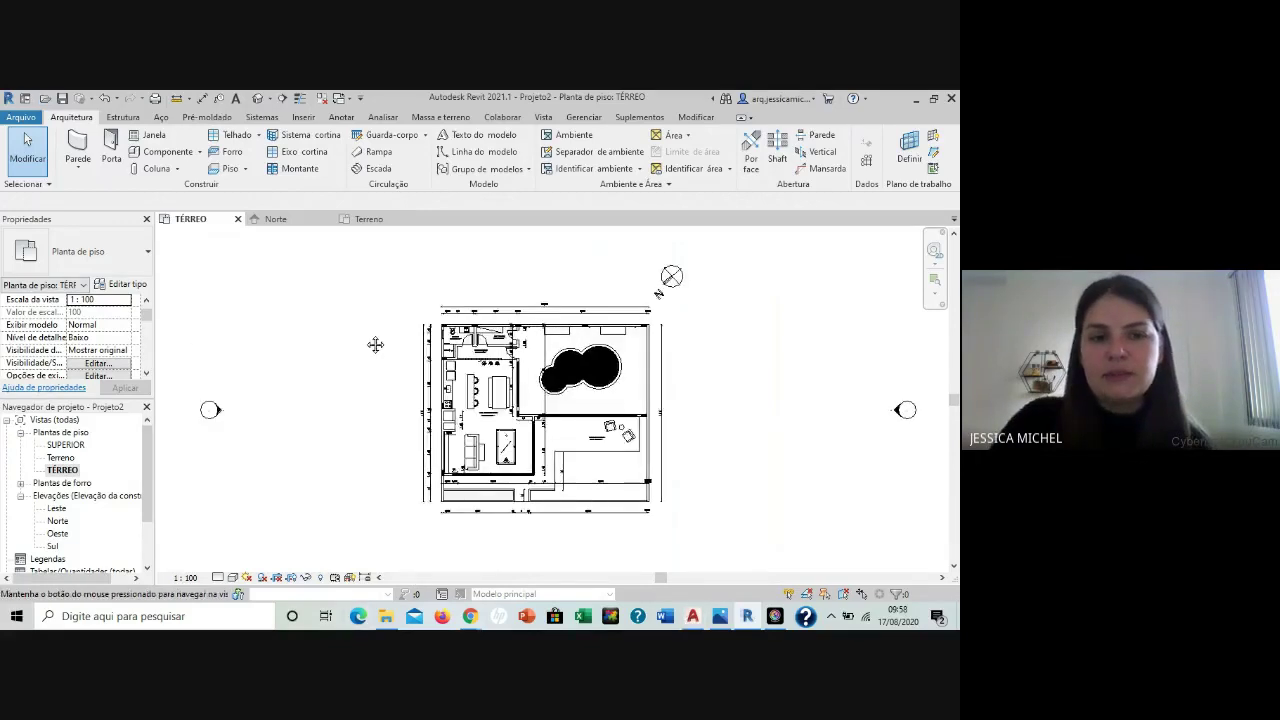
pyautogui.scroll(-2, 300, 349)
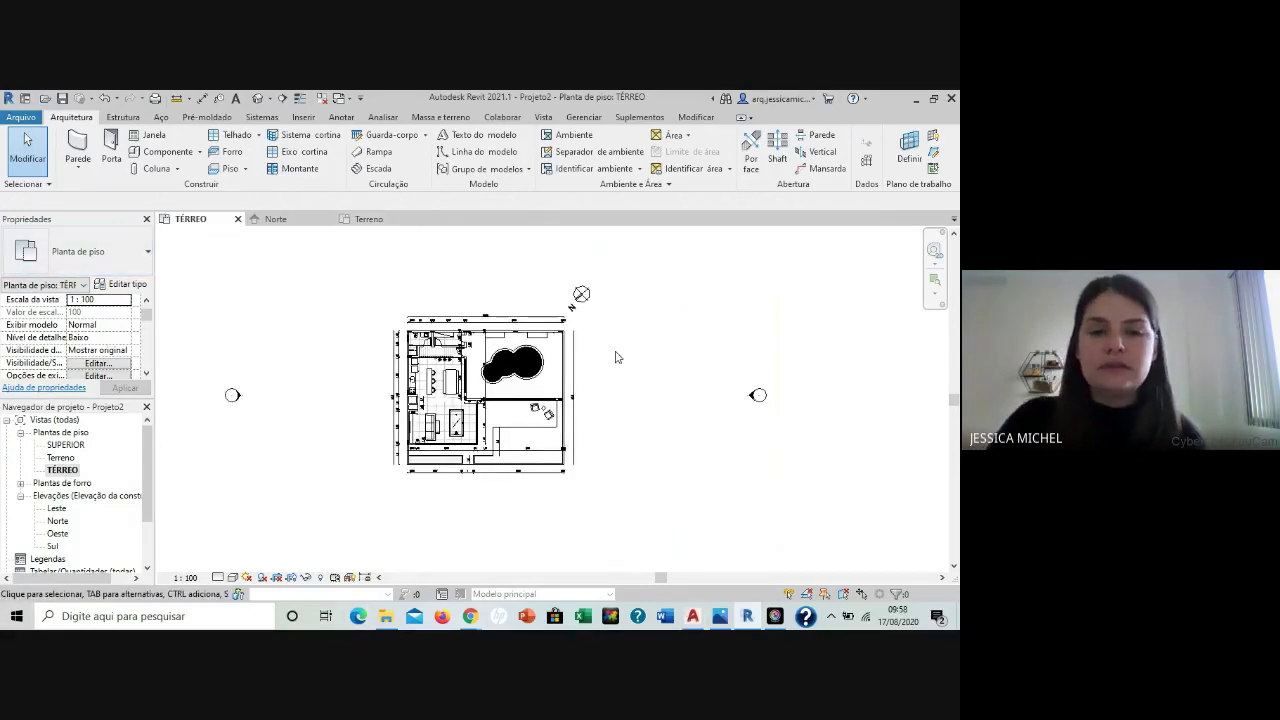
pyautogui.scroll(-2, 691, 380)
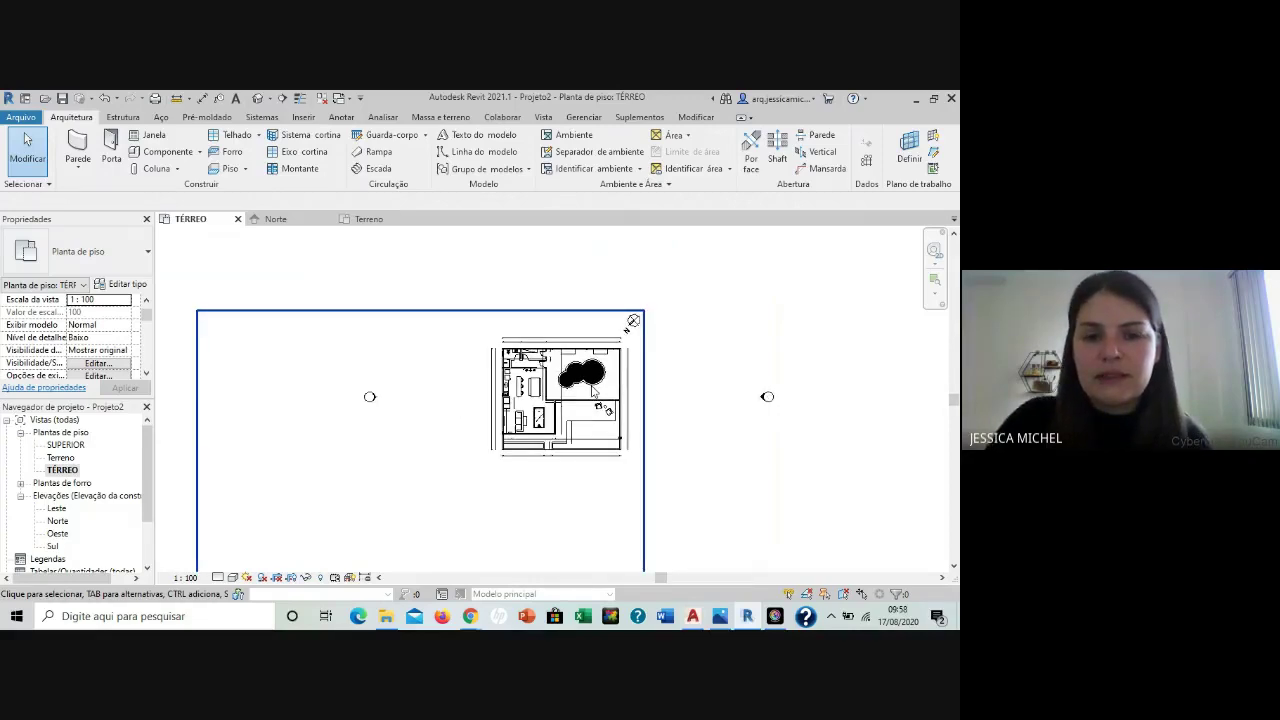
pyautogui.moveTo(596, 393); pyautogui.dragTo(598, 437, button='middle')
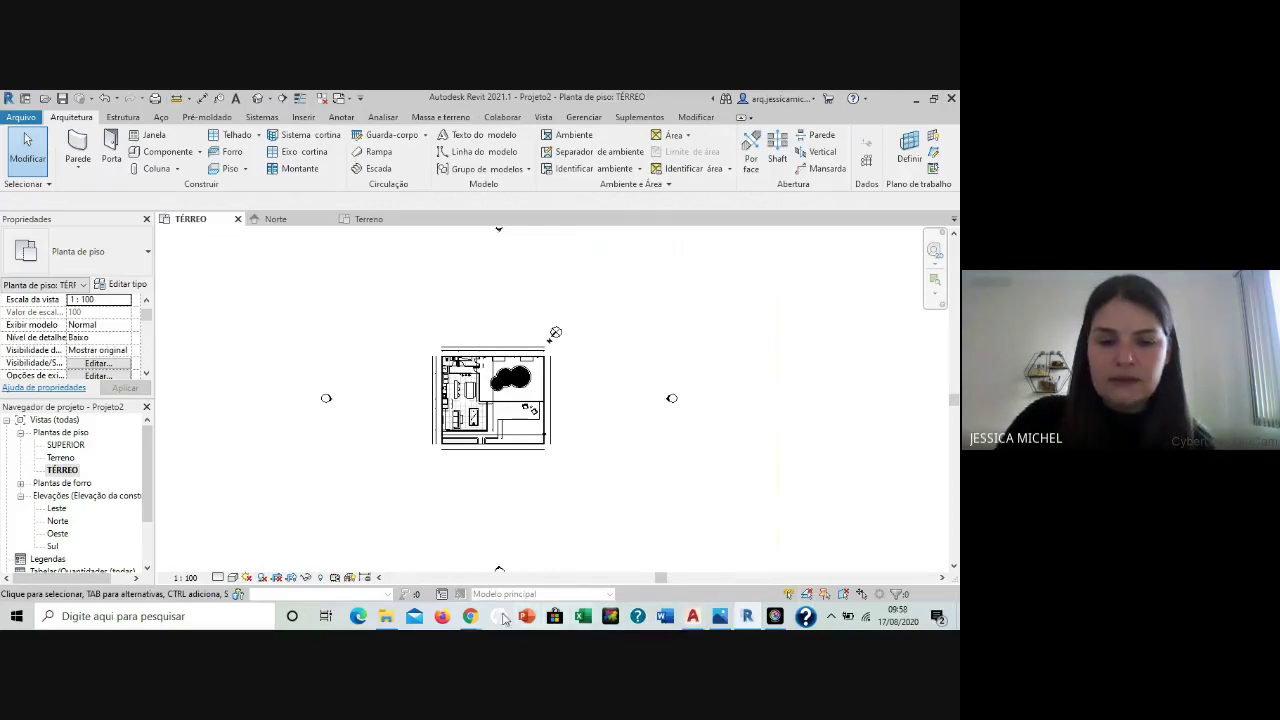
# Switch to the Google Meet call in Chrome and request to stop the meeting recording.
pyautogui.moveTo(469, 616)
pyautogui.click(440, 550)
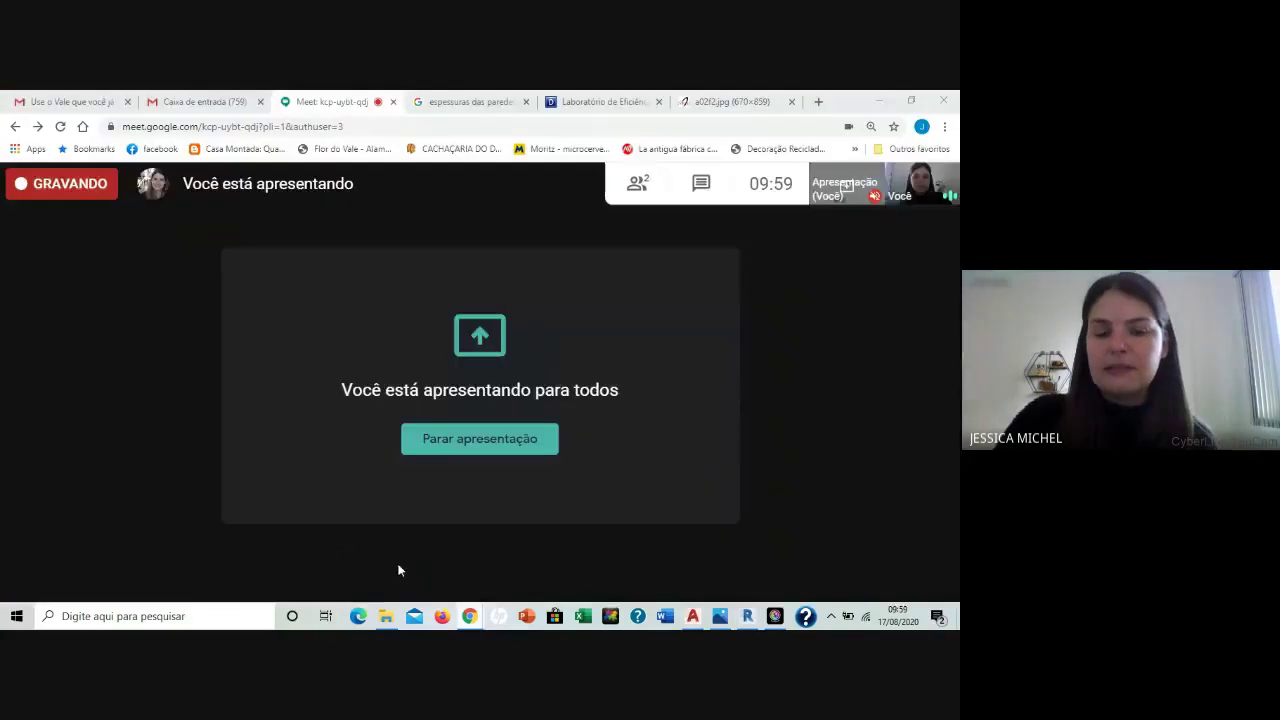
pyautogui.click(933, 563)
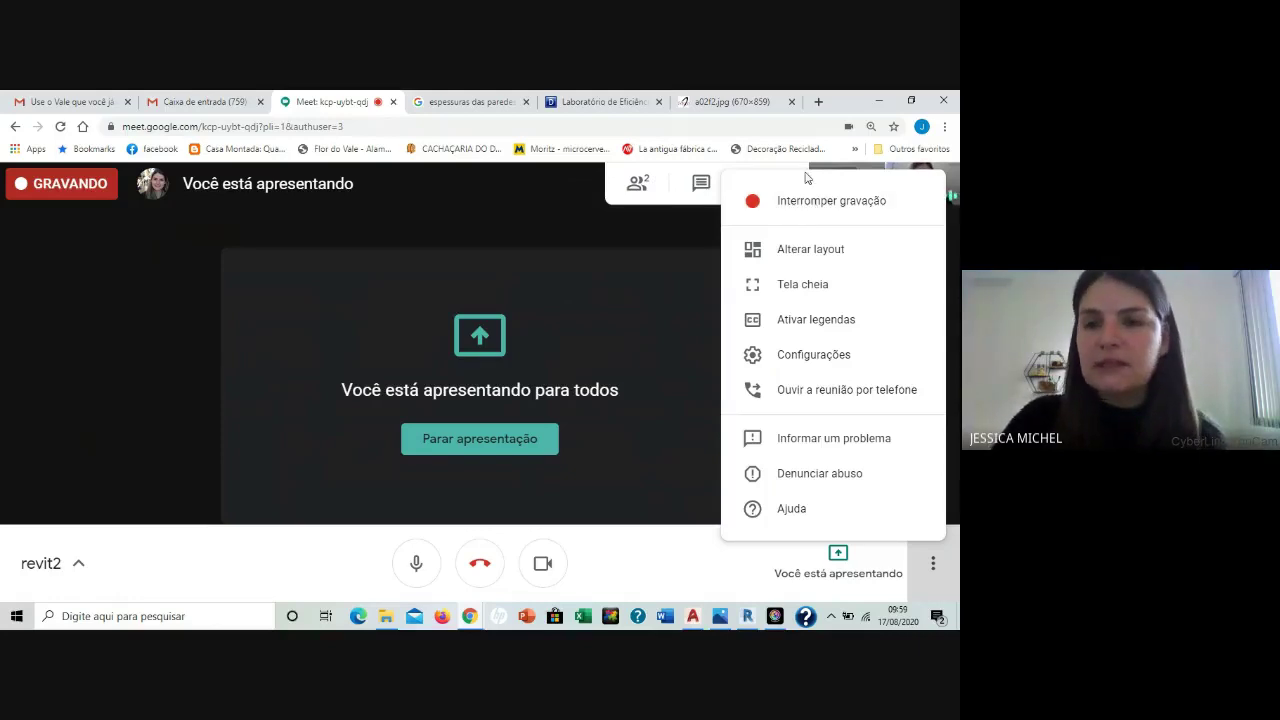
pyautogui.click(815, 202)
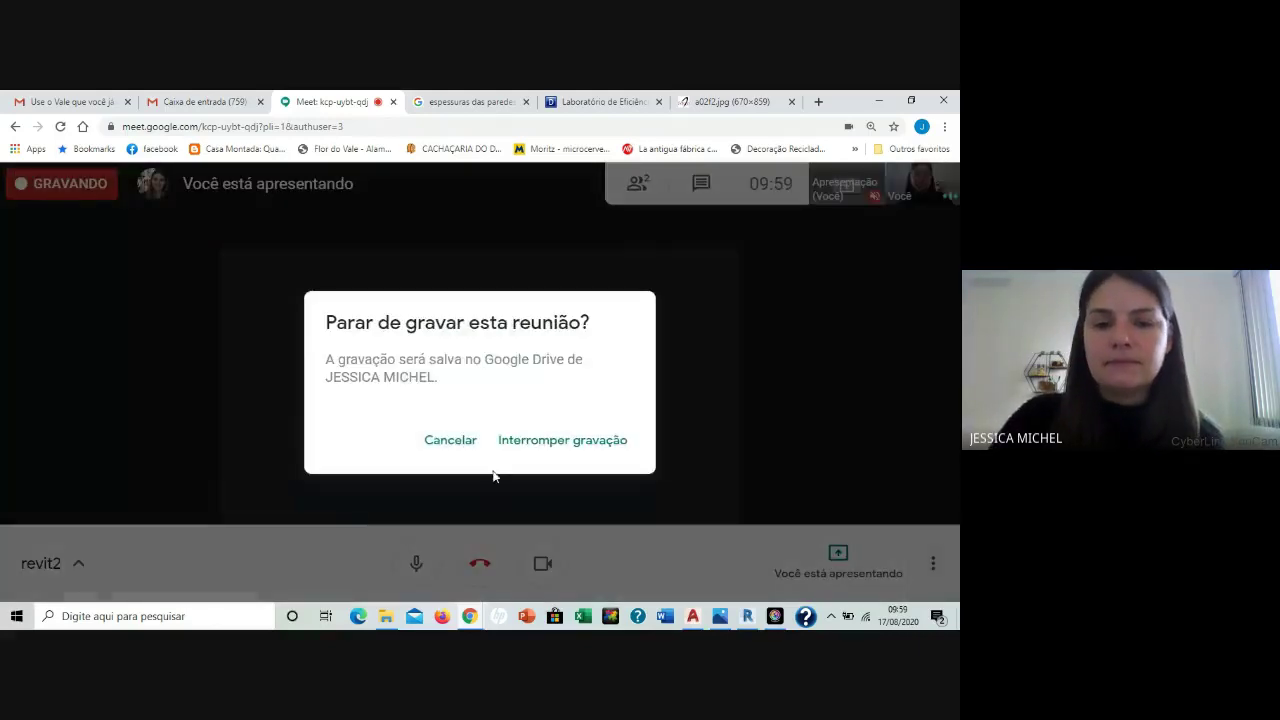